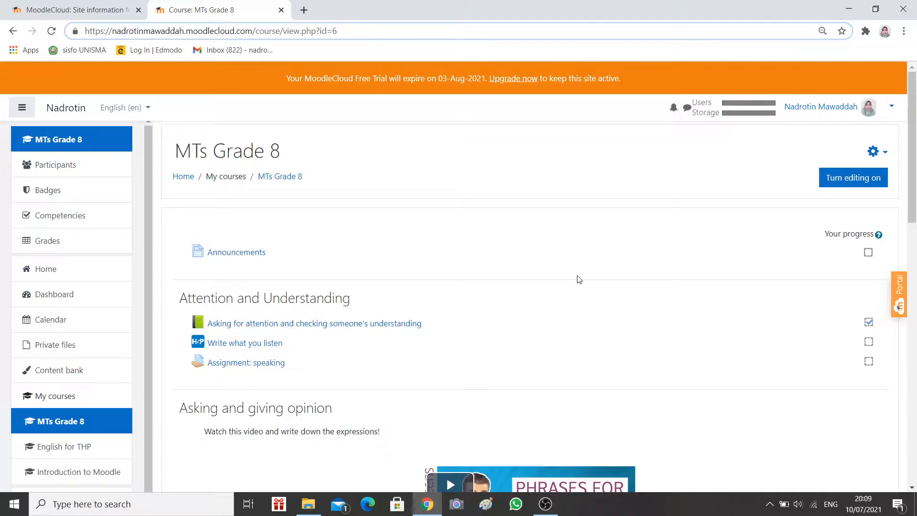
- Open the Badges page of the MTs Grade 8 course
scroll(504, 311, down, 4)
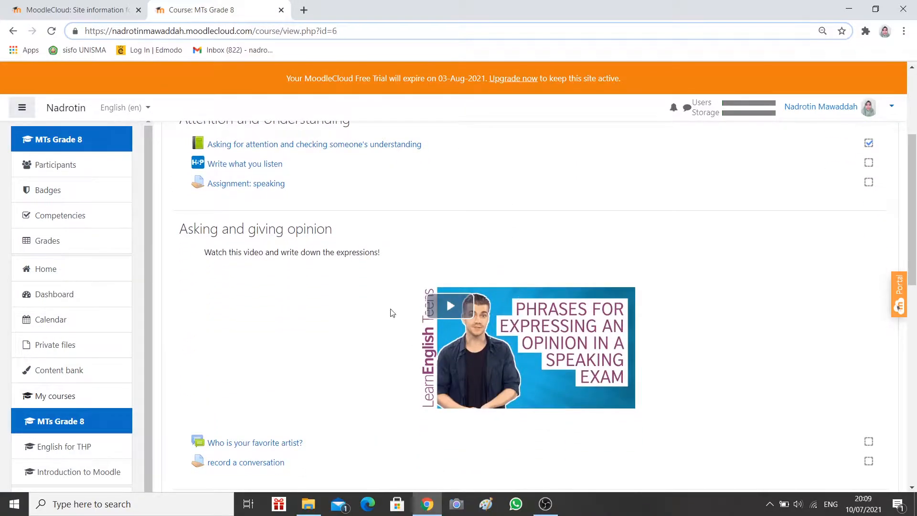
scroll(382, 330, down, 12)
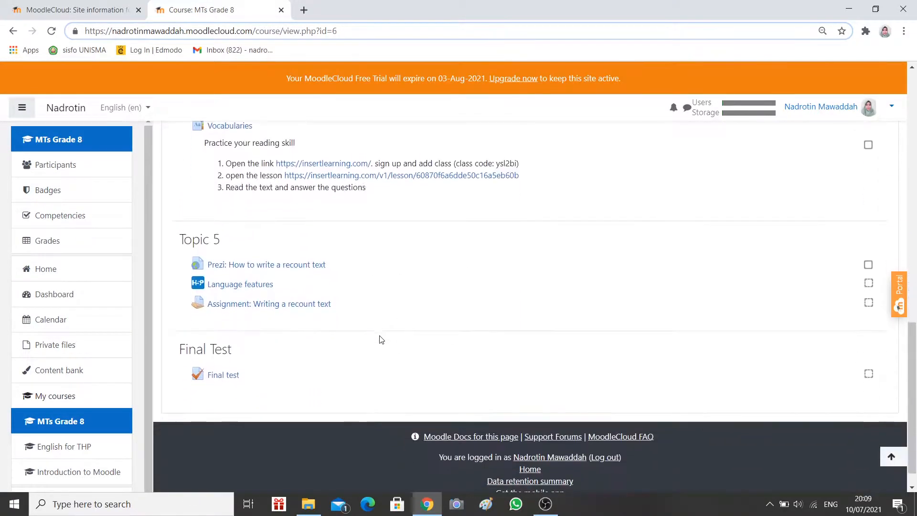
scroll(355, 373, up, 6)
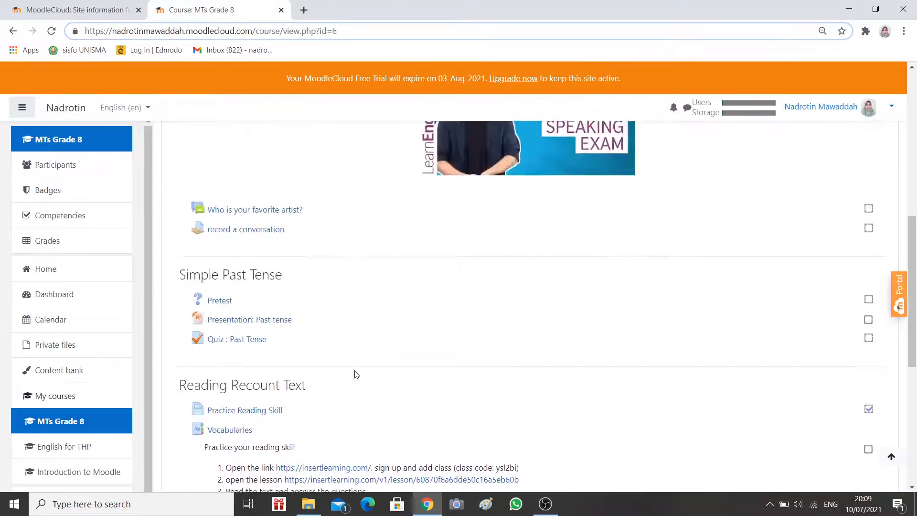
scroll(354, 374, up, 7)
scroll(355, 363, down, 3)
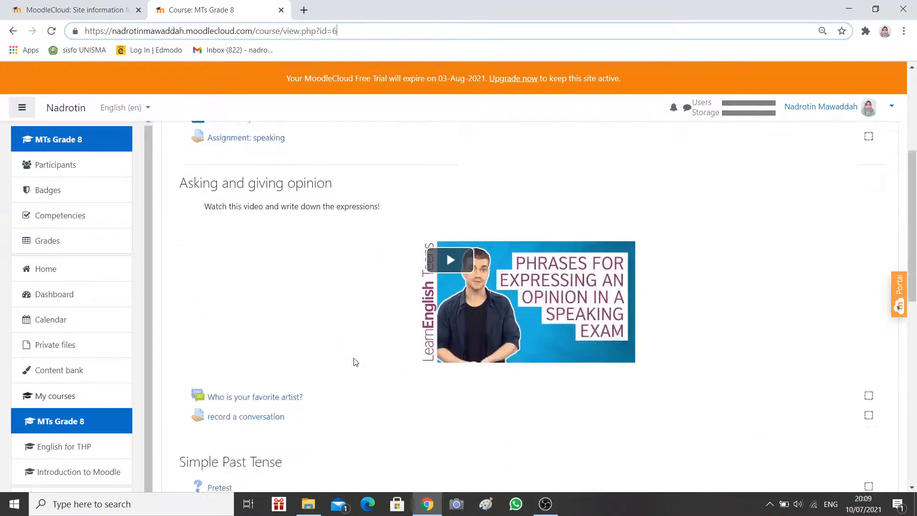
scroll(355, 362, down, 10)
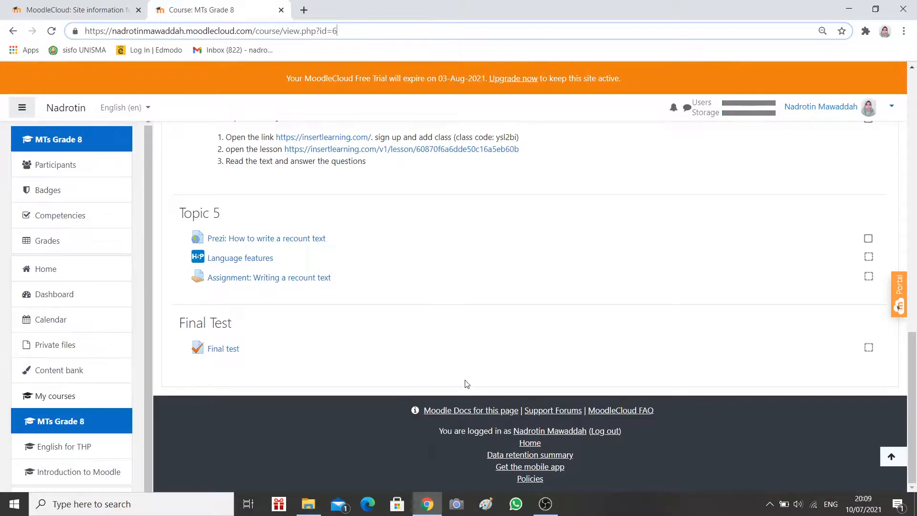
click(44, 197)
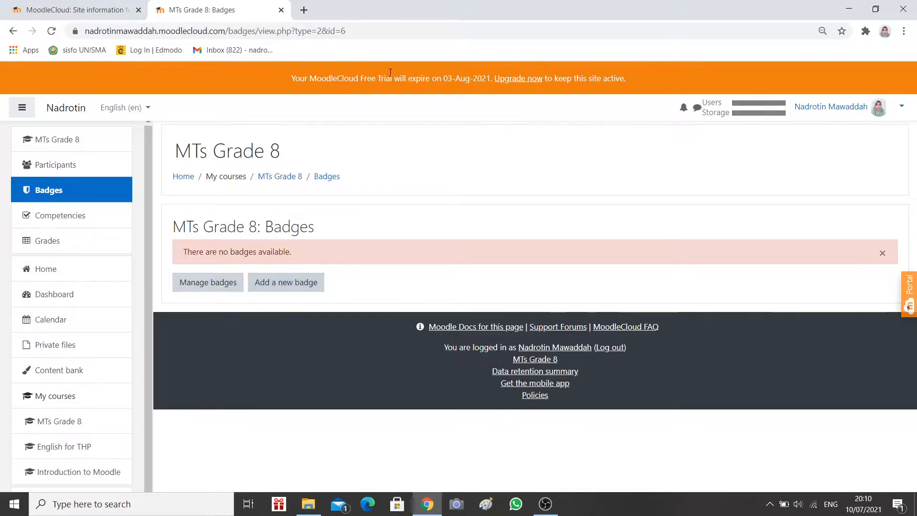
- Search Google for "badge background" in a new browser tab and preview the round silver metal badge image
click(303, 11)
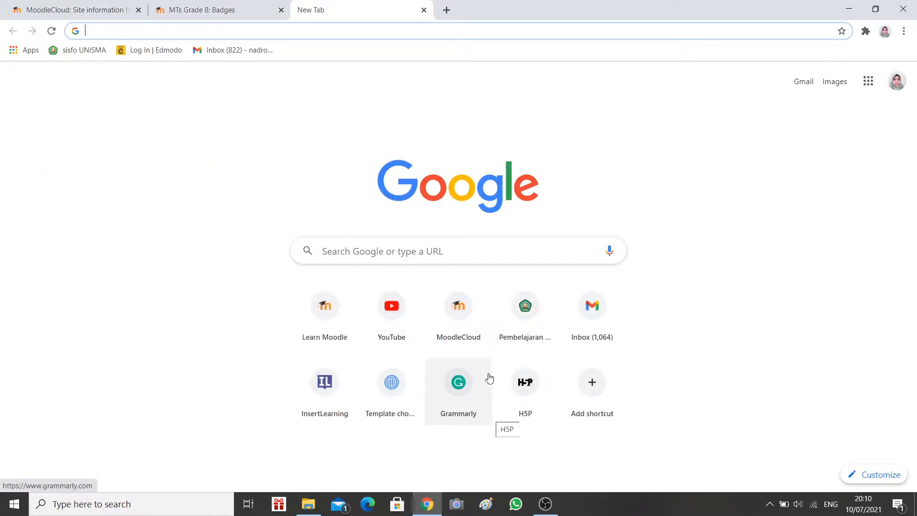
click(377, 251)
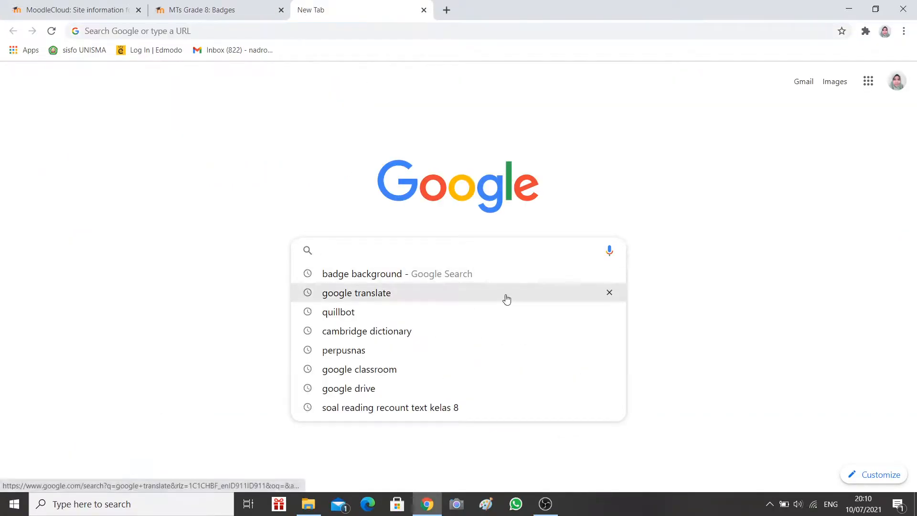
click(373, 279)
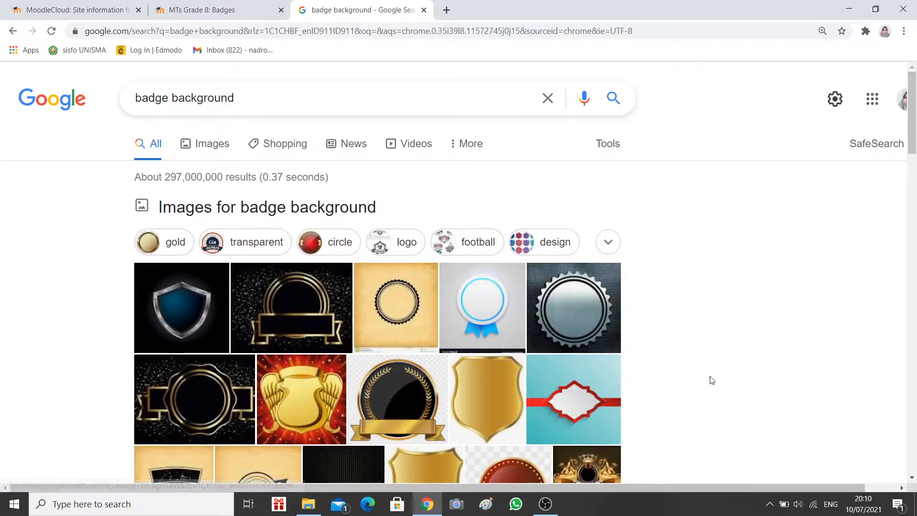
click(576, 312)
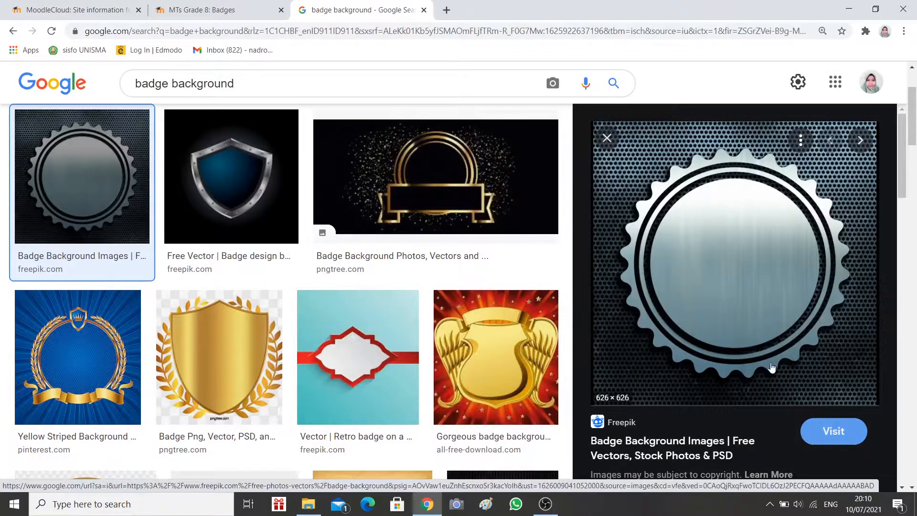
- Open the silver metal badge image in its own browser tab and copy it
right_click(701, 241)
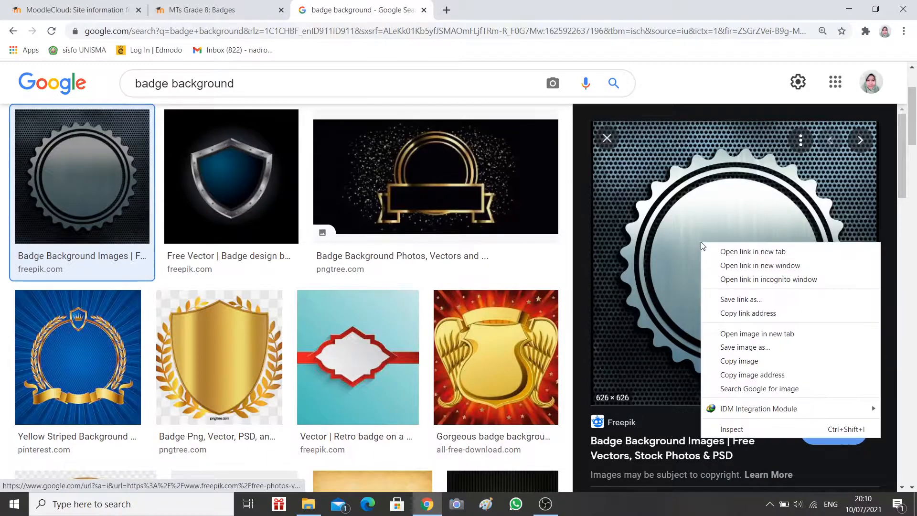
click(764, 333)
click(497, 8)
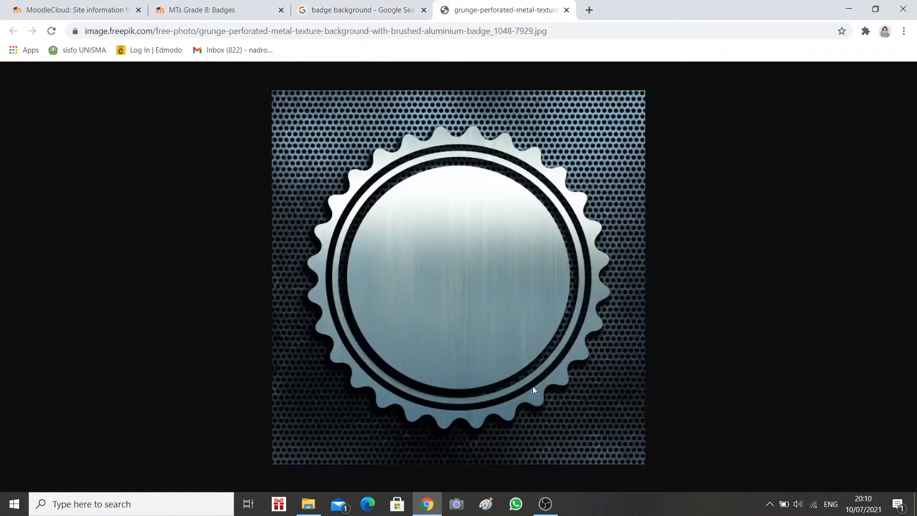
right_click(451, 243)
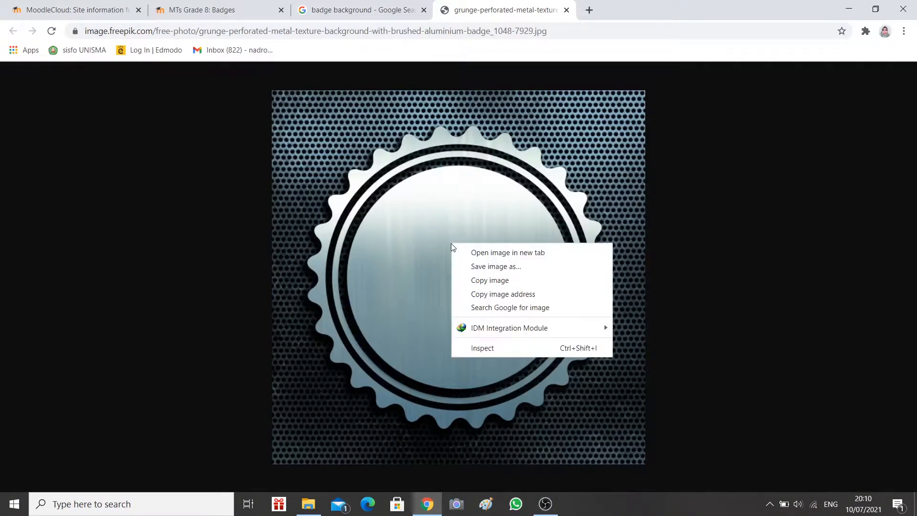
click(488, 282)
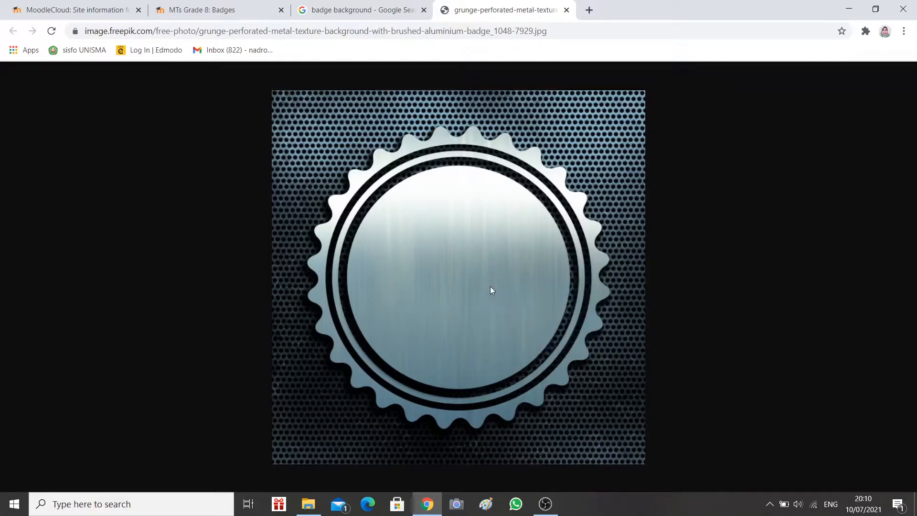
- Switch to Paint, paste the badge image and crop the canvas to the image's edges
click(500, 508)
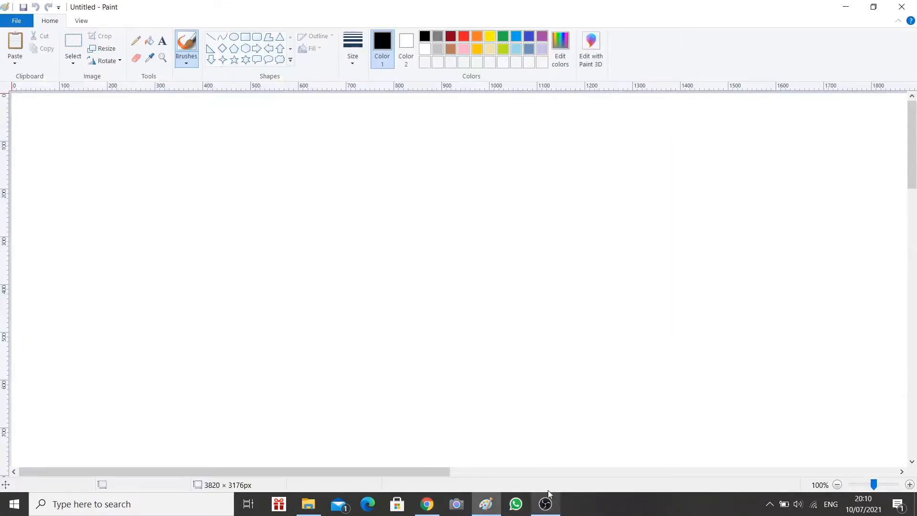
key(ctrl+v)
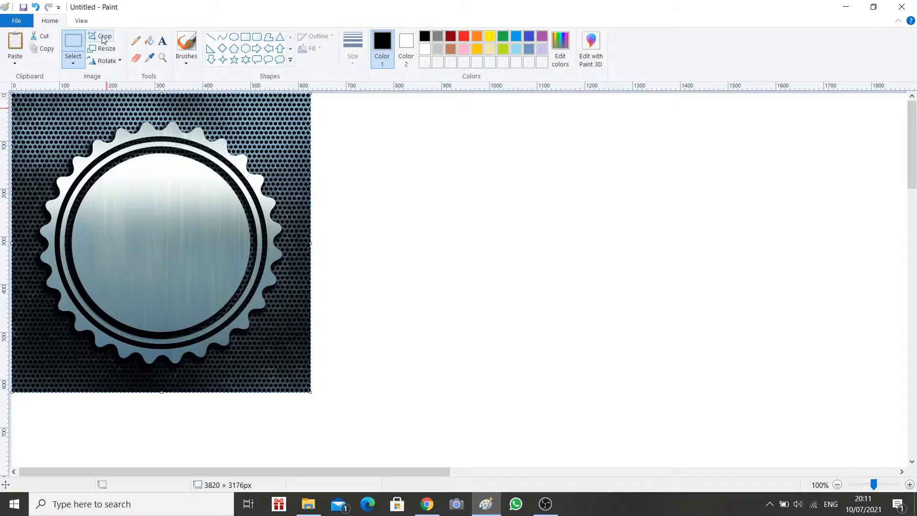
click(430, 297)
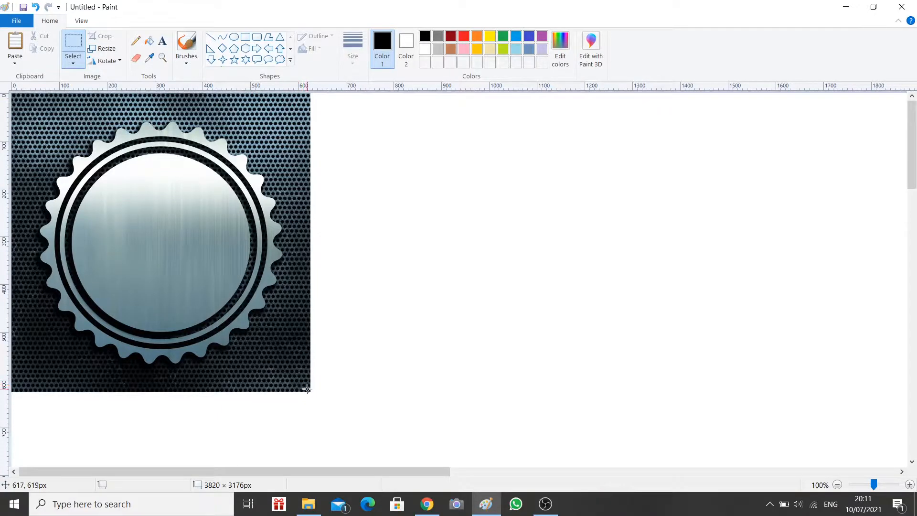
drag(310, 392, 2, 76)
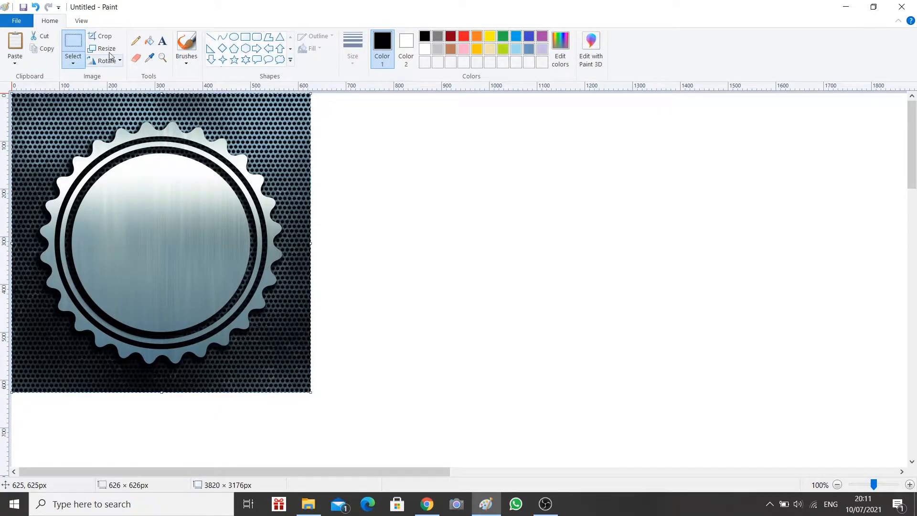
click(101, 35)
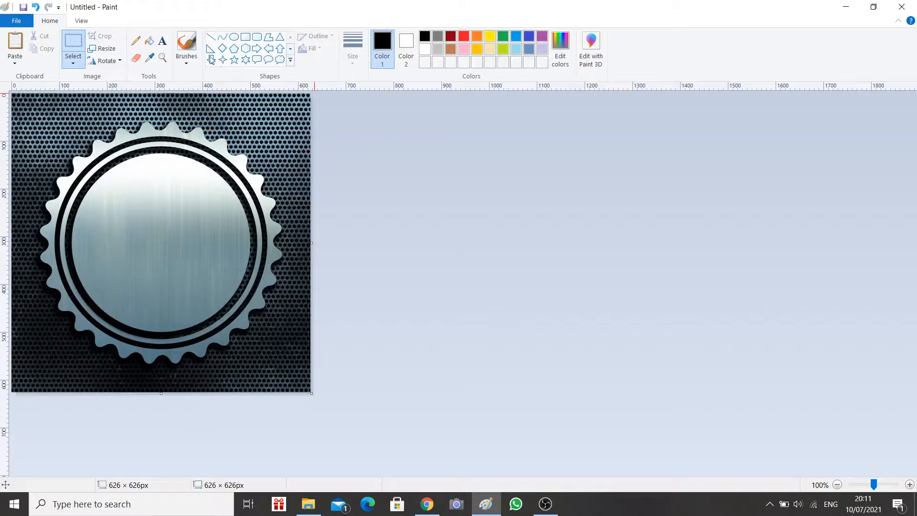
- Add the text "Congratulations!" with "You have" on a second line in the upper part of the badge circle
click(162, 41)
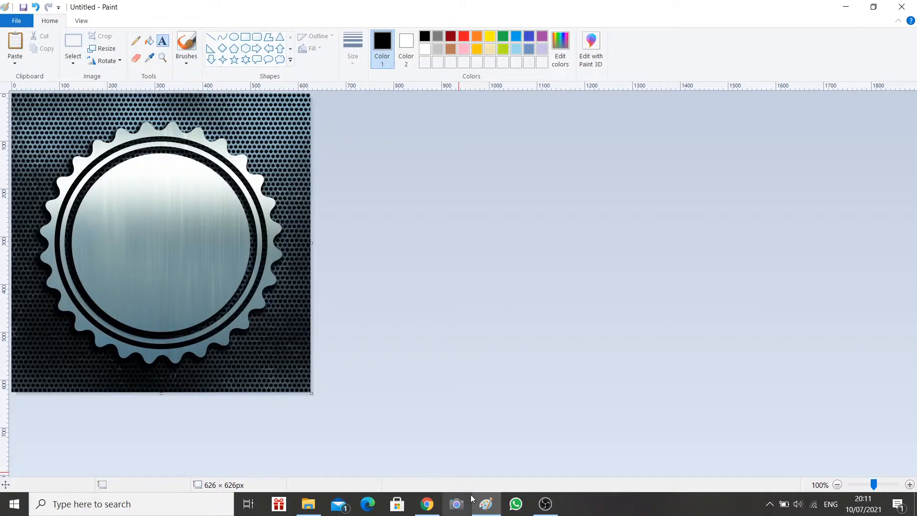
click(117, 197)
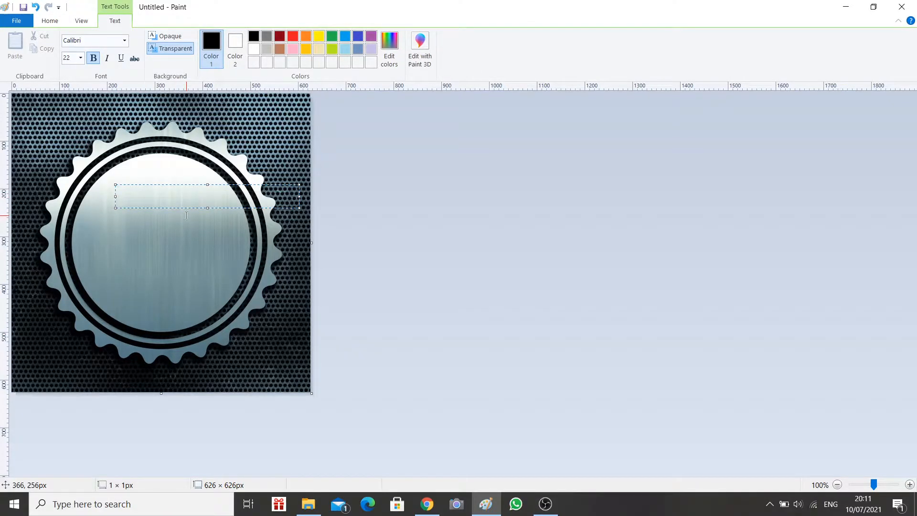
text(Congra)
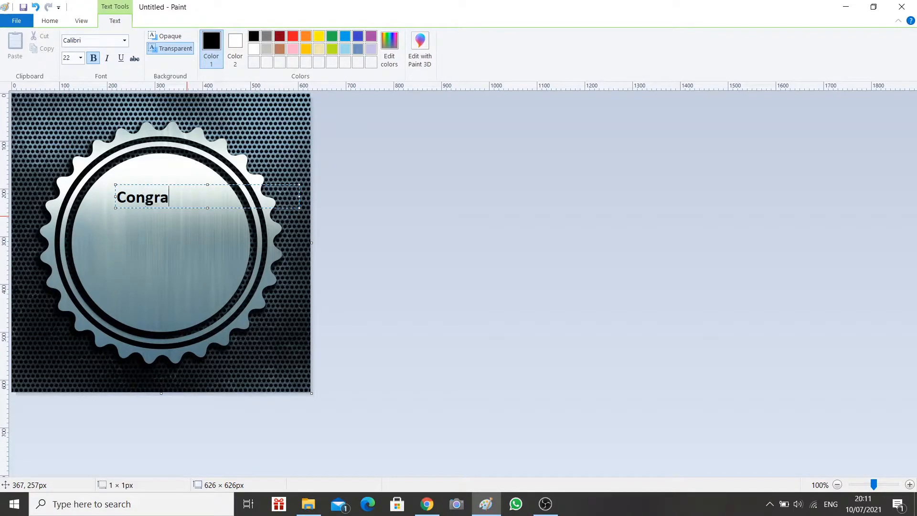
text(tulations!)
key(Return)
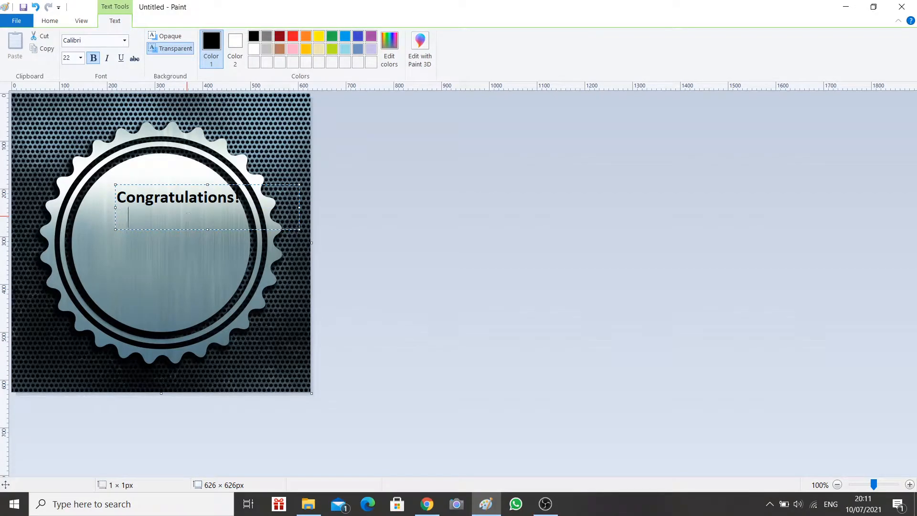
text(You have)
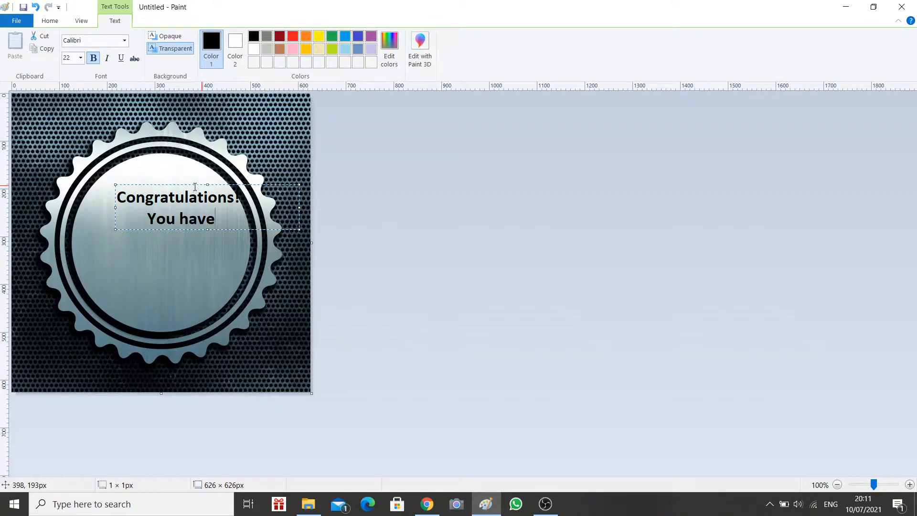
- Shift the "Congratulations! You have" text to centre it in the badge and remove one leading space before "You have"
drag(195, 186, 177, 182)
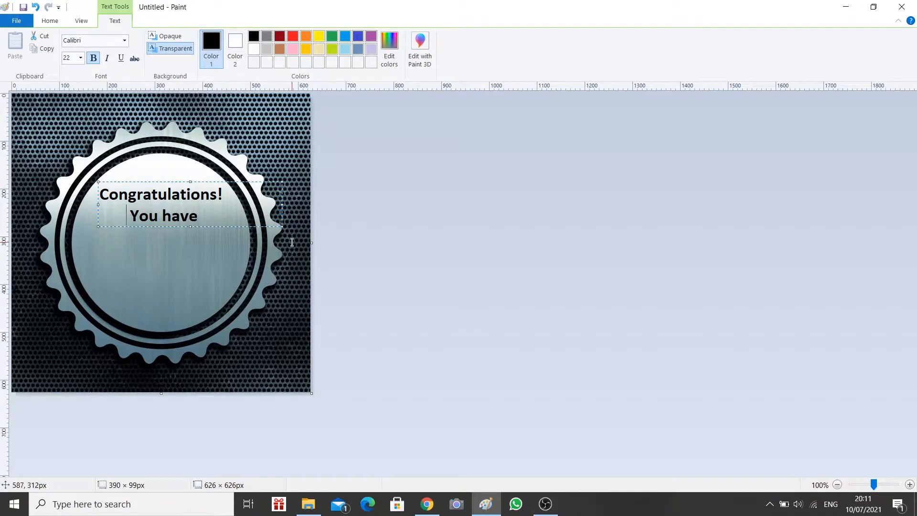
key(BackSpace)
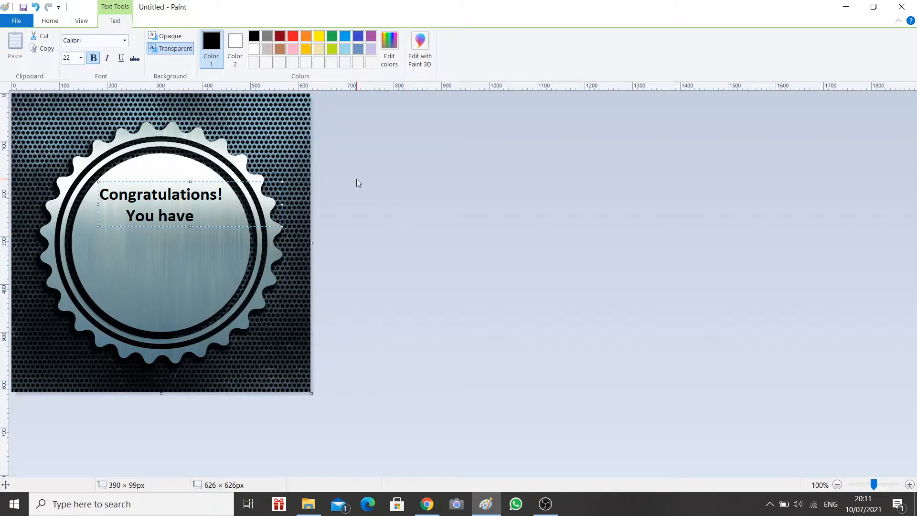
click(292, 146)
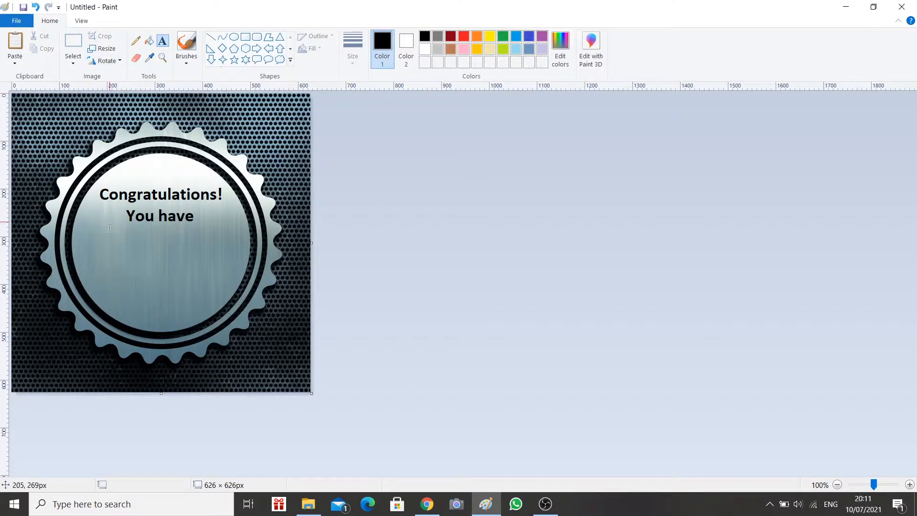
- Add the two-line text "MTs Grade 8" and "Course" in the lower part of the badge circle and move it slightly higher
click(111, 282)
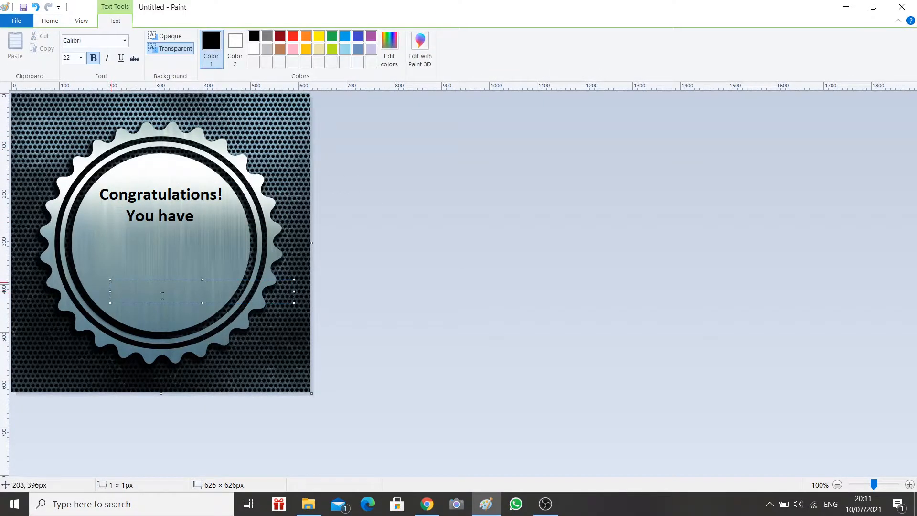
text(MTs Grade 8)
key(Return)
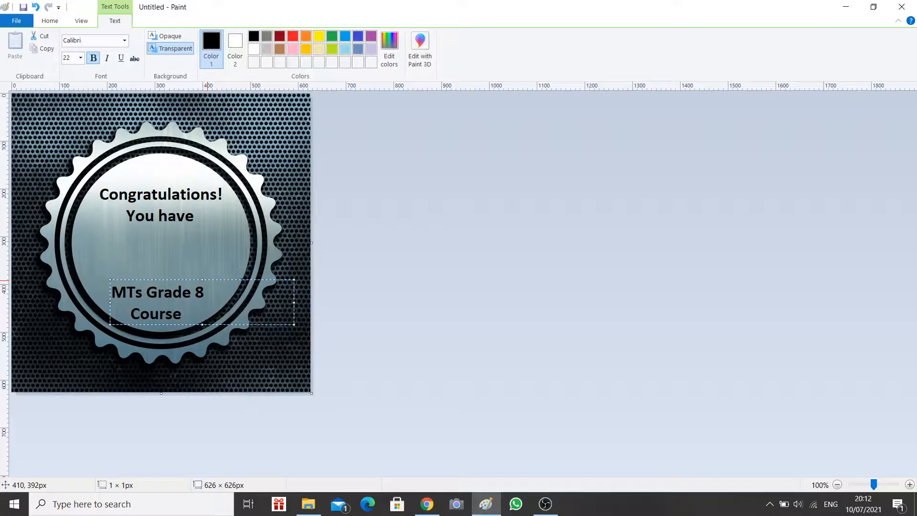
drag(252, 280, 256, 272)
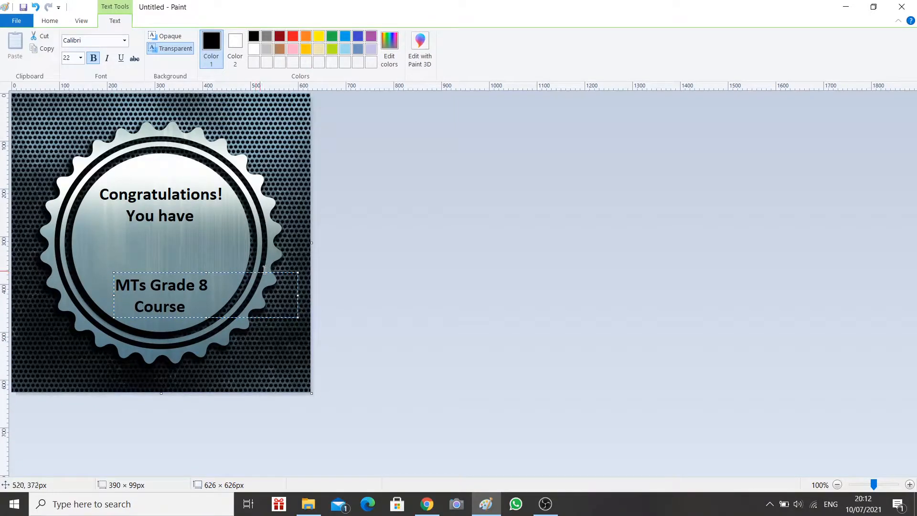
click(242, 156)
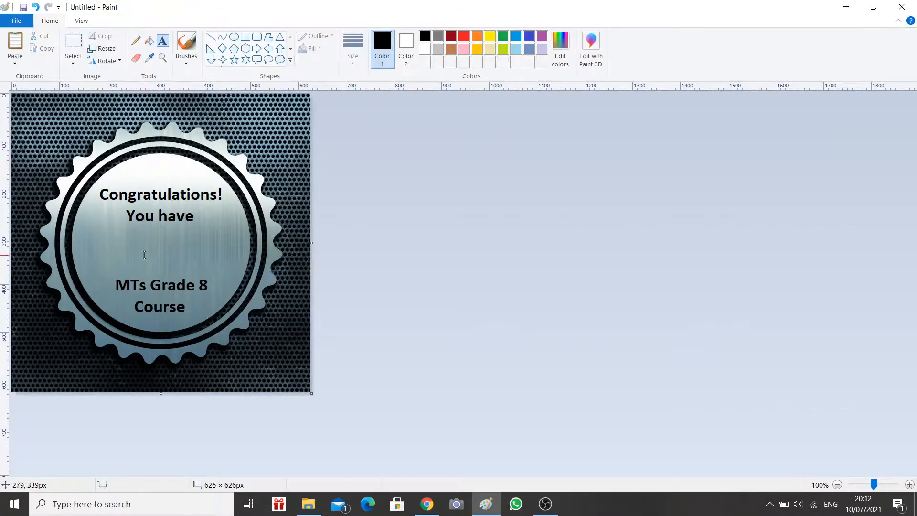
- Add the text "COMPLETED" on the badge between "You have" and "MTs Grade 8"
click(162, 41)
click(90, 233)
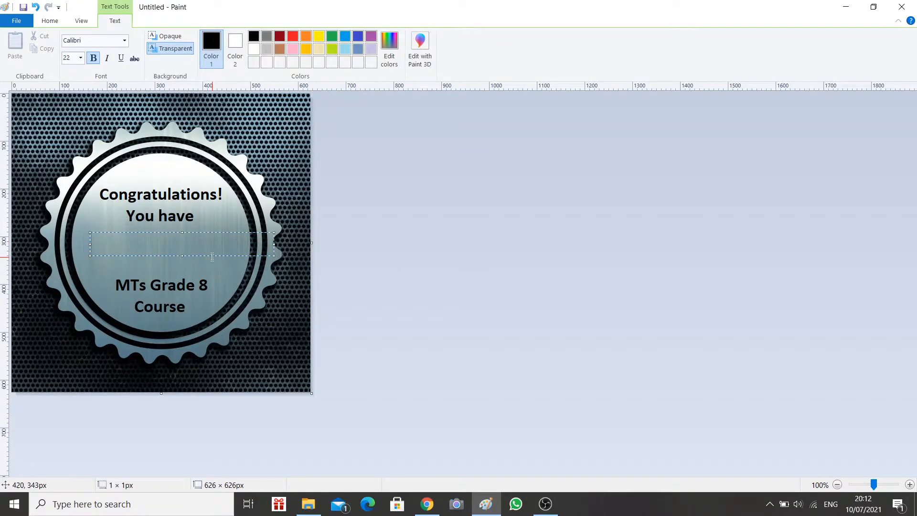
text(COMPLETED)
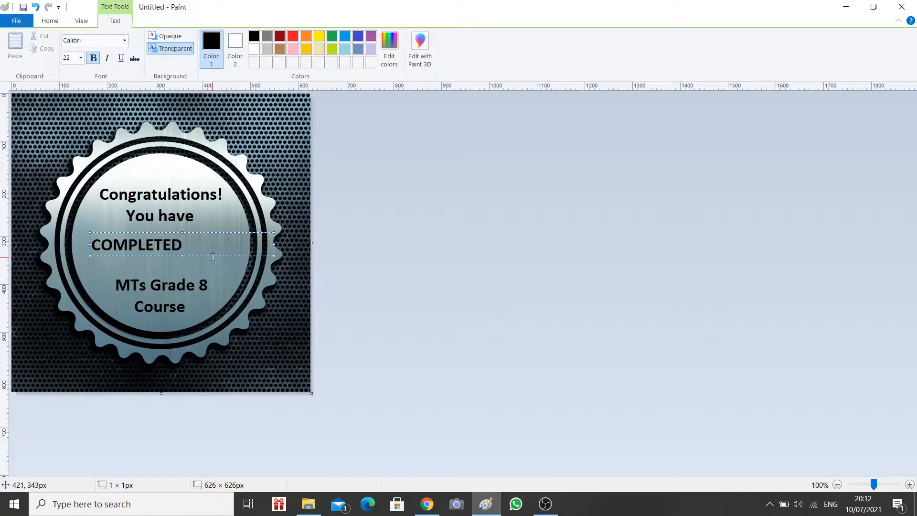
- Set the "COMPLETED" text to font size 36 and make its text box tall enough to show it fully
drag(213, 257, 90, 244)
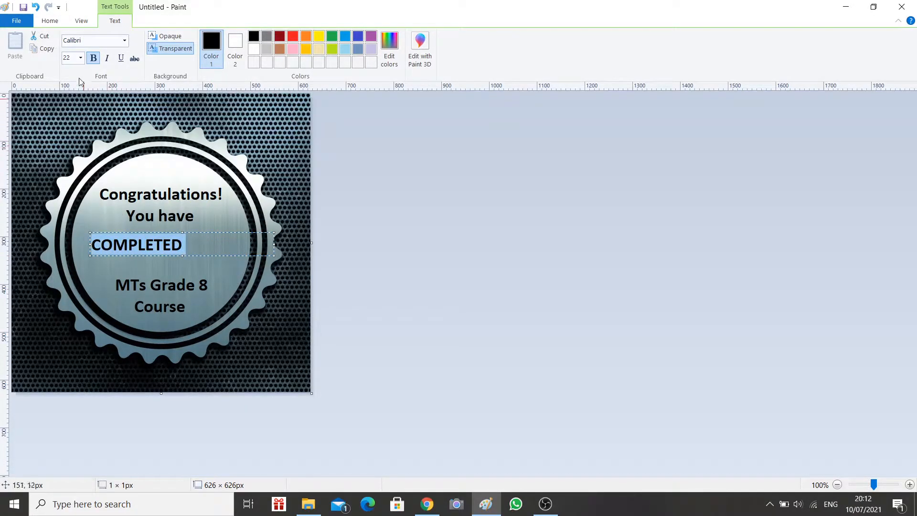
click(81, 58)
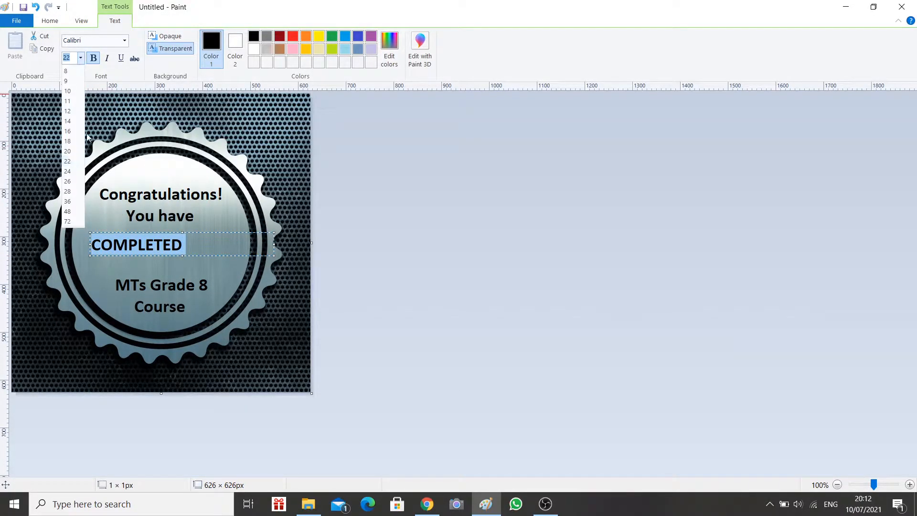
click(65, 201)
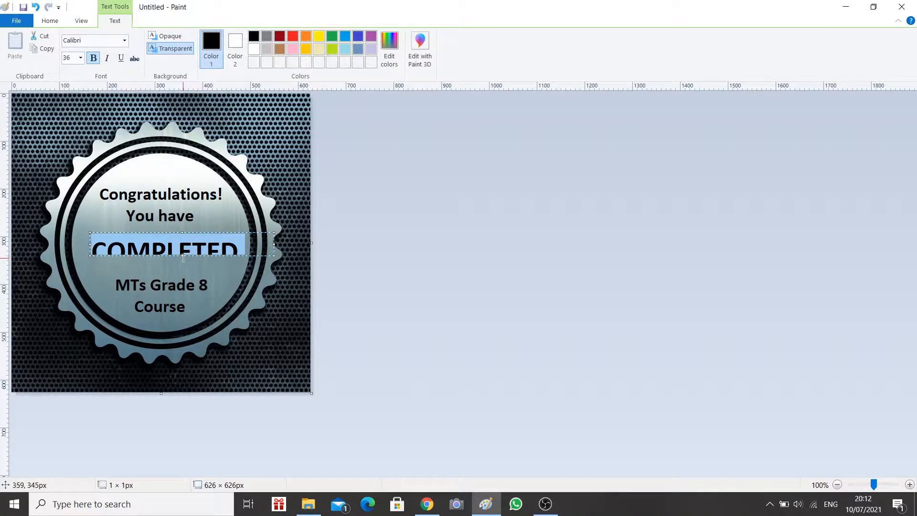
drag(181, 255, 182, 268)
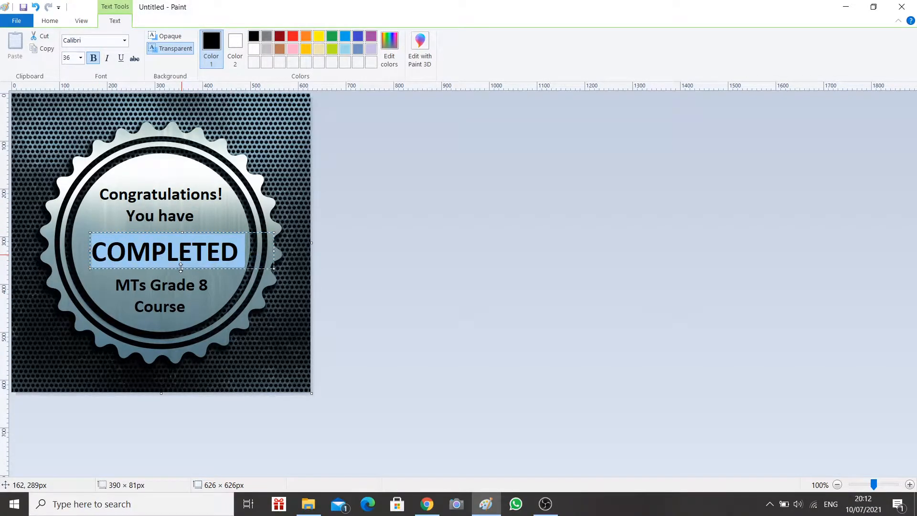
- Colour the "COMPLETED" text yellow, centre it in the badge circle and commit it to the image
click(319, 37)
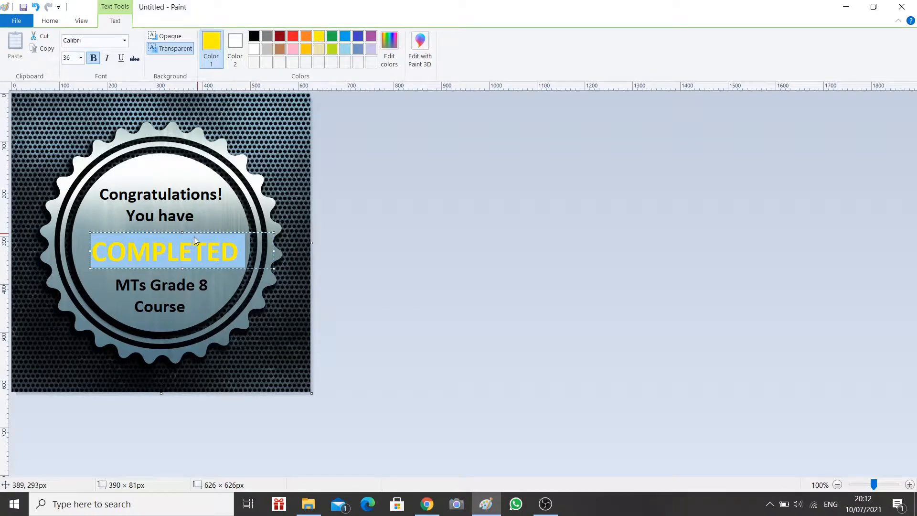
drag(196, 233, 192, 229)
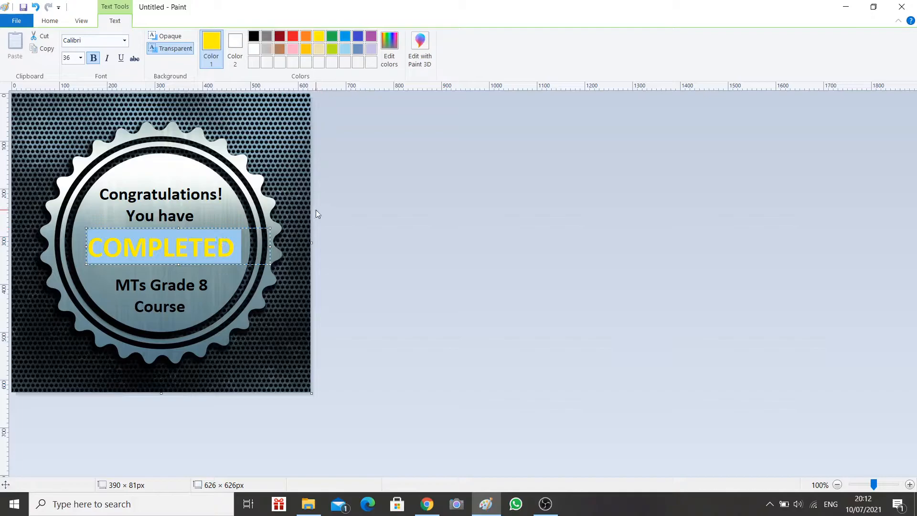
click(317, 213)
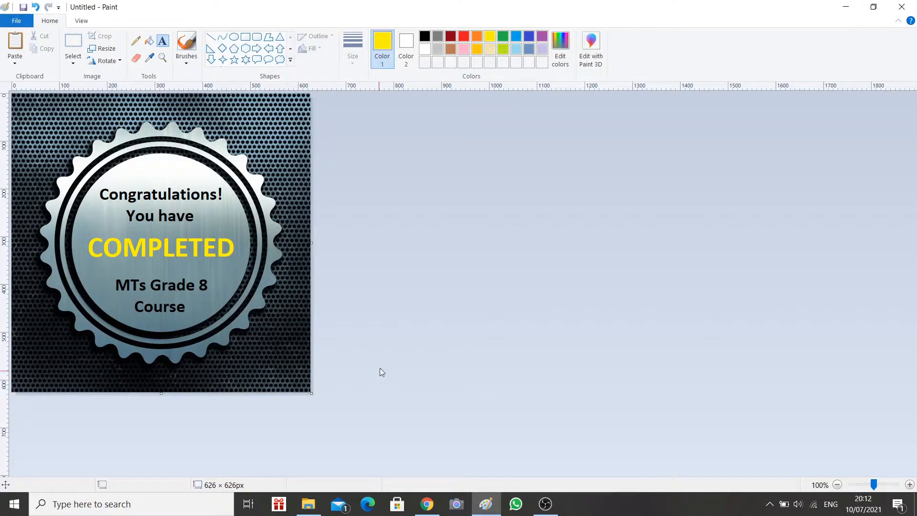
- Save the badge picture as a JPEG file named "Badge"
click(24, 24)
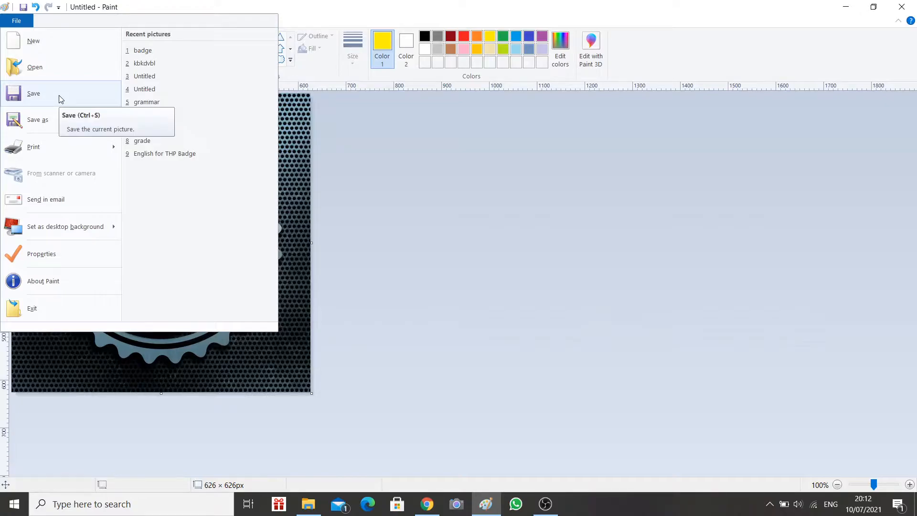
mouse_move(86, 125)
click(190, 101)
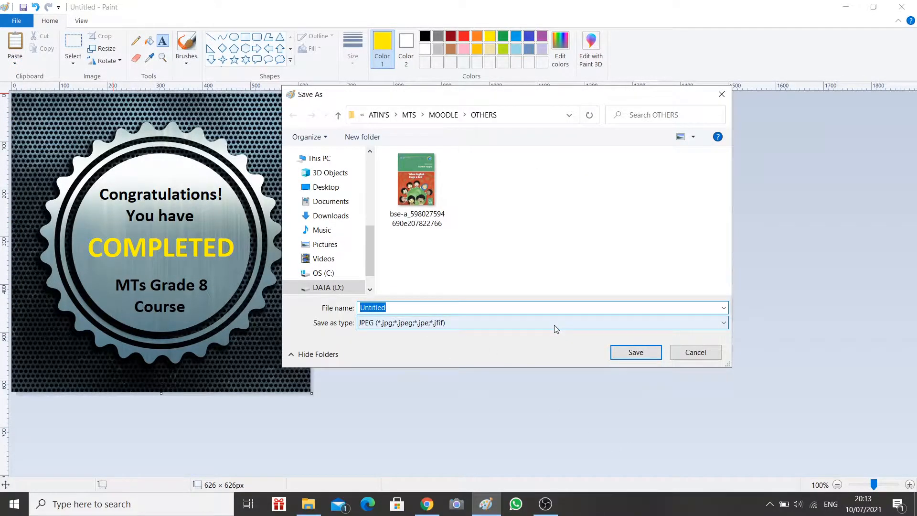
text(Badge)
click(632, 352)
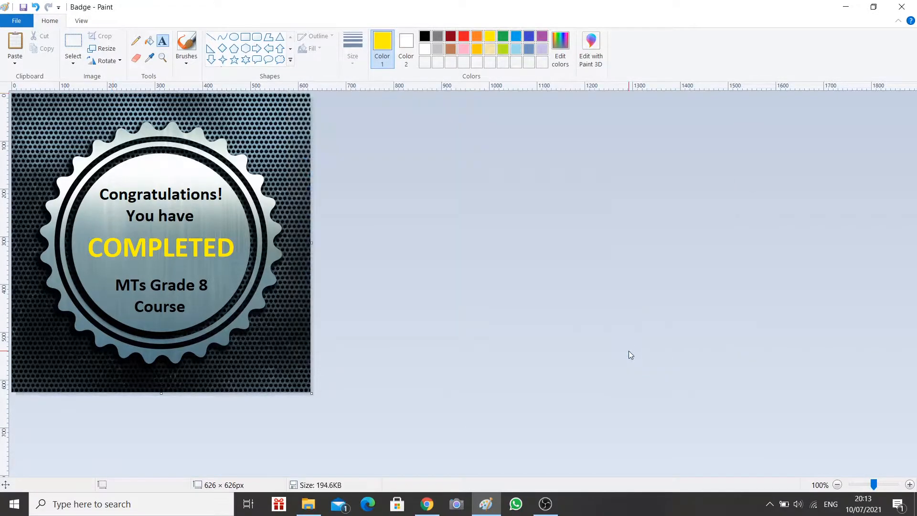
- Switch to Chrome and close the badge image and "badge background" search pages to return to the course badges page
click(427, 504)
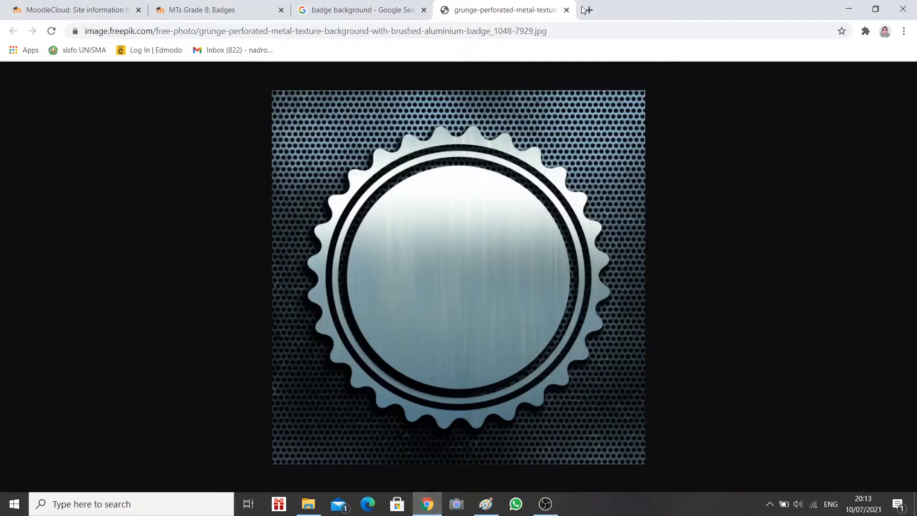
click(566, 10)
click(424, 10)
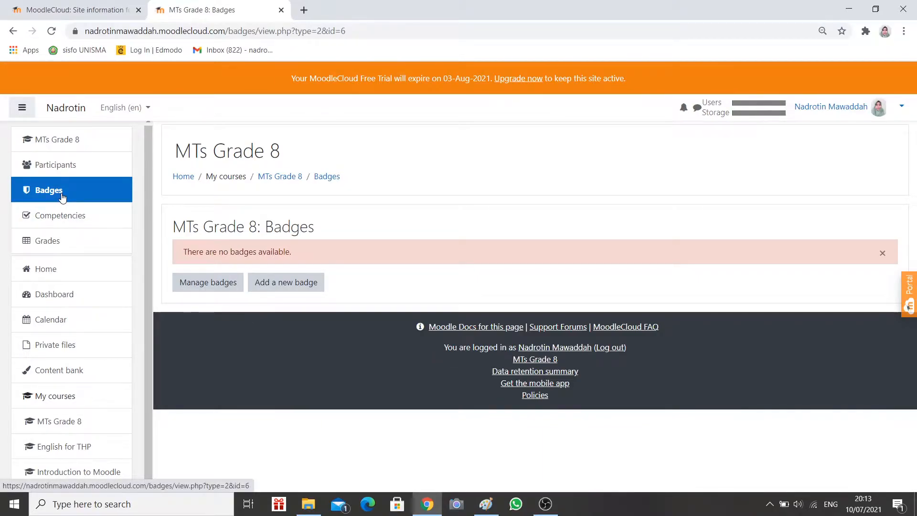
- Start a new badge for the MTs Grade 8 course and name it "MTs Grade 8 Badge"
click(299, 286)
click(410, 260)
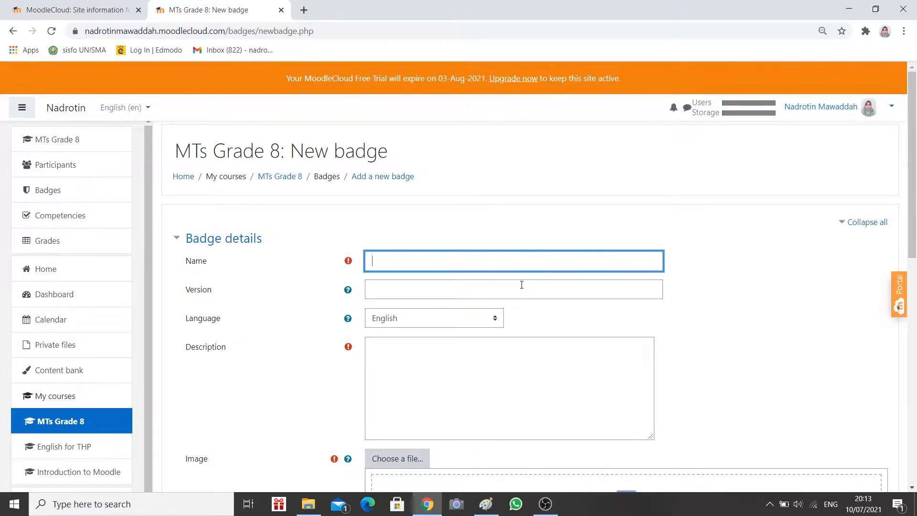
text(MT)
text(s Grad)
text(e 8)
text( Conolede)
key(BackSpace)
key(BackSpace)
key(BackSpace)
text(plet)
key(BackSpace)
key(BackSpace)
key(BackSpace)
key(BackSpace)
key(BackSpace)
text(G)
text(adge)
- Enter the badge description "Congratulations! You have completed MTs Grade 8 course."
click(442, 361)
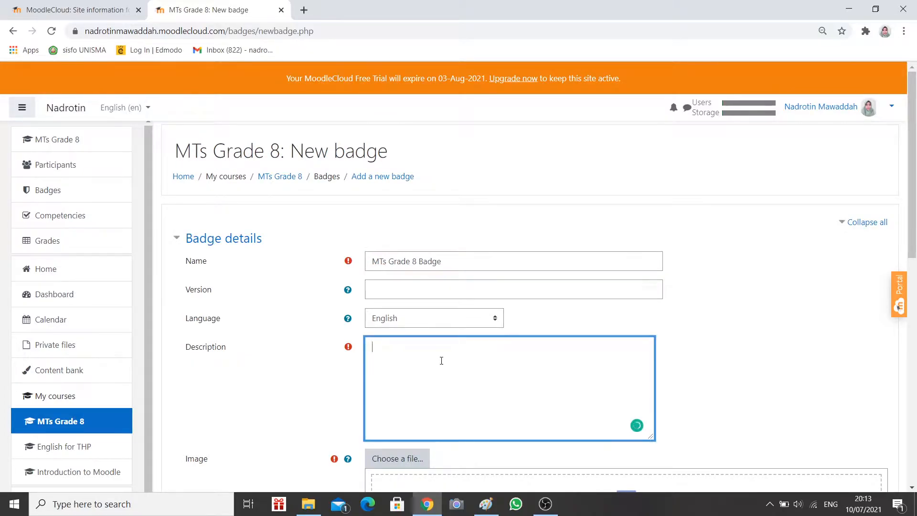
text(Congratulations! You have complete)
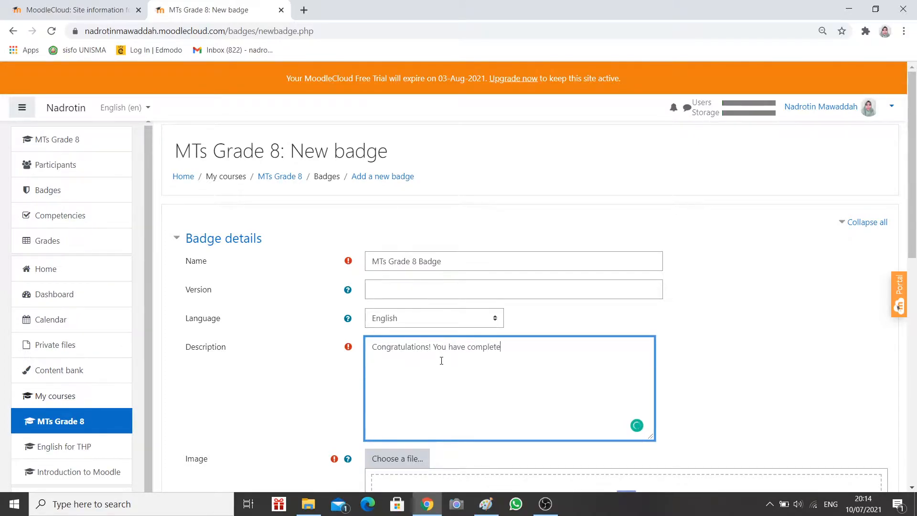
text(d MTs Grade 8 course.)
- Upload the file Badge.jpg as the badge's image
scroll(443, 360, down, 4)
click(392, 281)
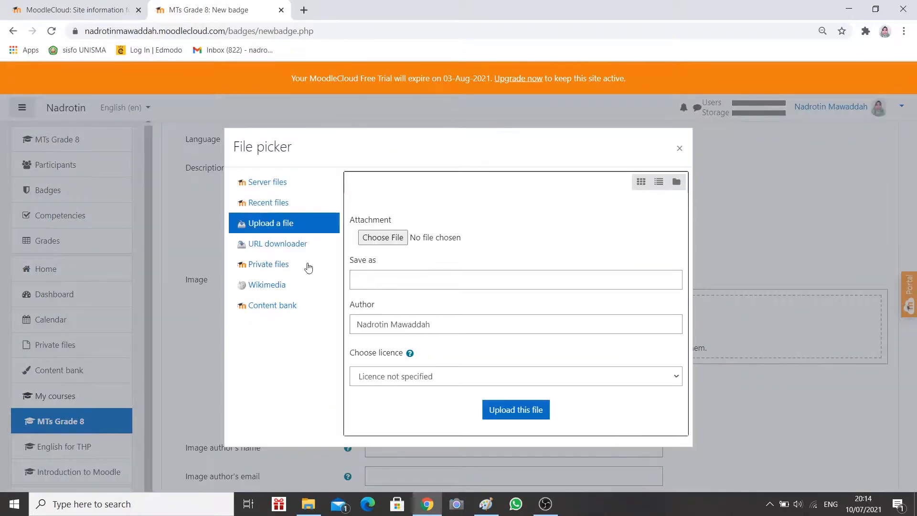
click(396, 239)
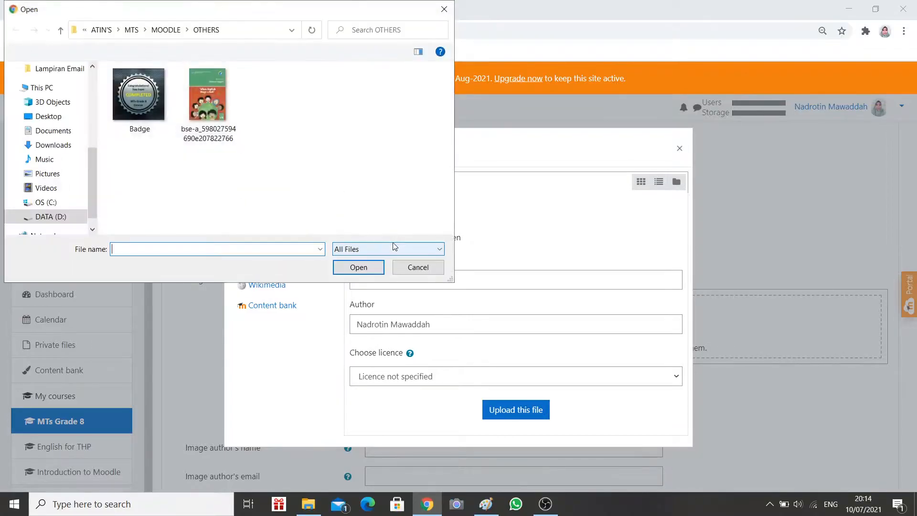
click(138, 95)
click(358, 267)
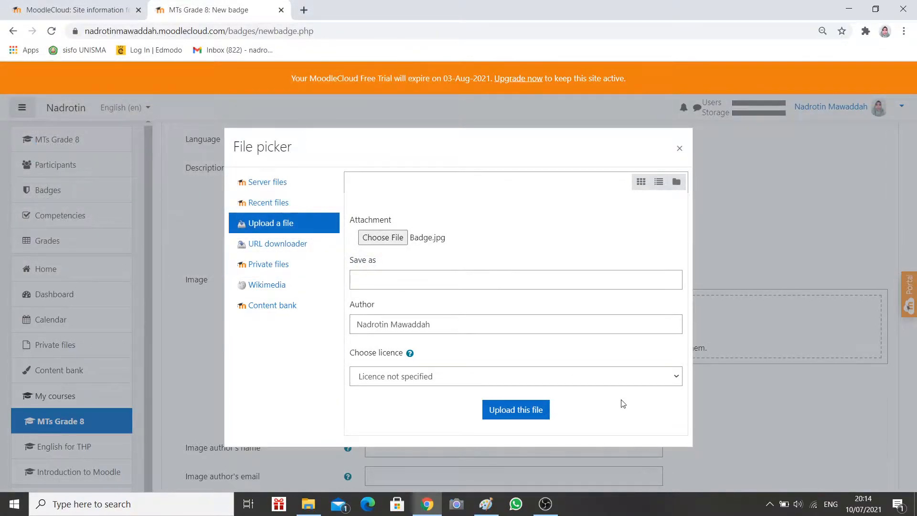
click(507, 411)
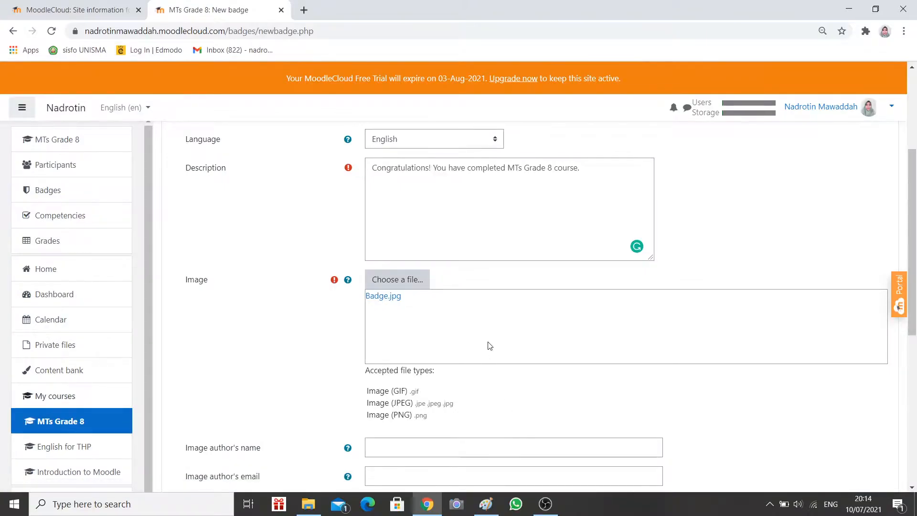
- Enter the image author's name and create the badge
scroll(488, 345, down, 4)
click(368, 266)
text(N)
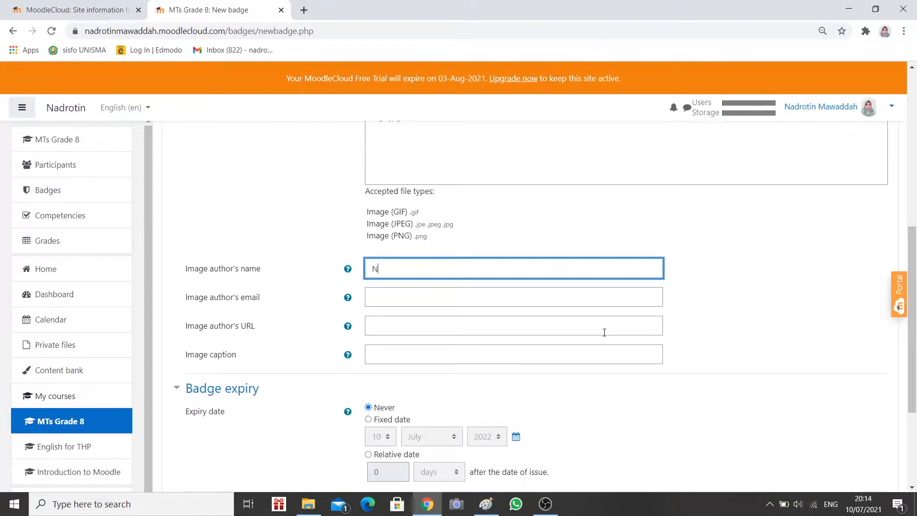
text(adrotin Mawaddah)
scroll(635, 334, down, 4)
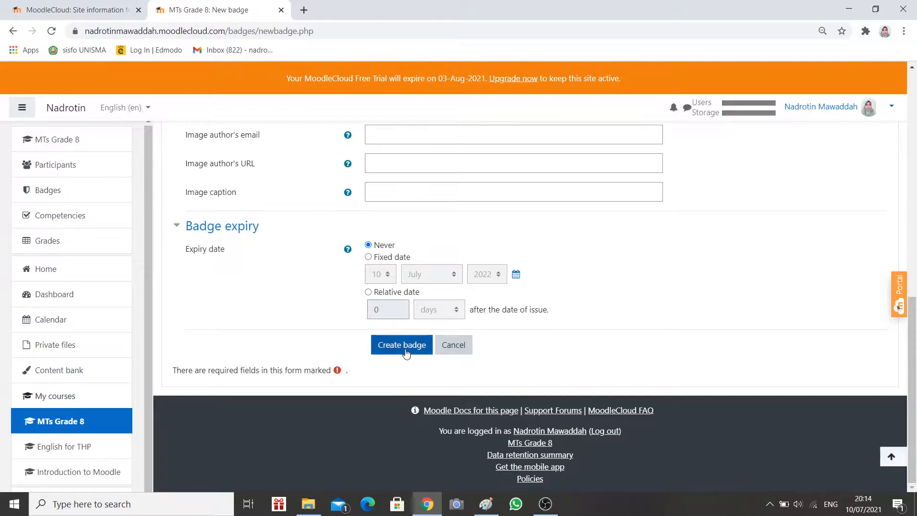
click(406, 353)
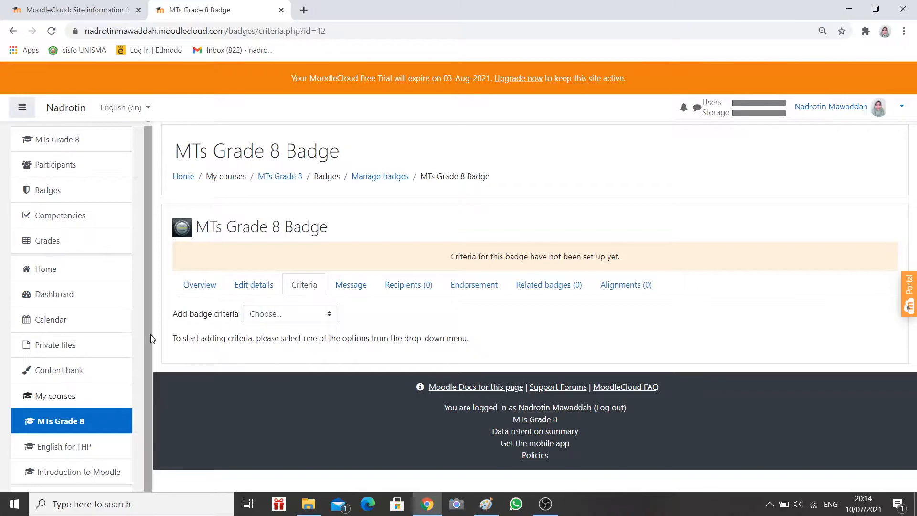
click(331, 317)
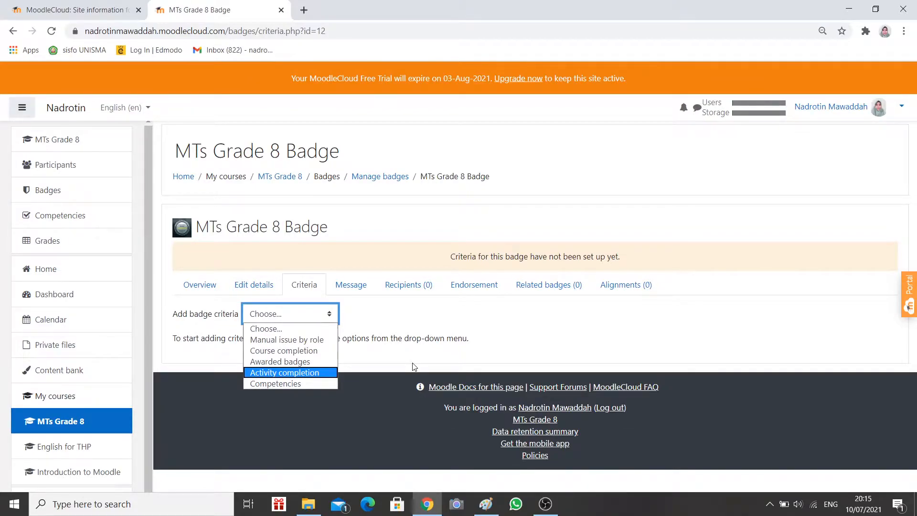
click(322, 374)
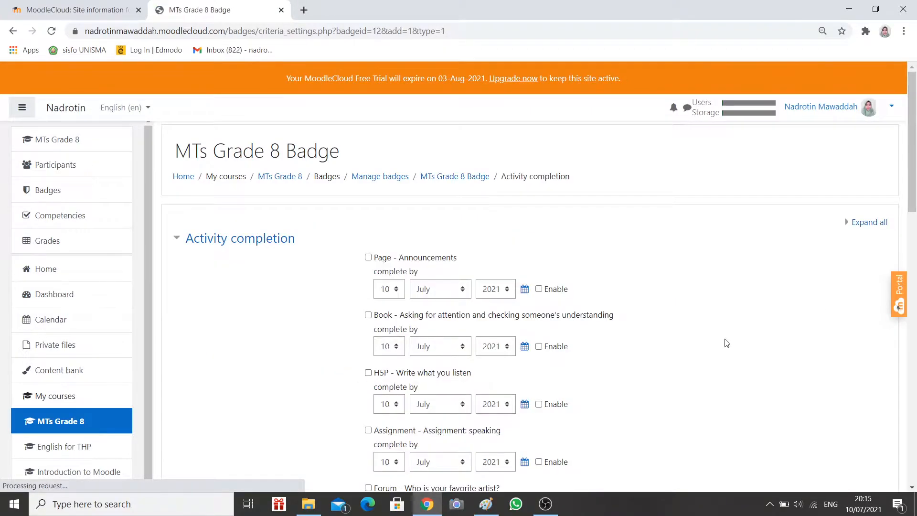
scroll(715, 360, down, 1)
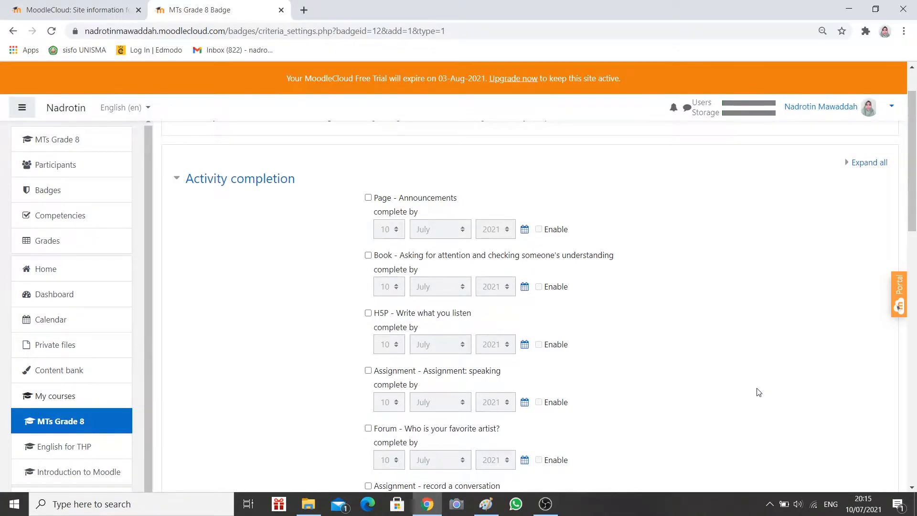
click(369, 199)
click(369, 257)
click(368, 313)
click(368, 371)
scroll(539, 330, down, 5)
scroll(539, 331, down, 10)
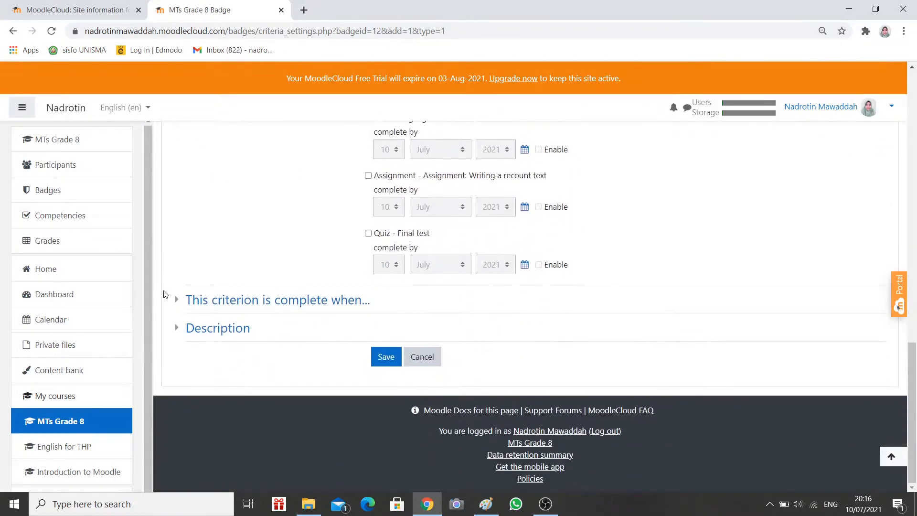
click(177, 301)
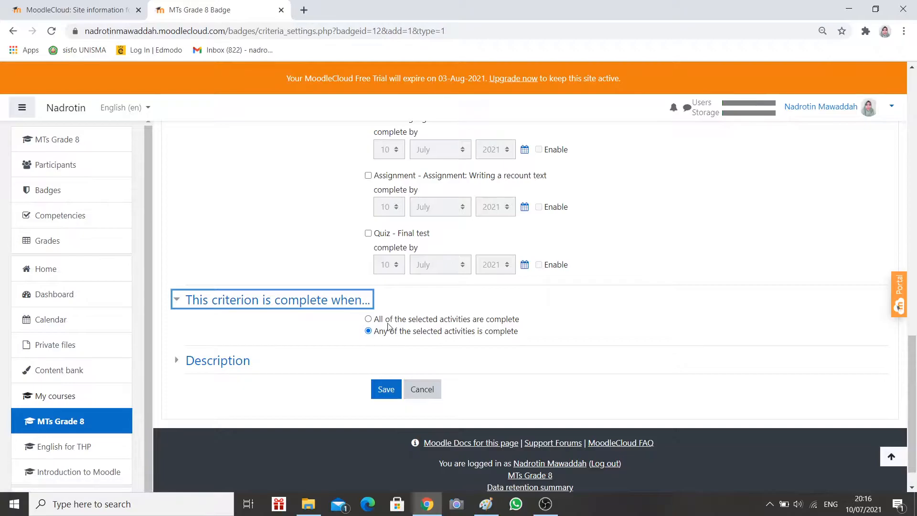
click(370, 319)
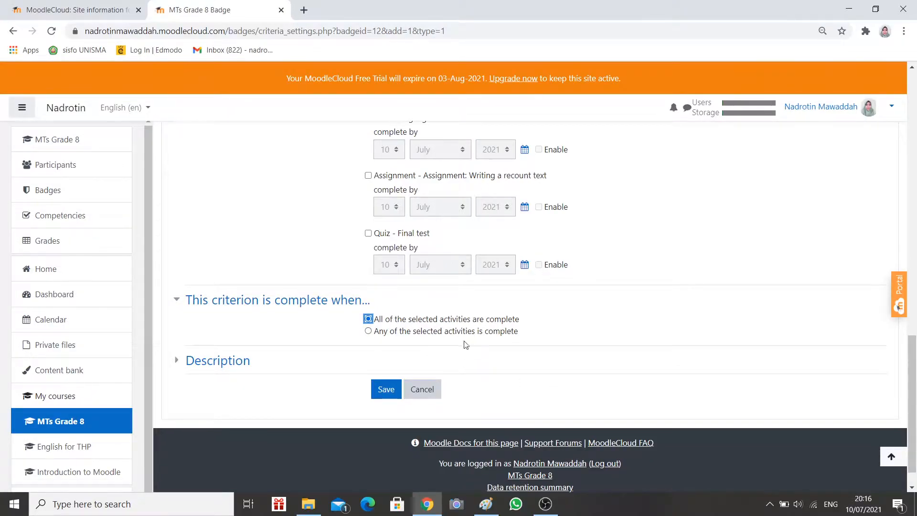
scroll(705, 328, up, 15)
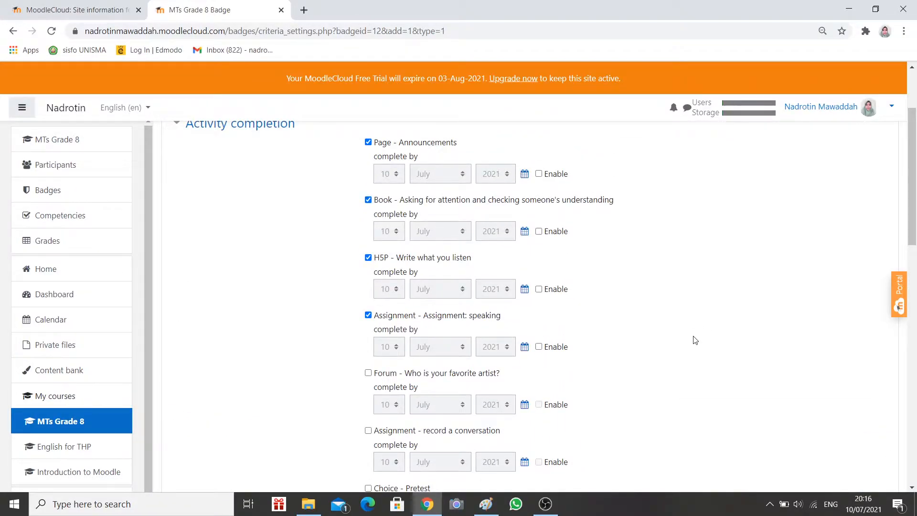
scroll(692, 341, down, 1)
scroll(693, 341, down, 4)
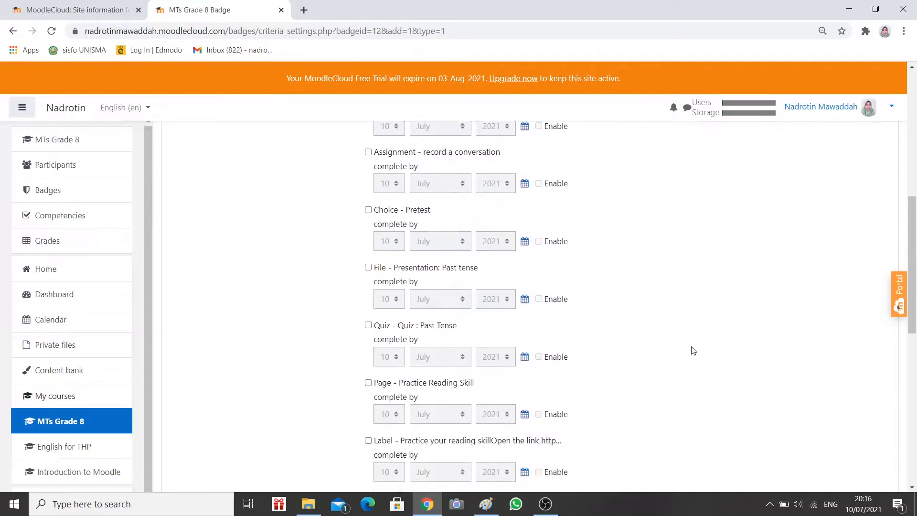
scroll(690, 353, down, 9)
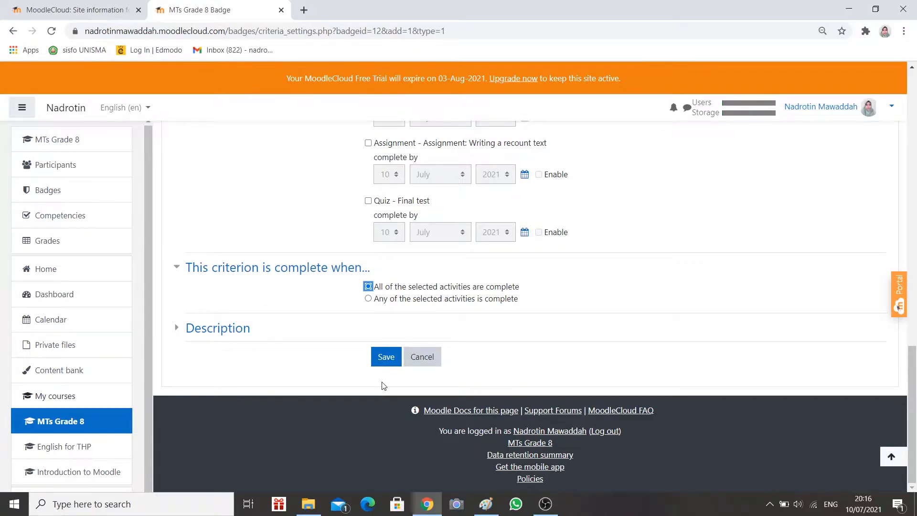
click(426, 357)
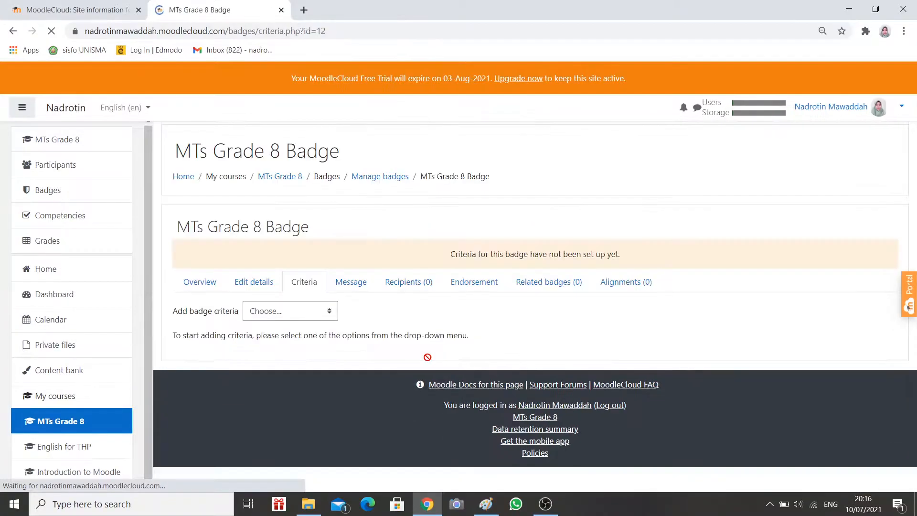
- Choose Course completion as the badge criterion and set its minimum required grade to 68
click(302, 316)
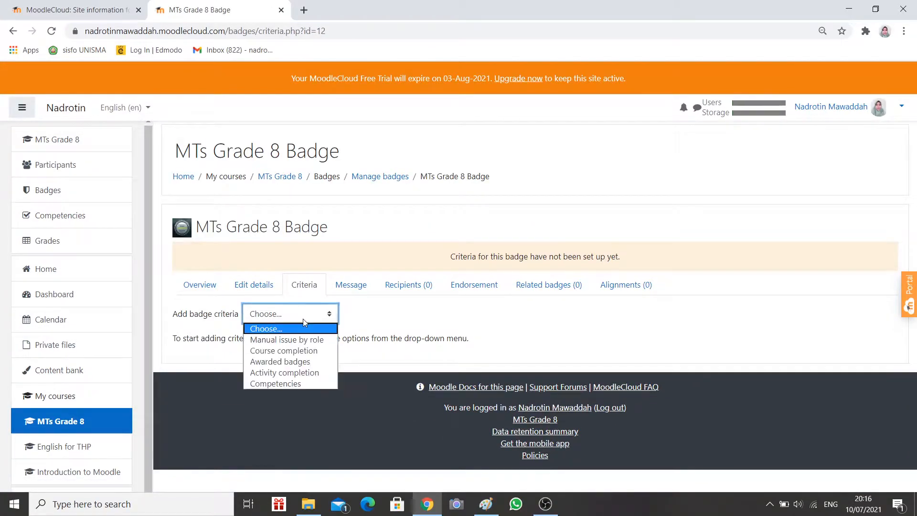
click(292, 351)
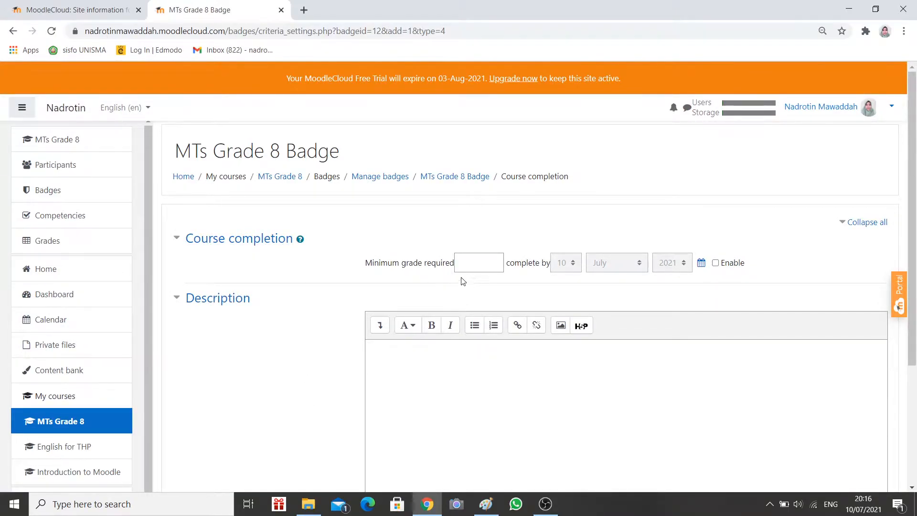
click(468, 263)
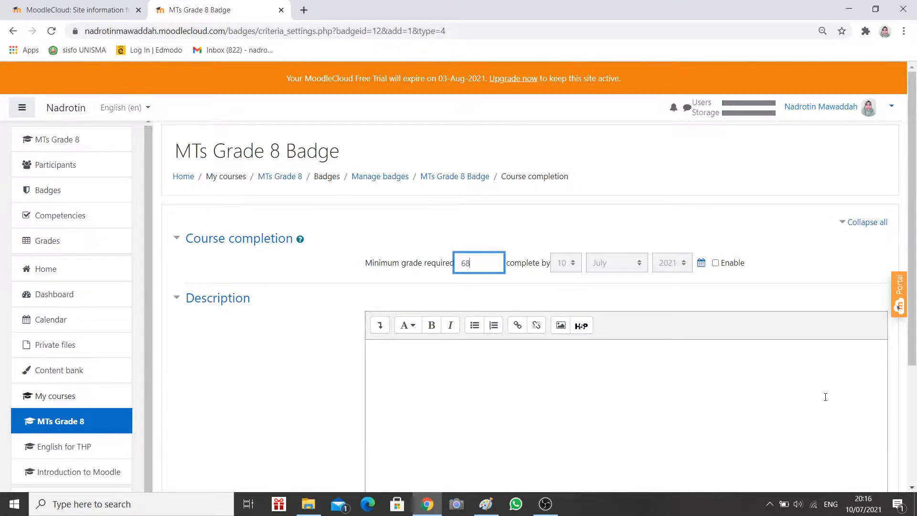
- Save the course completion criterion and review the badge's overview details
scroll(467, 395, down, 3)
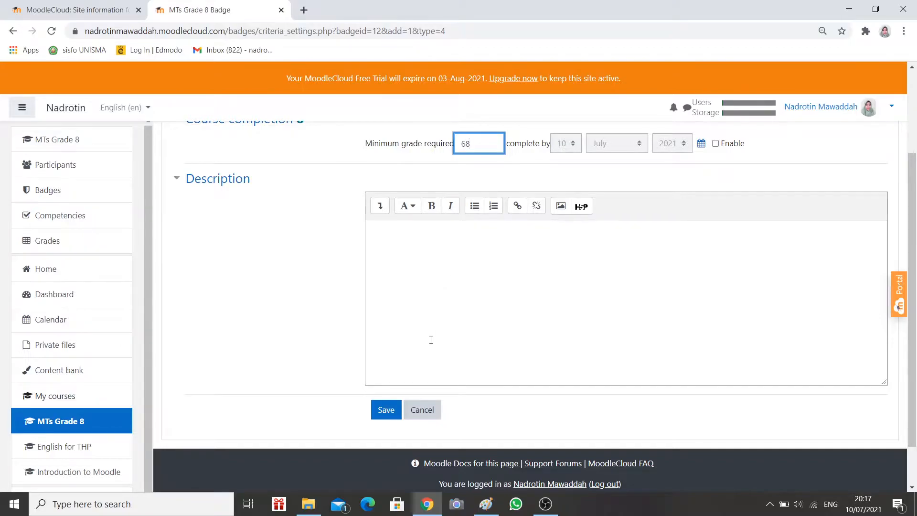
click(391, 415)
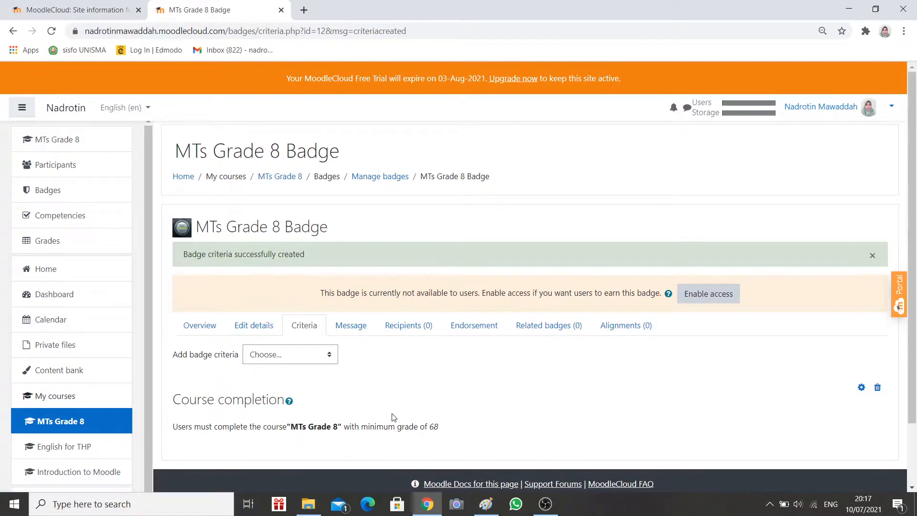
click(203, 329)
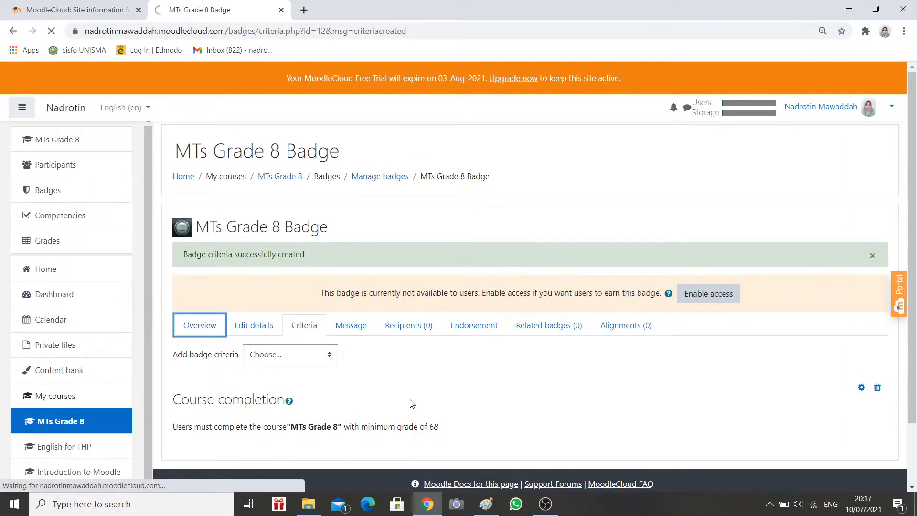
scroll(411, 405, down, 10)
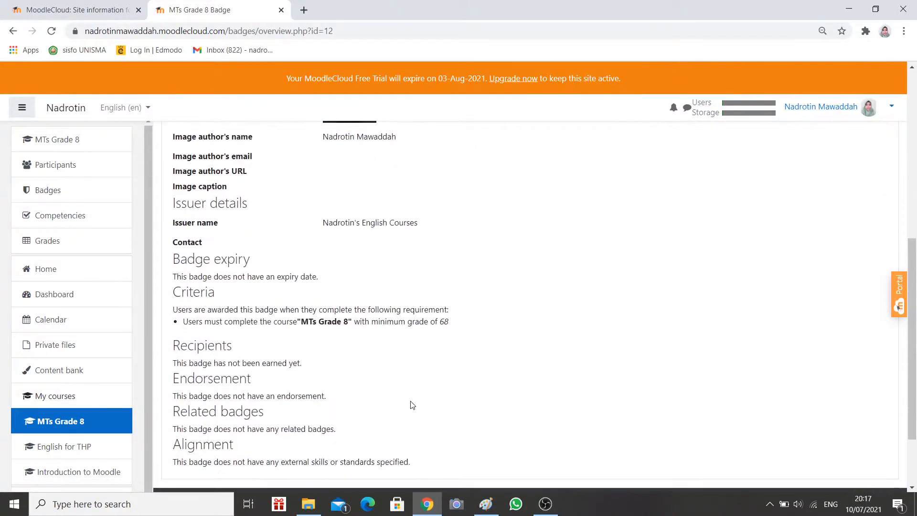
scroll(411, 404, up, 4)
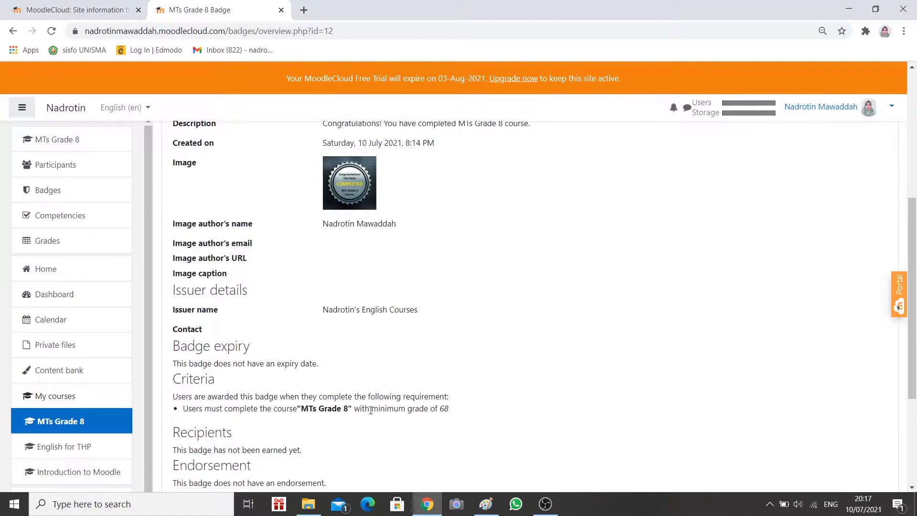
scroll(468, 399, up, 4)
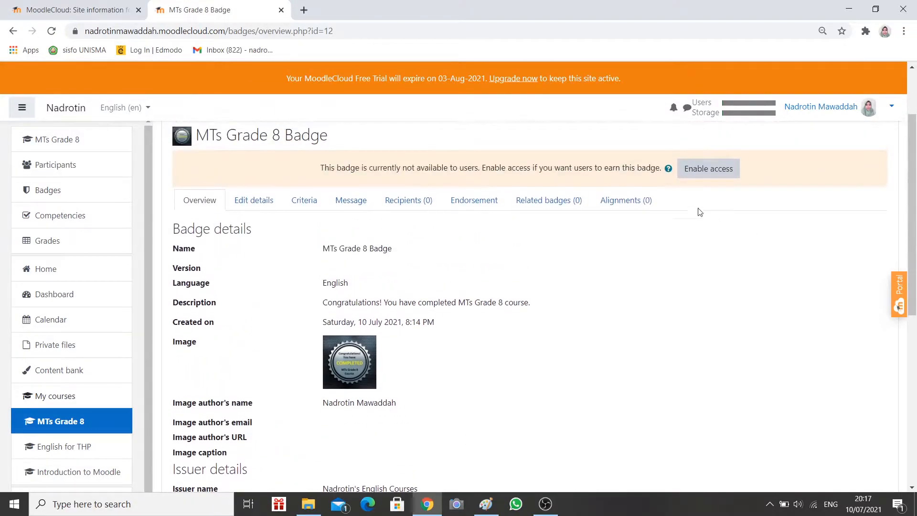
- Enable user access to the MTs Grade 8 Badge and confirm the access change
click(711, 175)
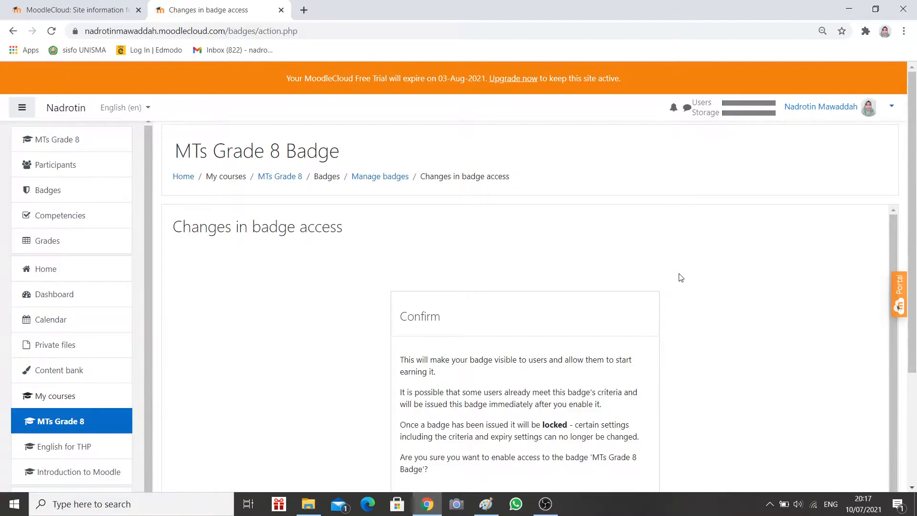
scroll(679, 276, down, 1)
scroll(630, 313, up, 1)
scroll(549, 454, down, 1)
scroll(698, 377, down, 3)
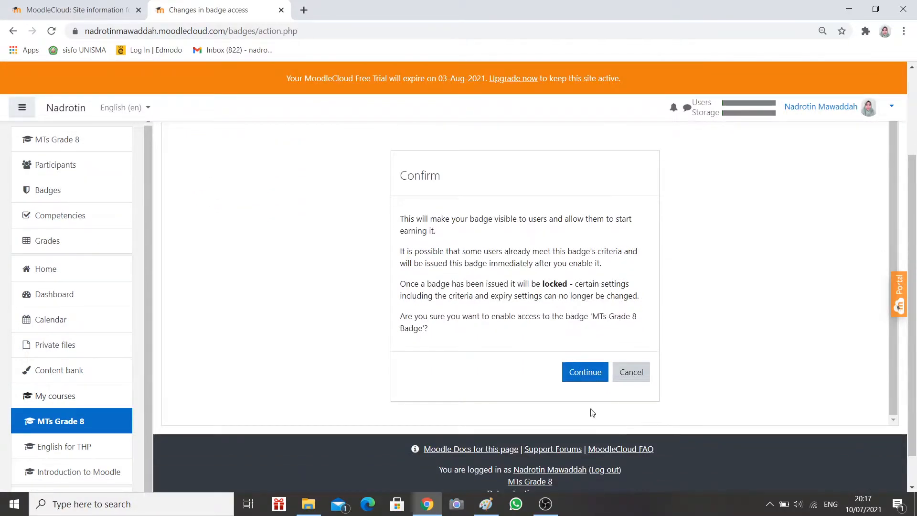
click(583, 378)
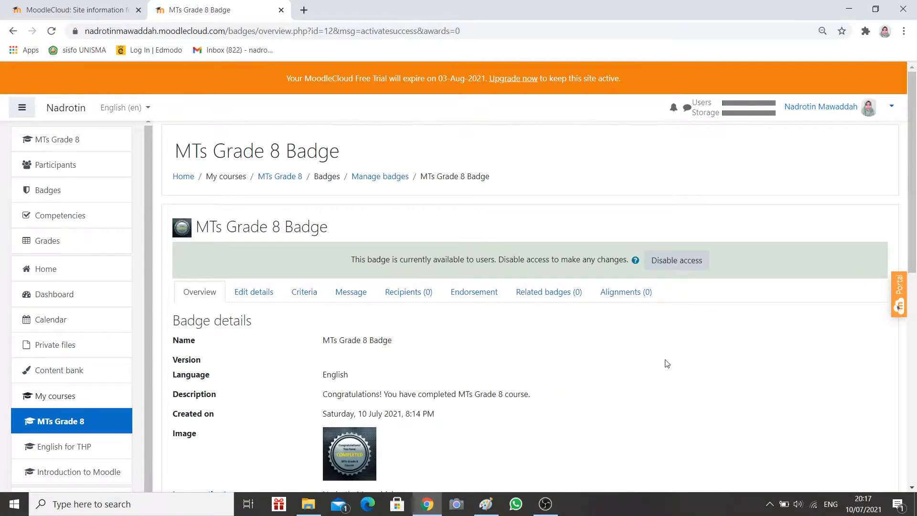
- Review the badge's overview details and the list of badges in the MTs Grade 8 course
scroll(667, 363, down, 9)
scroll(668, 364, up, 5)
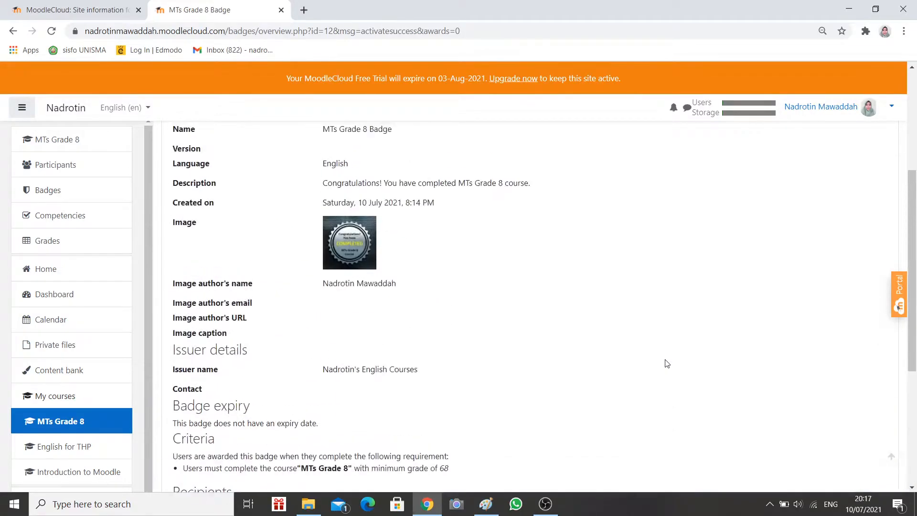
scroll(667, 364, up, 5)
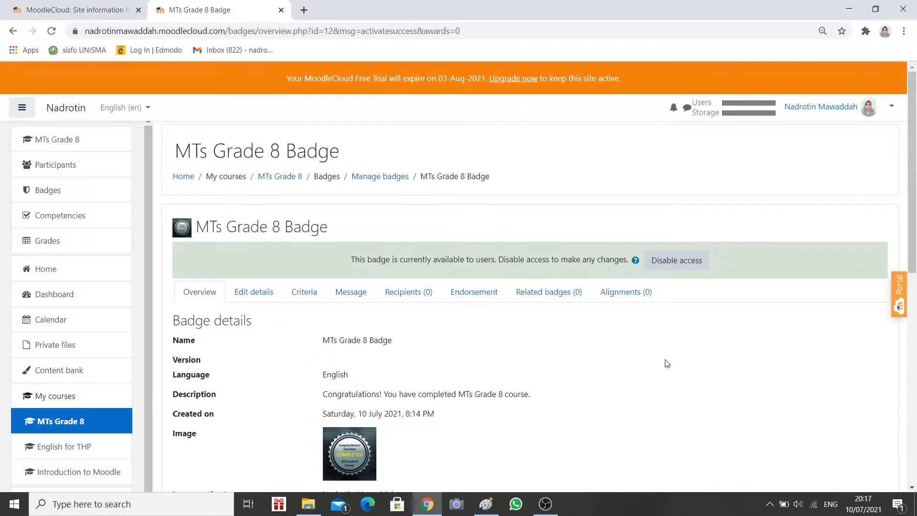
scroll(425, 384, down, 1)
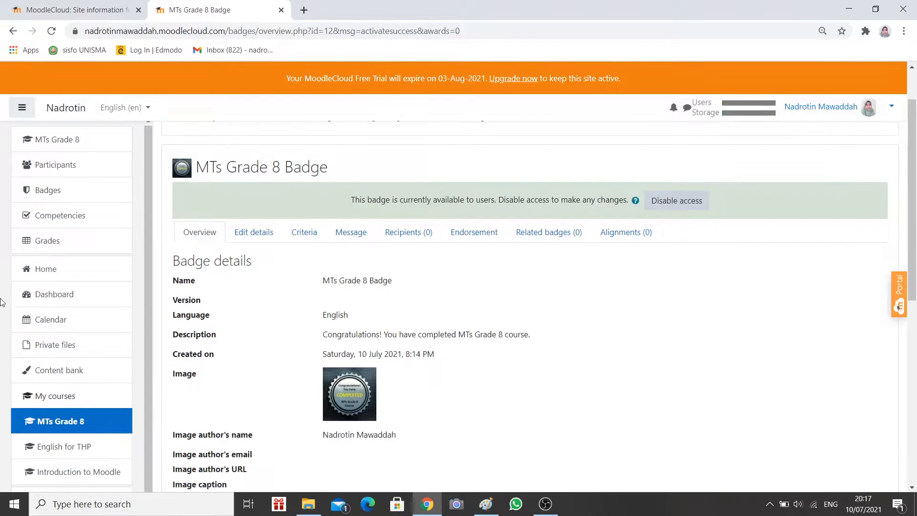
click(50, 194)
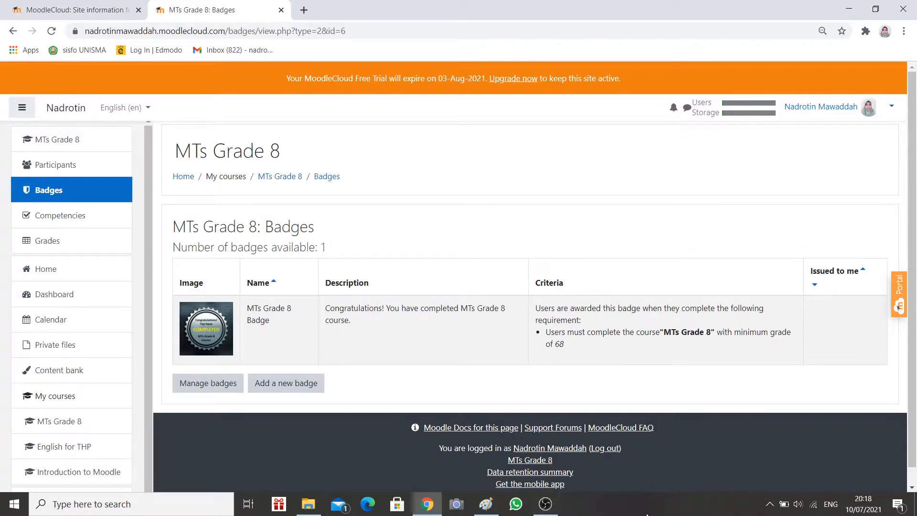
key(ctrl+l)
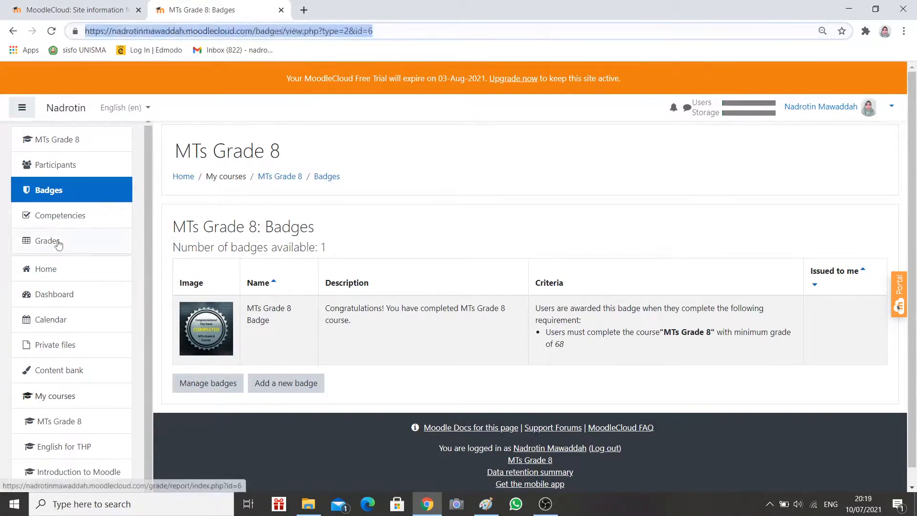
click(397, 31)
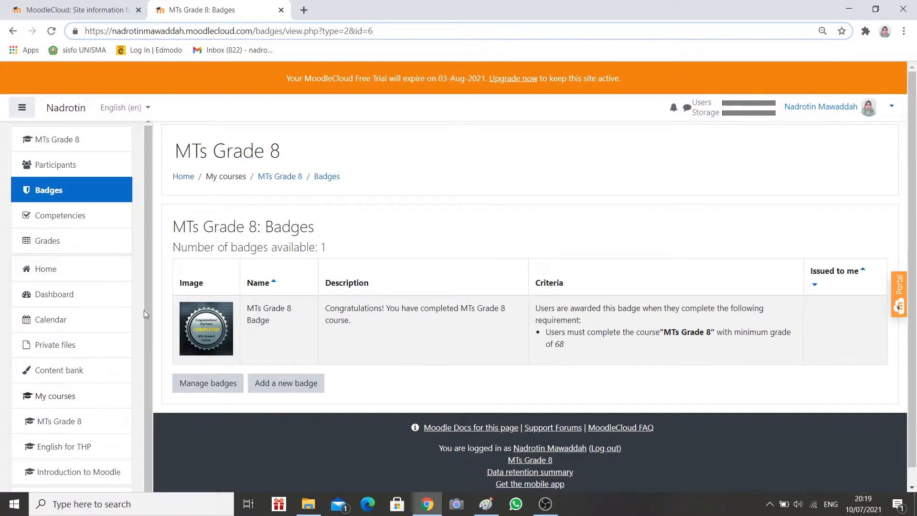
- Open the gradebook setup of the MTs Grade 8 course and look through its grade items
click(57, 248)
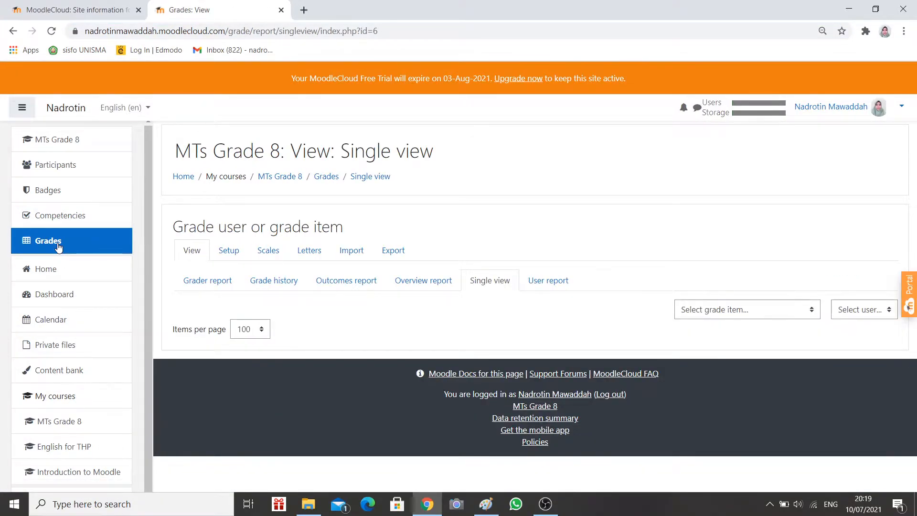
click(227, 254)
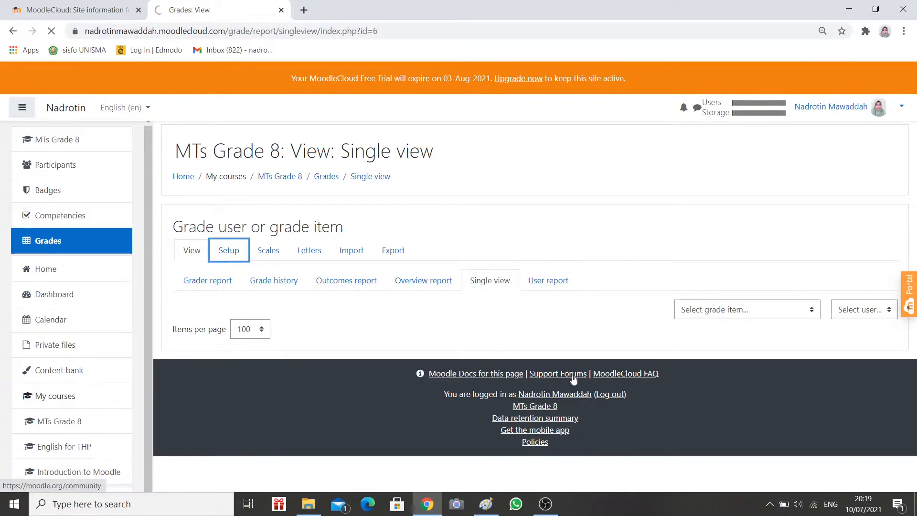
scroll(512, 349, down, 4)
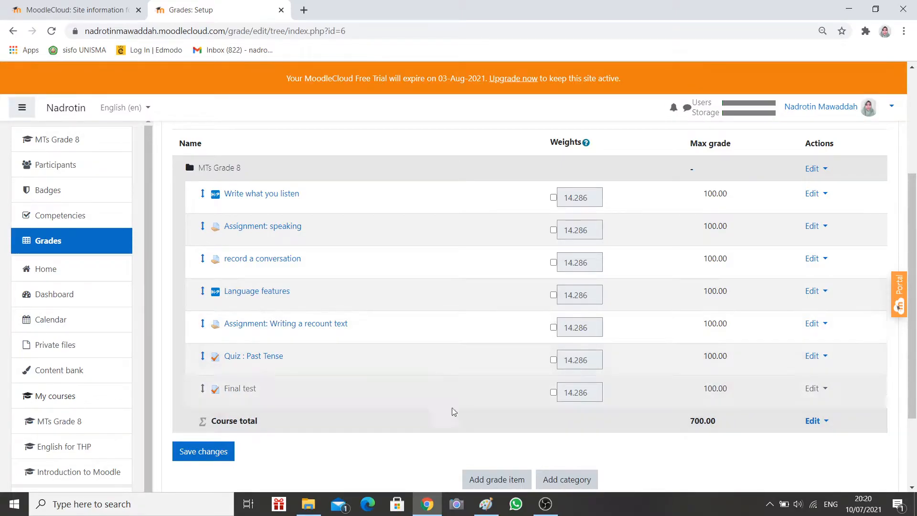
- Add a grade category named Assignment with Natural aggregation and save it
scroll(565, 443, down, 1)
click(574, 422)
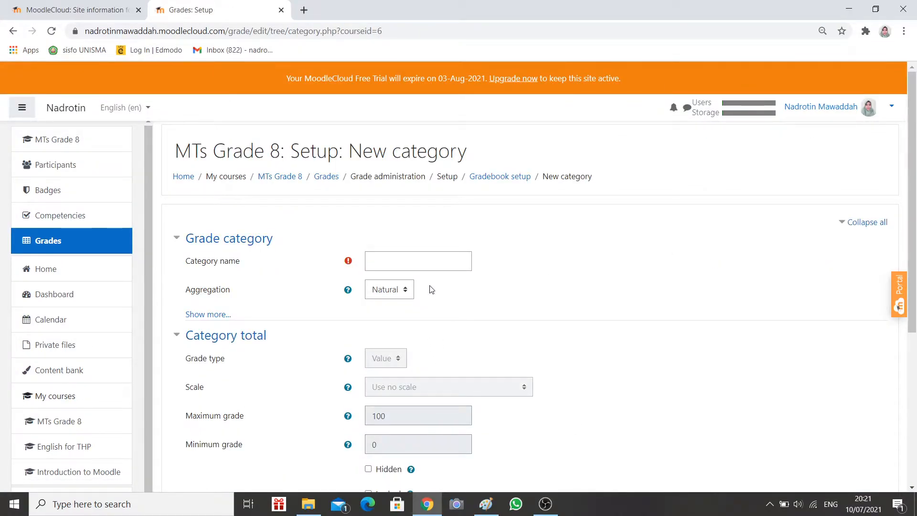
click(421, 260)
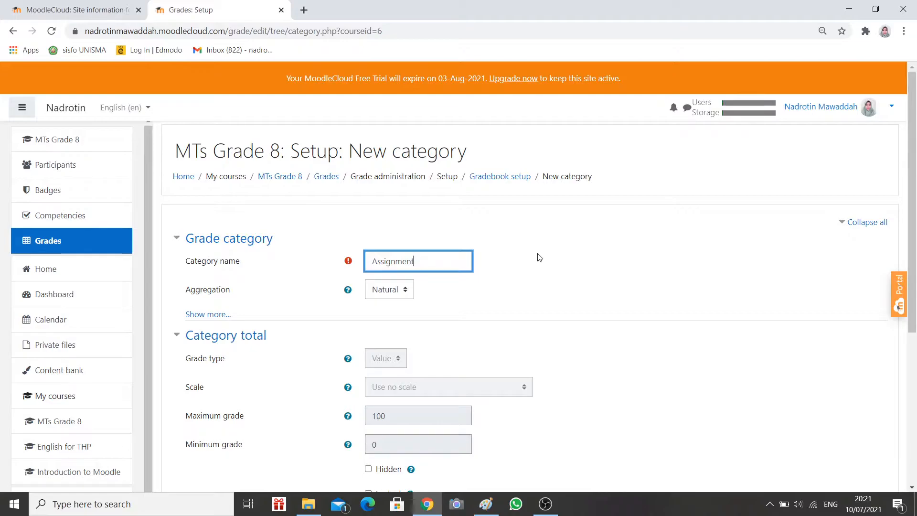
scroll(538, 261, down, 1)
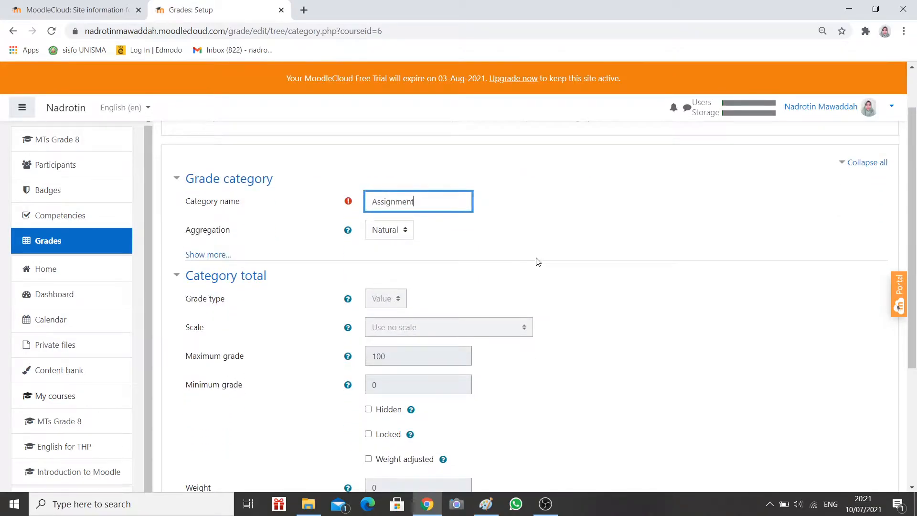
scroll(538, 261, down, 2)
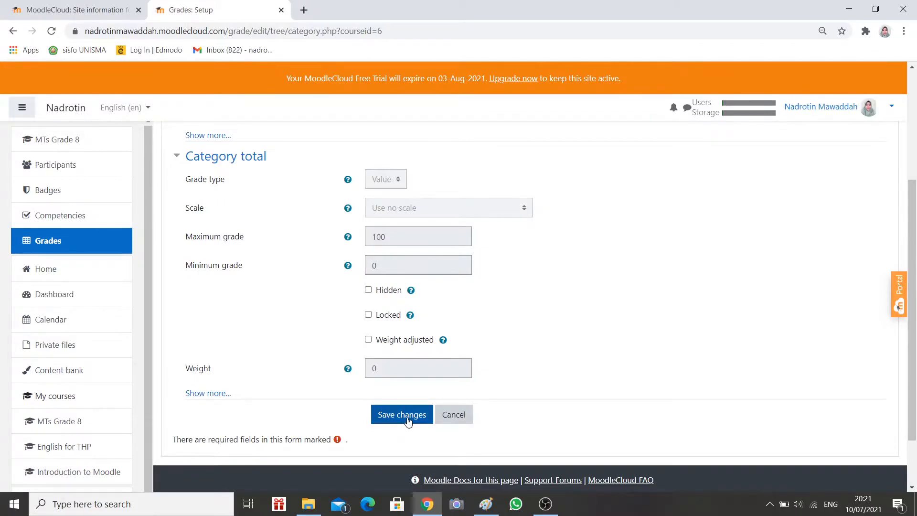
click(407, 419)
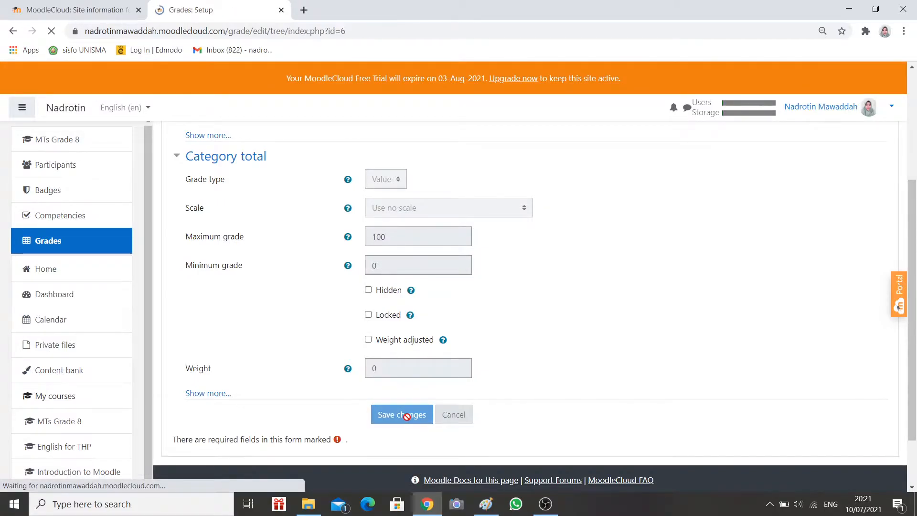
- Move the Write what you listen grade item into the Assignment category
scroll(426, 406, down, 5)
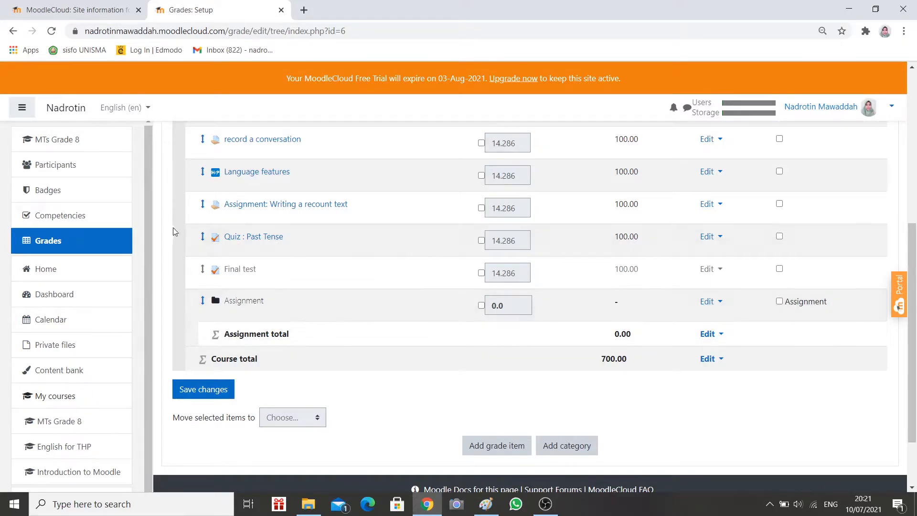
scroll(286, 279, up, 3)
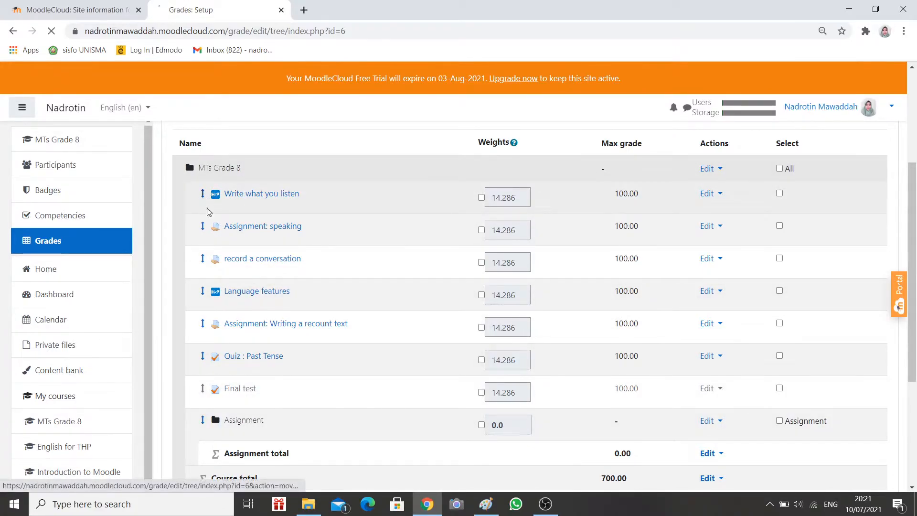
click(202, 194)
scroll(285, 391, down, 5)
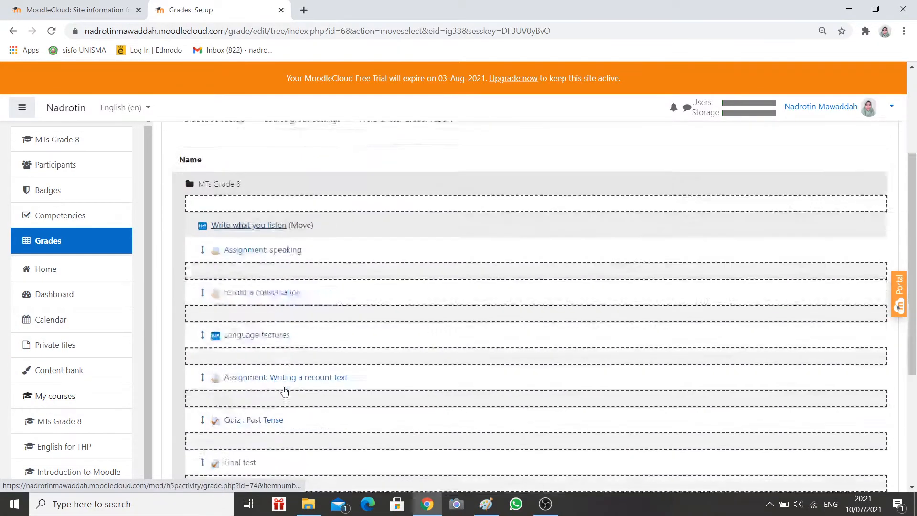
scroll(284, 391, down, 2)
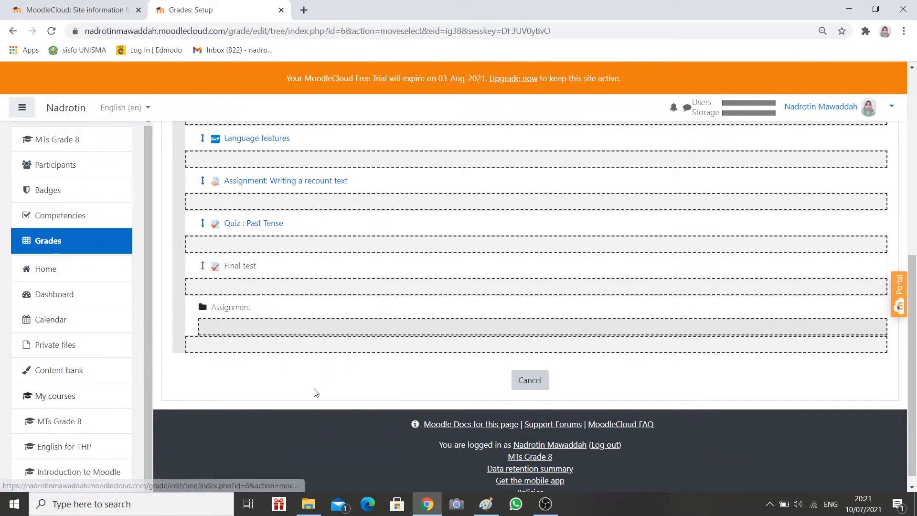
click(218, 342)
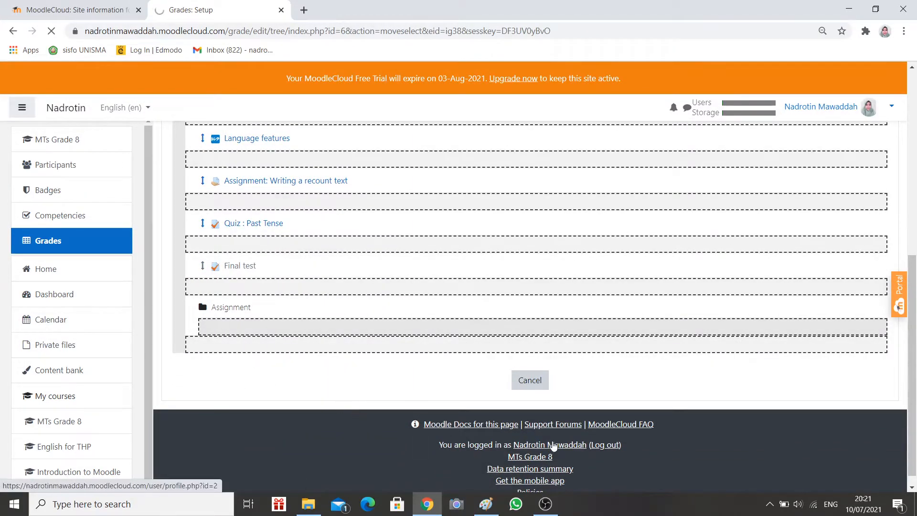
- Move the Assignment: speaking grade item into the Assignment category, after Write what you listen
scroll(352, 387, down, 3)
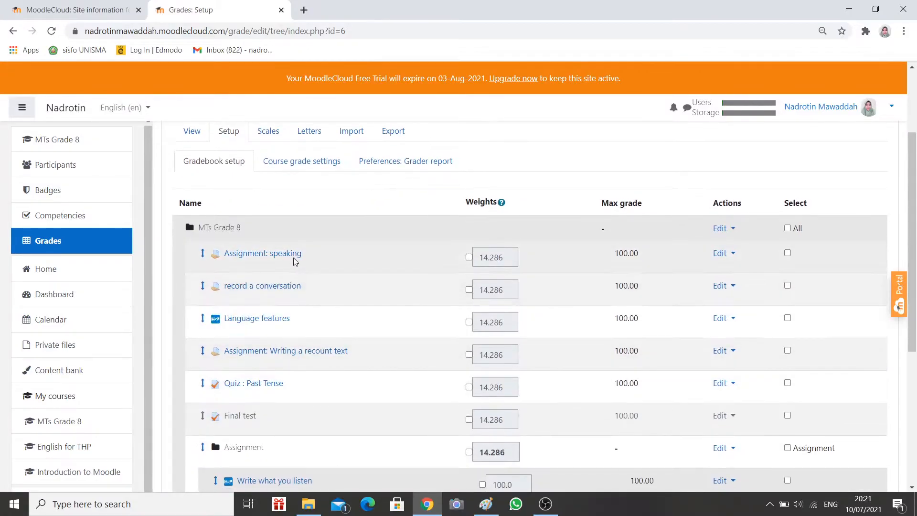
click(262, 253)
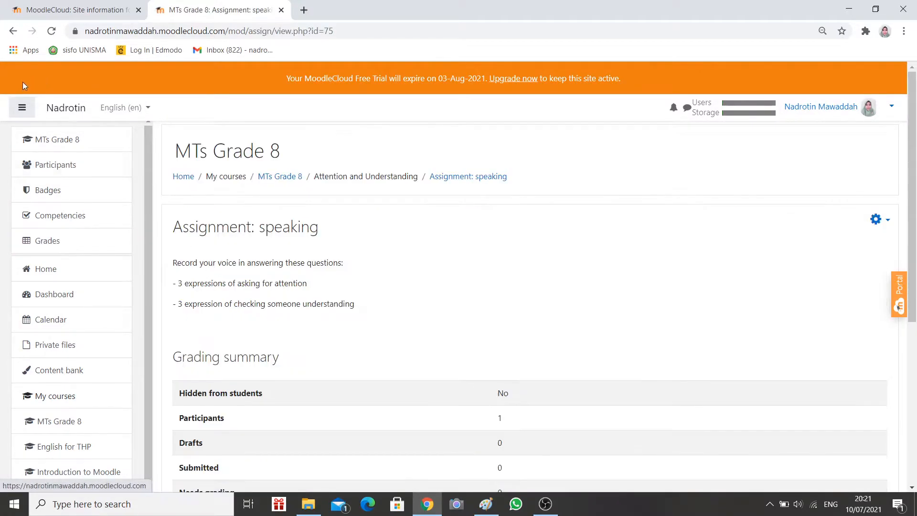
click(14, 31)
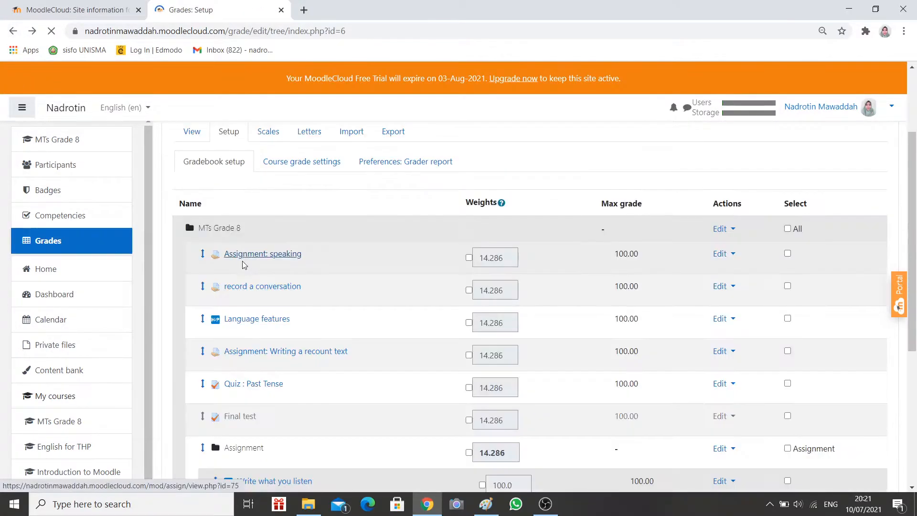
click(202, 255)
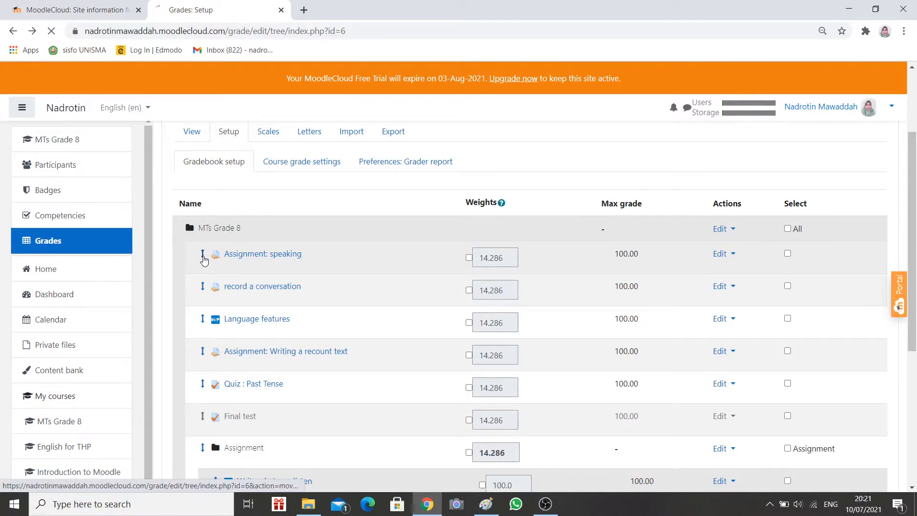
scroll(295, 300, down, 8)
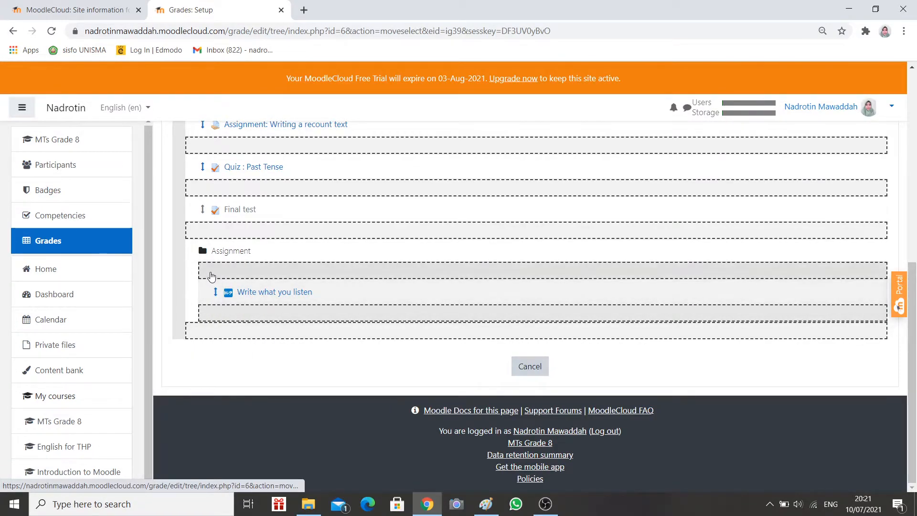
click(212, 318)
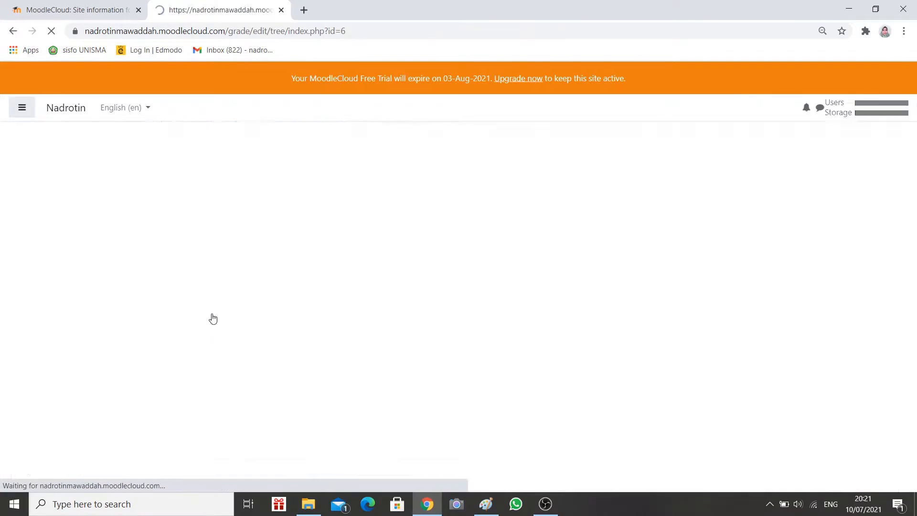
scroll(210, 315, down, 2)
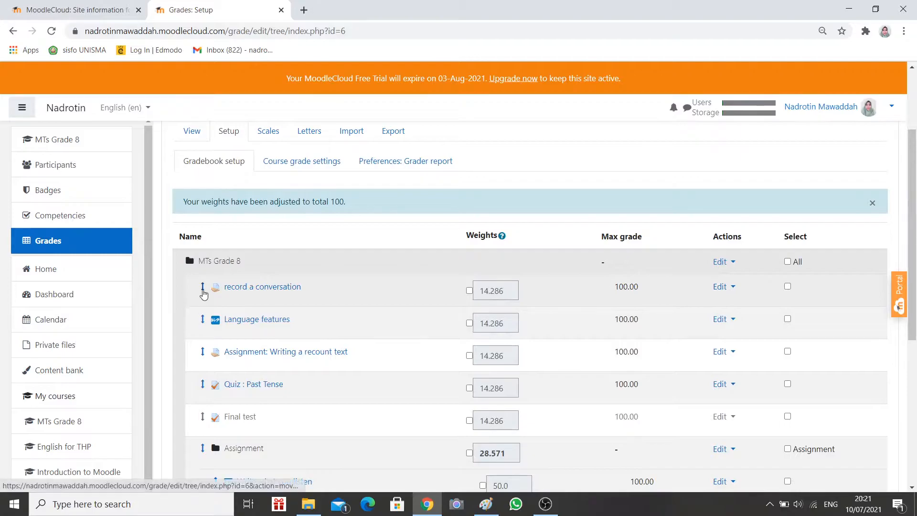
- Move the record a conversation and Language features grade items, in that order, to the end of the Assignment category
click(203, 286)
scroll(320, 357, down, 6)
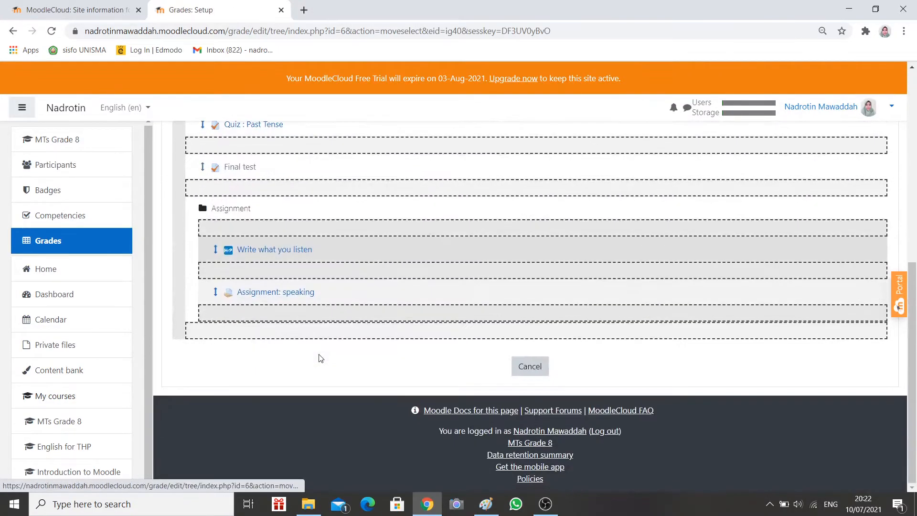
click(218, 313)
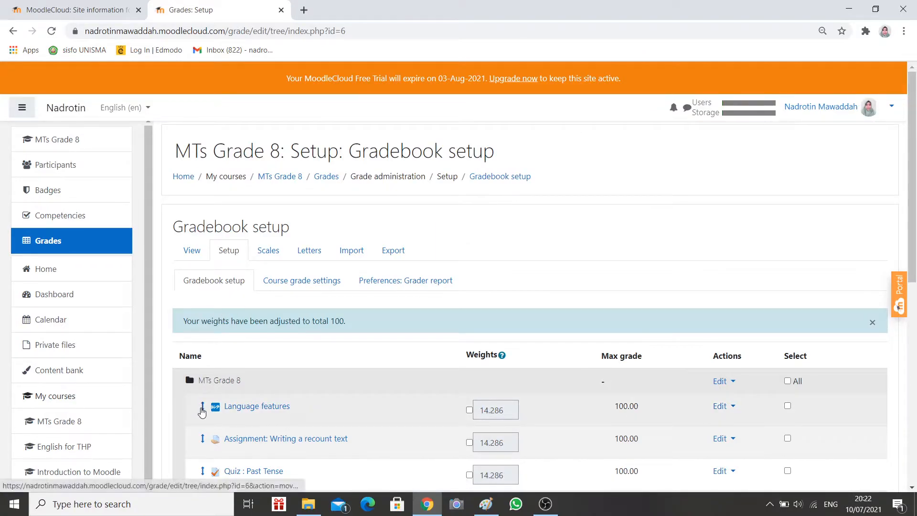
click(200, 406)
scroll(366, 382, down, 5)
scroll(366, 380, down, 2)
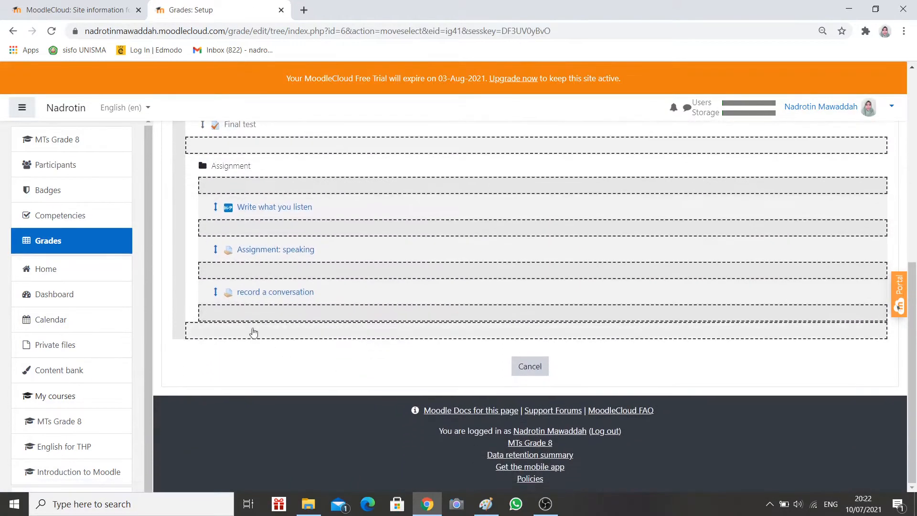
click(241, 319)
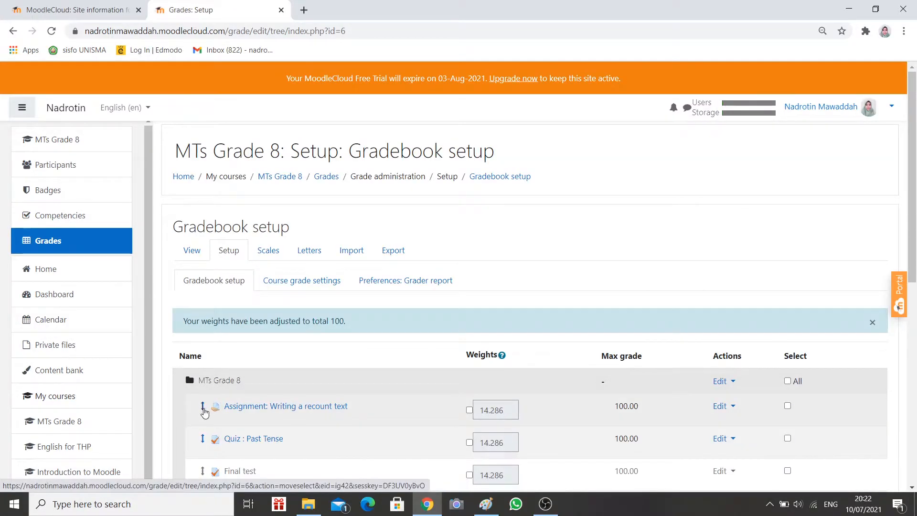
- Move the Assignment: Writing a recount text and Quiz : Past Tense grade items, in that order, to the end of the Assignment category
click(203, 407)
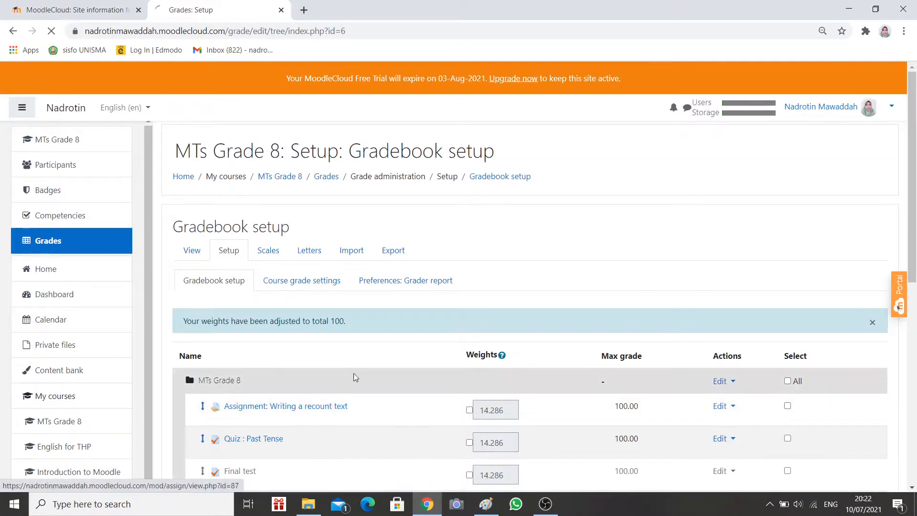
scroll(358, 377, down, 5)
scroll(359, 377, down, 3)
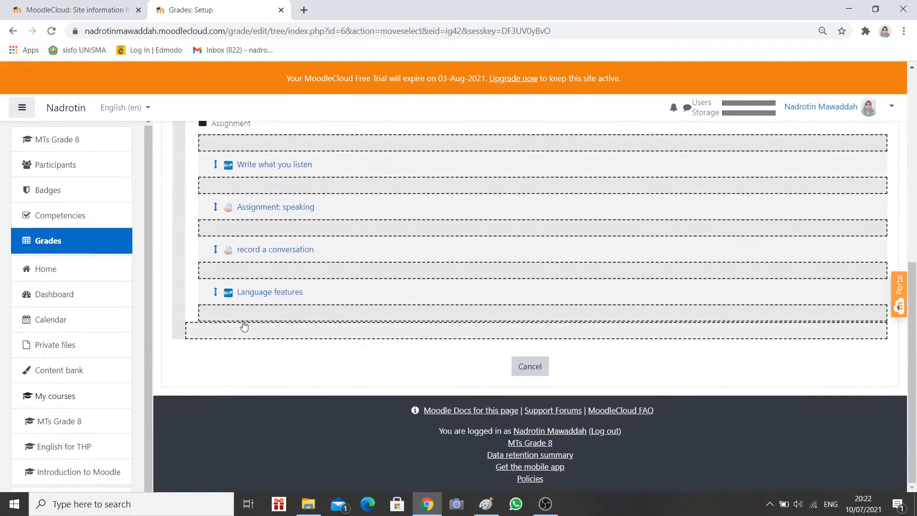
click(242, 316)
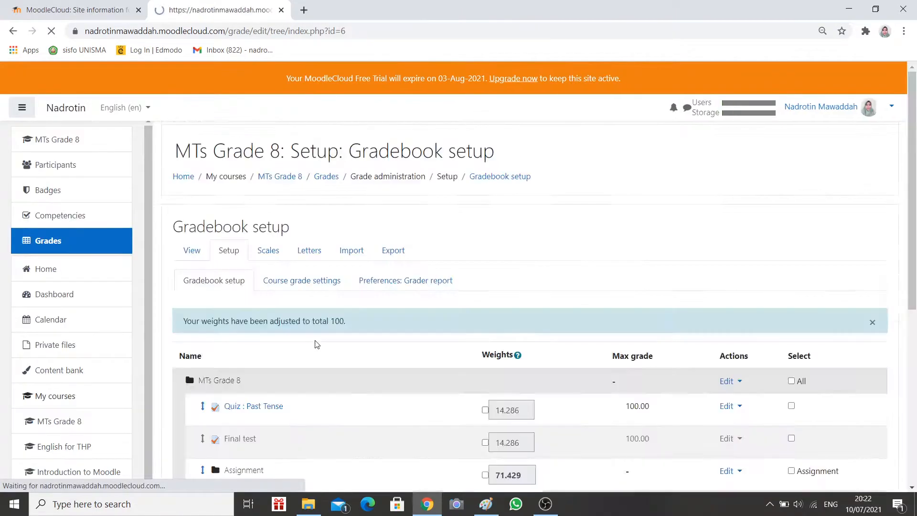
click(203, 407)
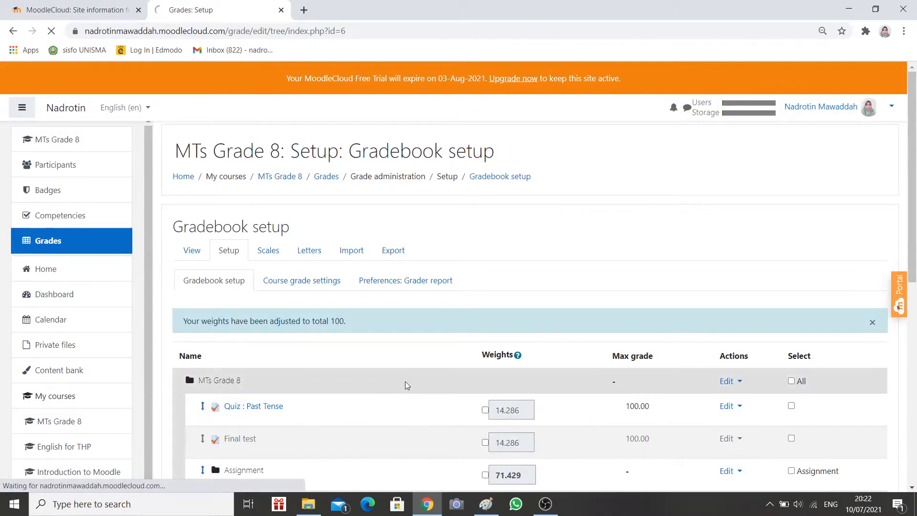
scroll(403, 383, down, 7)
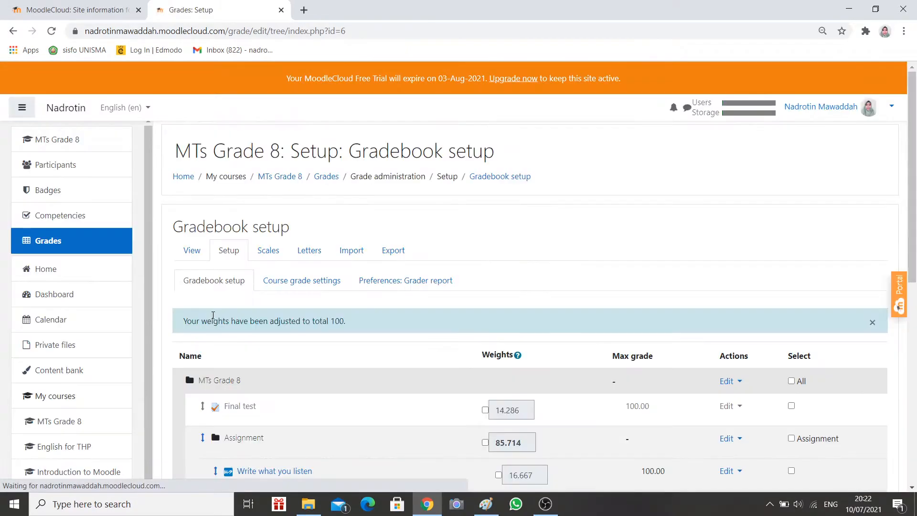
- Move the Write what you listen grade item to the end of the Assignment category, after Quiz : Past Tense
scroll(262, 394, down, 3)
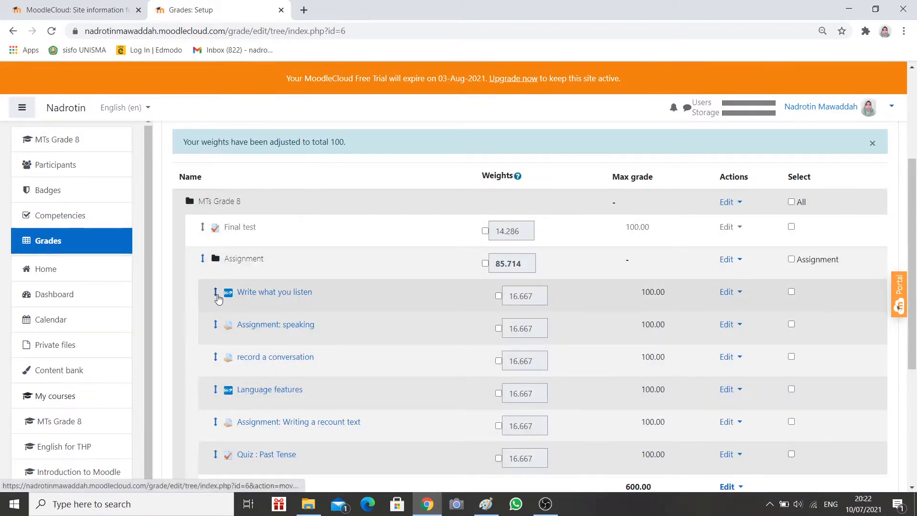
click(216, 292)
scroll(375, 368, down, 9)
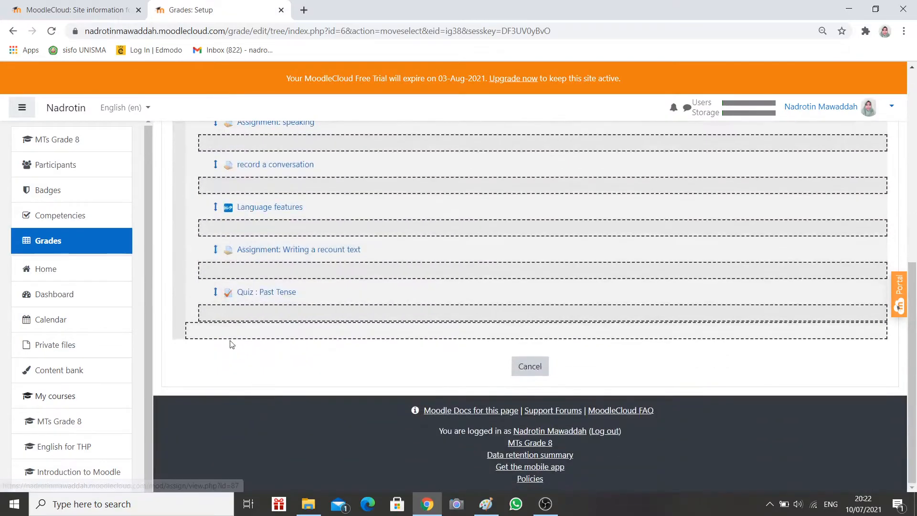
click(223, 320)
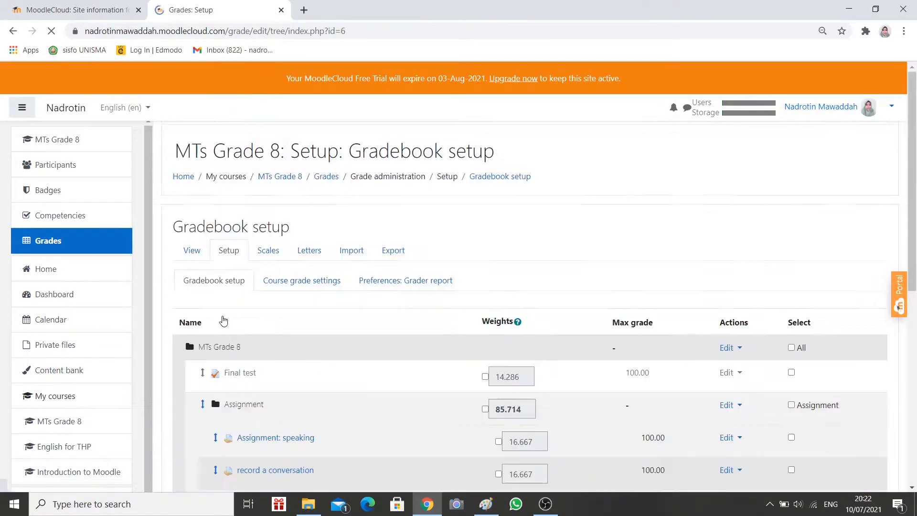
- Move the Final test grade item below the Assignment category, keeping it outside that category at course level
scroll(214, 262, down, 5)
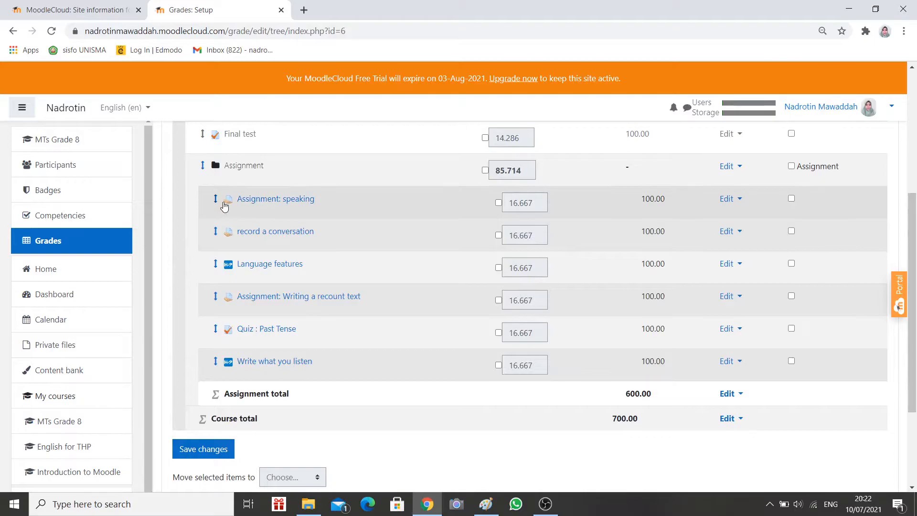
scroll(266, 193, up, 1)
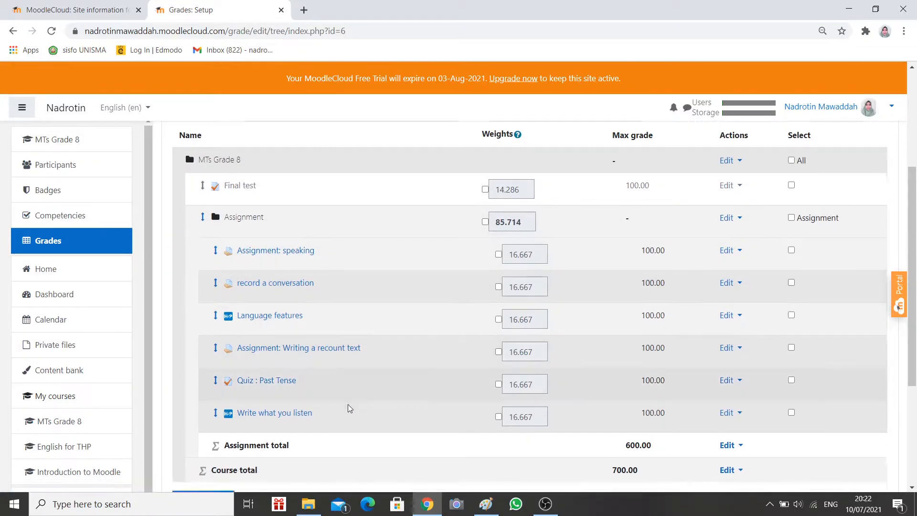
scroll(347, 404, down, 1)
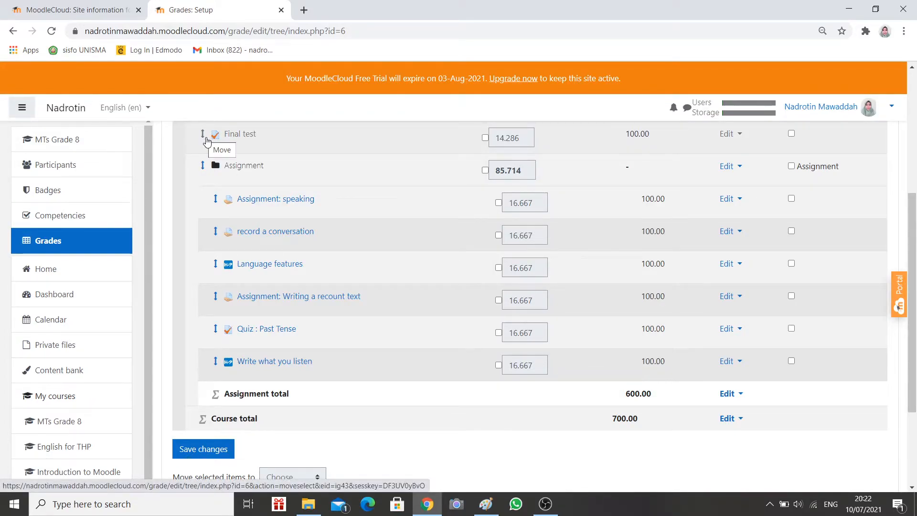
mouse_move(206, 140)
mouse_down()
mouse_move(340, 420)
mouse_move(446, 448)
mouse_move(389, 397)
mouse_move(520, 237)
mouse_move(613, 461)
mouse_up()
scroll(447, 449, up, 1)
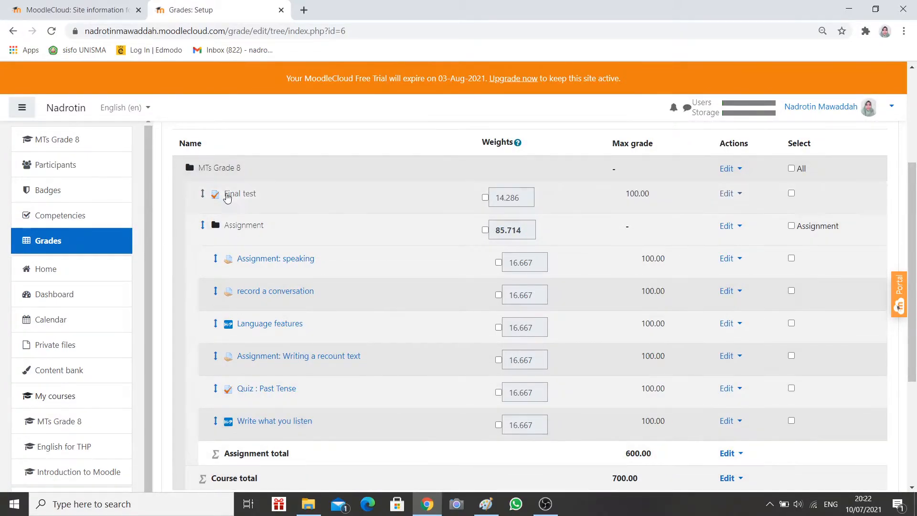
click(204, 196)
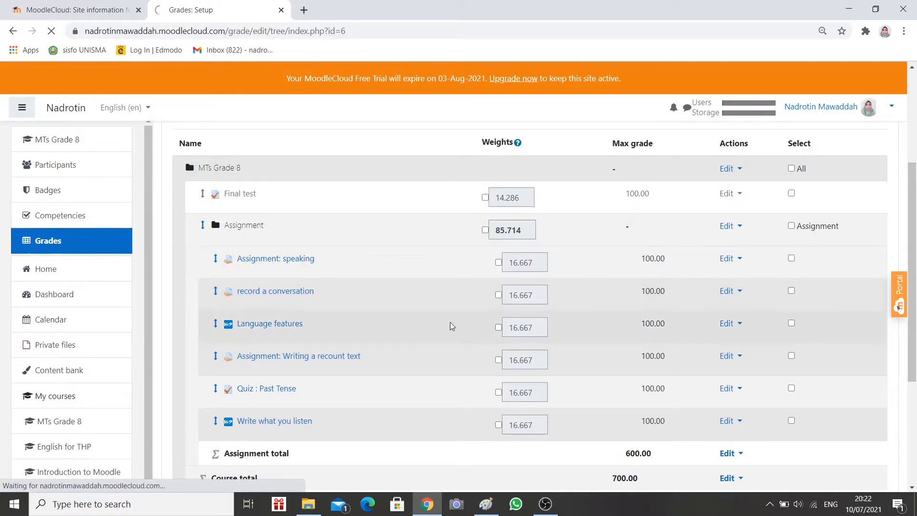
scroll(451, 328, down, 7)
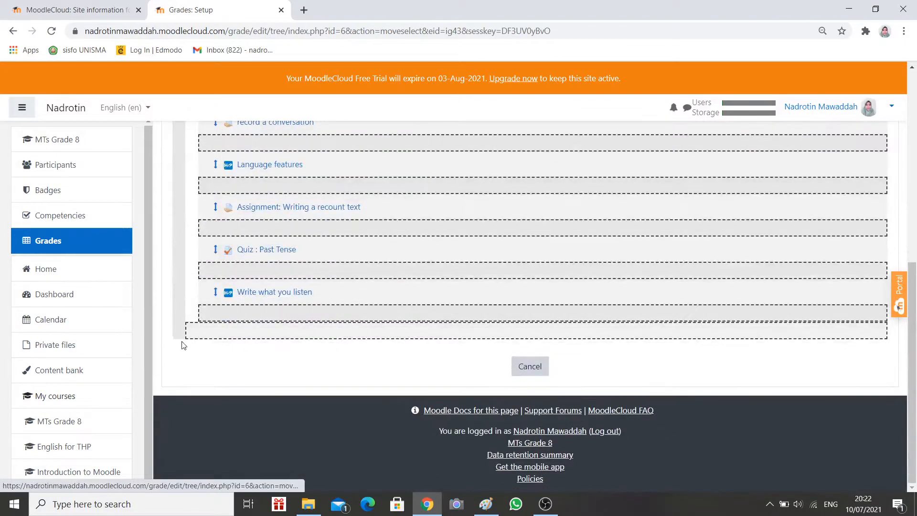
click(208, 339)
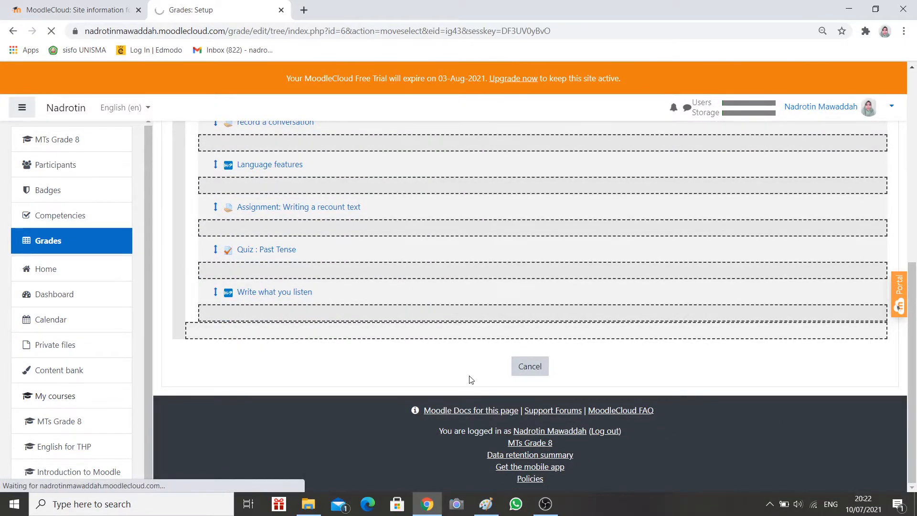
- Add a grade category named Final test with Natural aggregation and save it
scroll(468, 381, down, 5)
scroll(460, 377, up, 2)
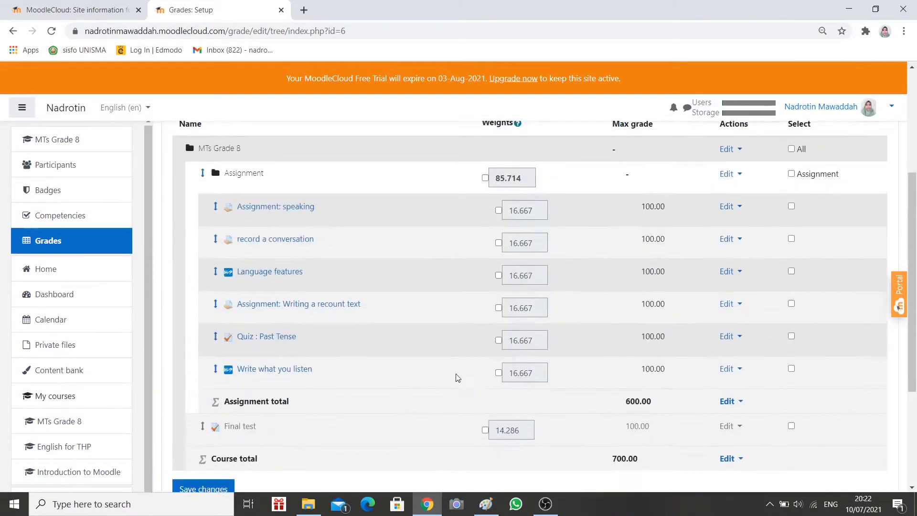
scroll(424, 370, down, 3)
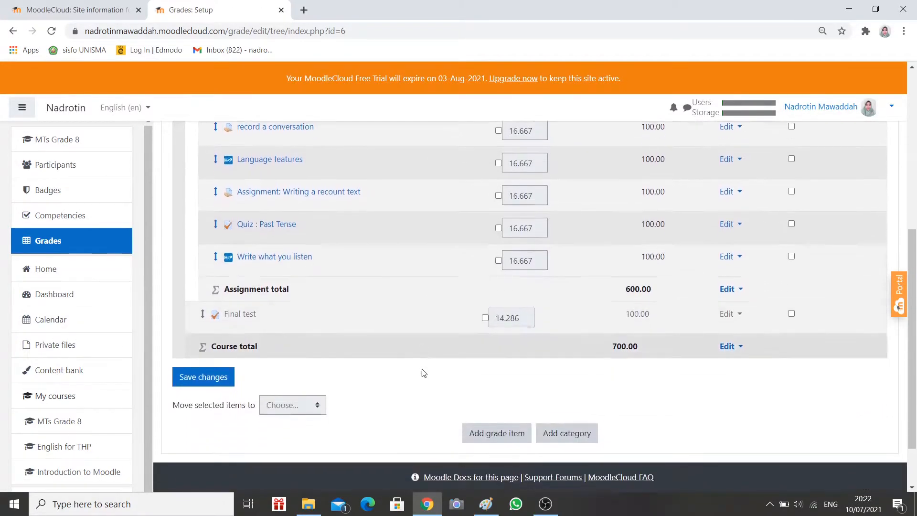
click(572, 435)
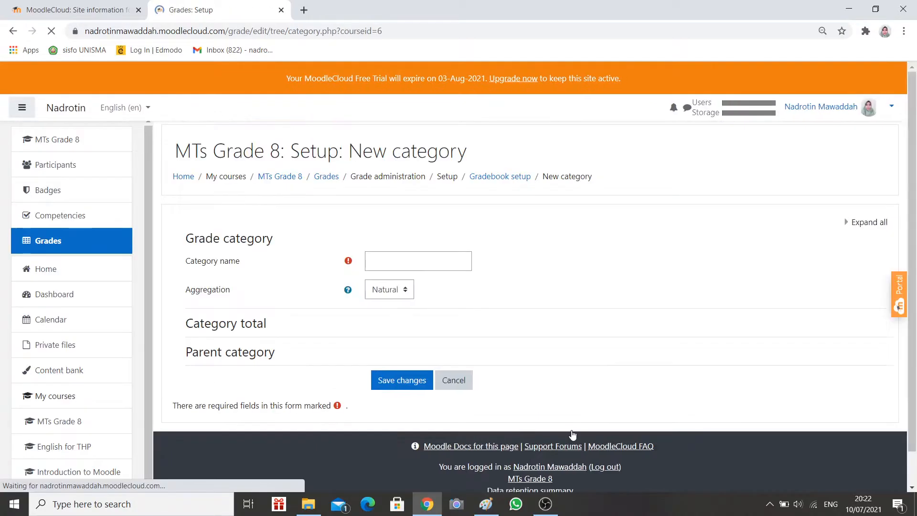
click(407, 261)
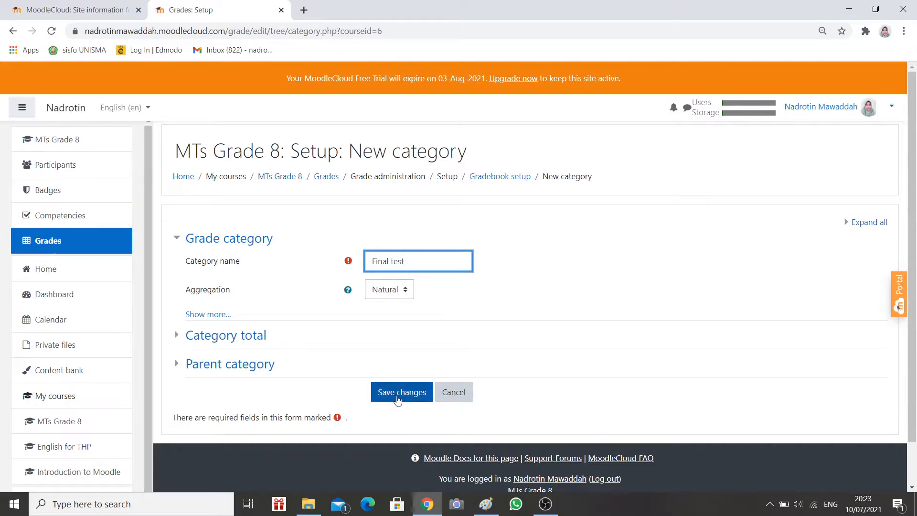
click(398, 398)
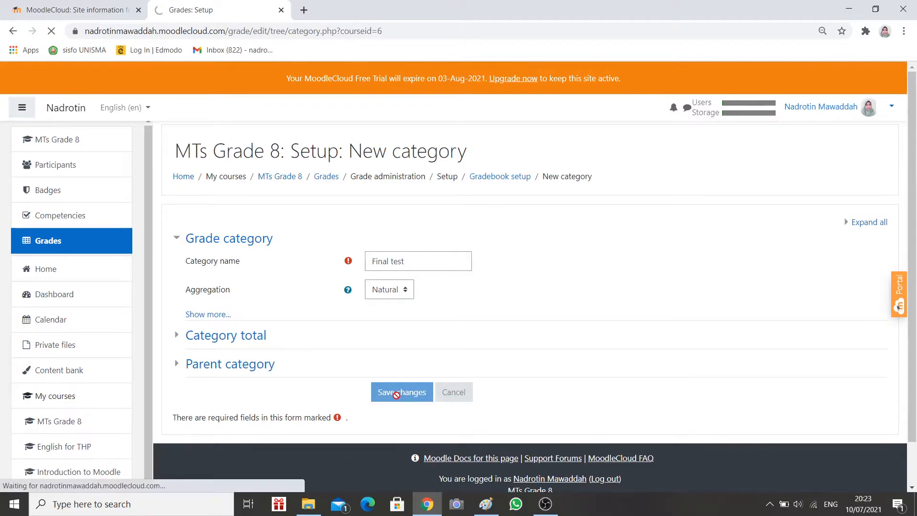
- Move the Final test grade item into the Final test category
scroll(435, 372, down, 9)
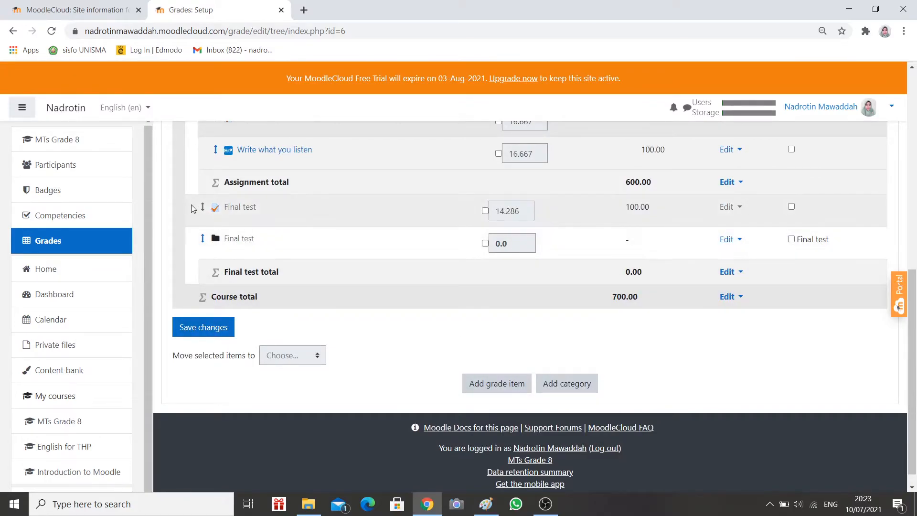
click(202, 207)
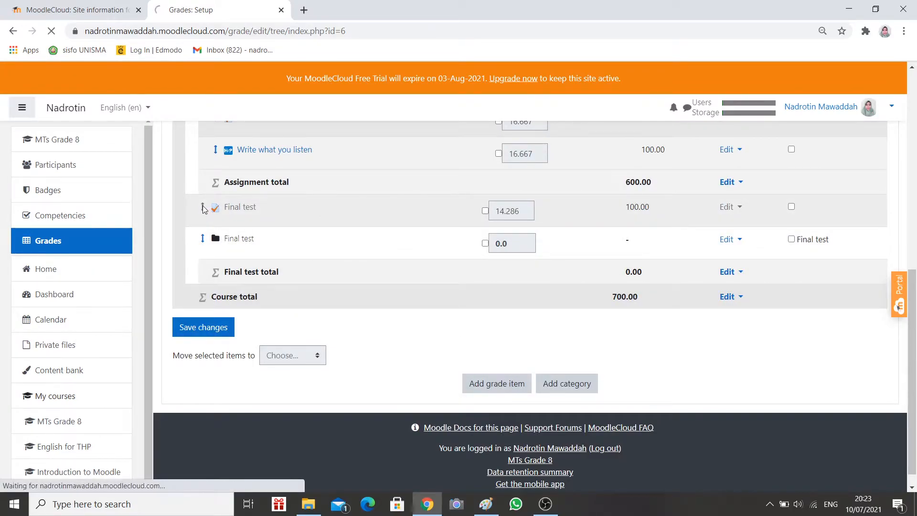
scroll(345, 346, down, 5)
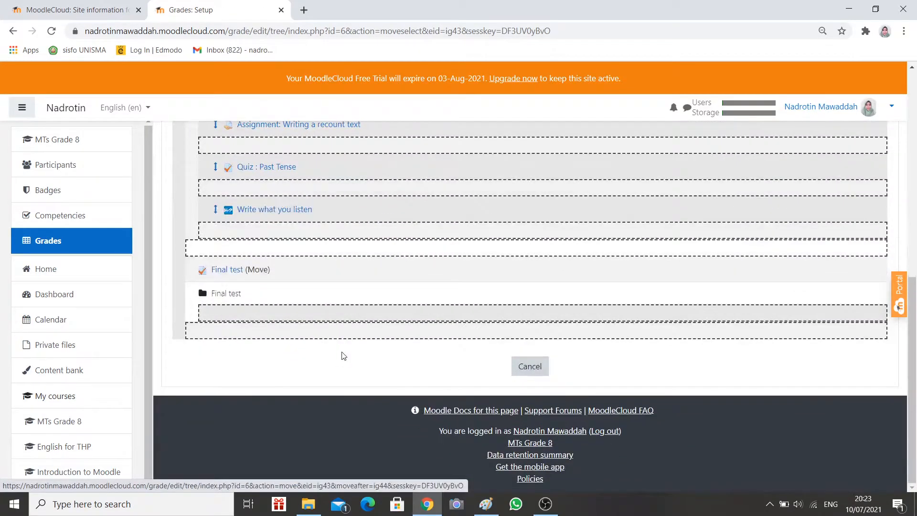
click(241, 315)
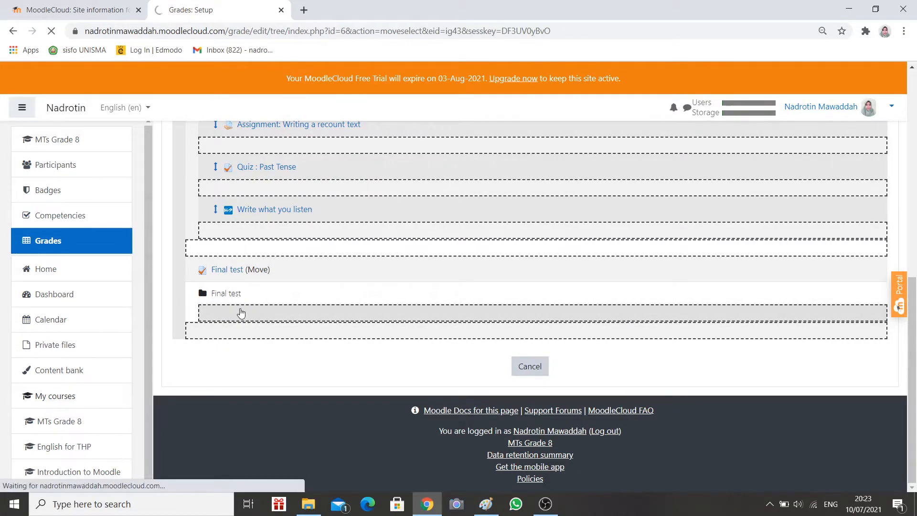
- Add a grade category named Student's activeness with Natural aggregation and save it
scroll(371, 430, down, 8)
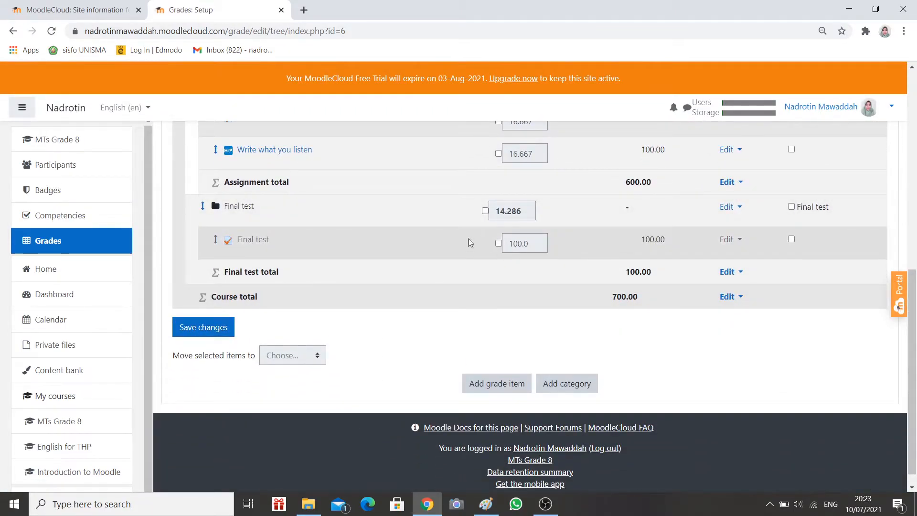
scroll(403, 352, up, 4)
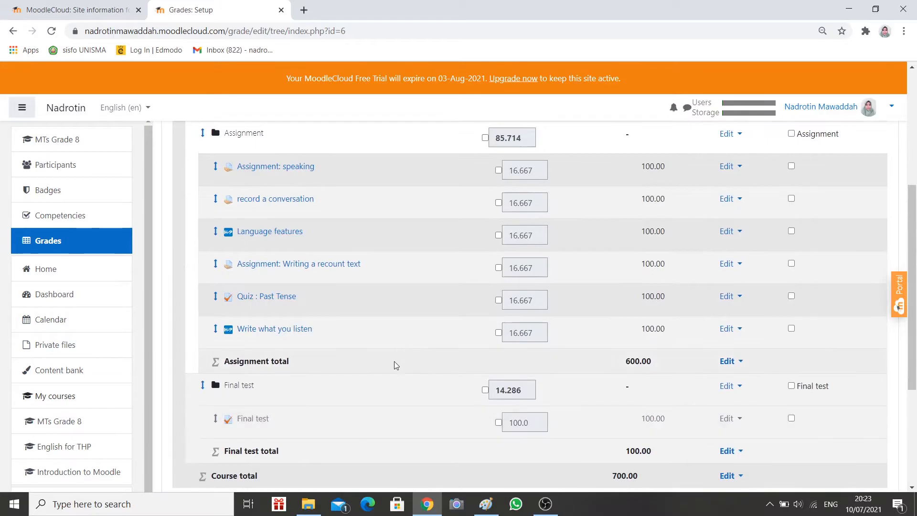
scroll(375, 368, up, 3)
scroll(377, 361, down, 5)
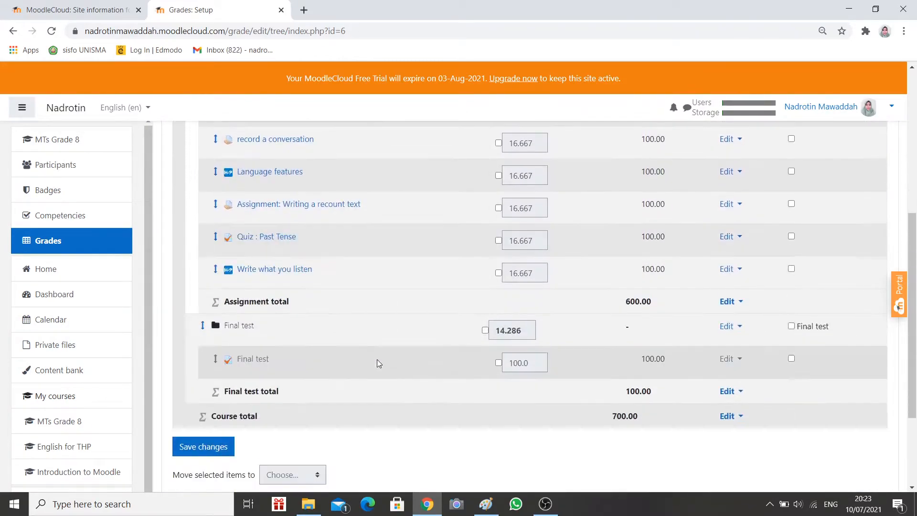
click(563, 444)
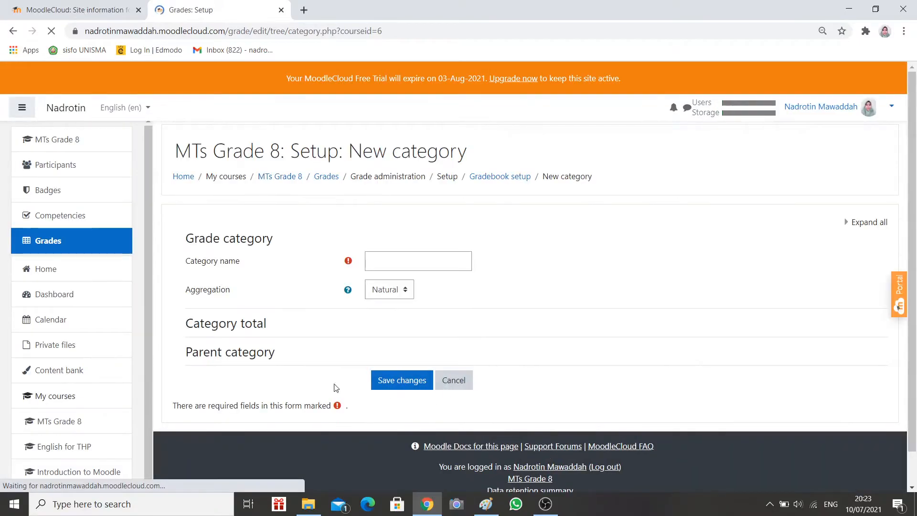
click(411, 261)
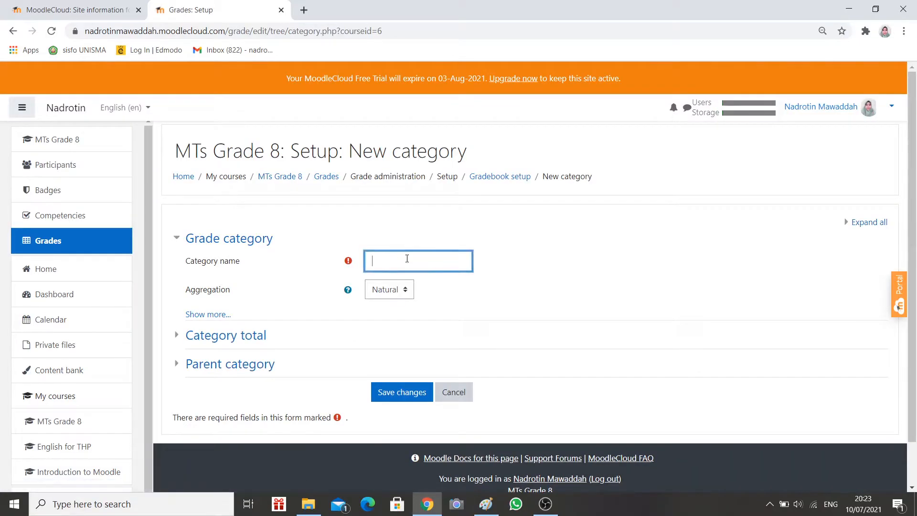
text(Student's activeness)
click(401, 392)
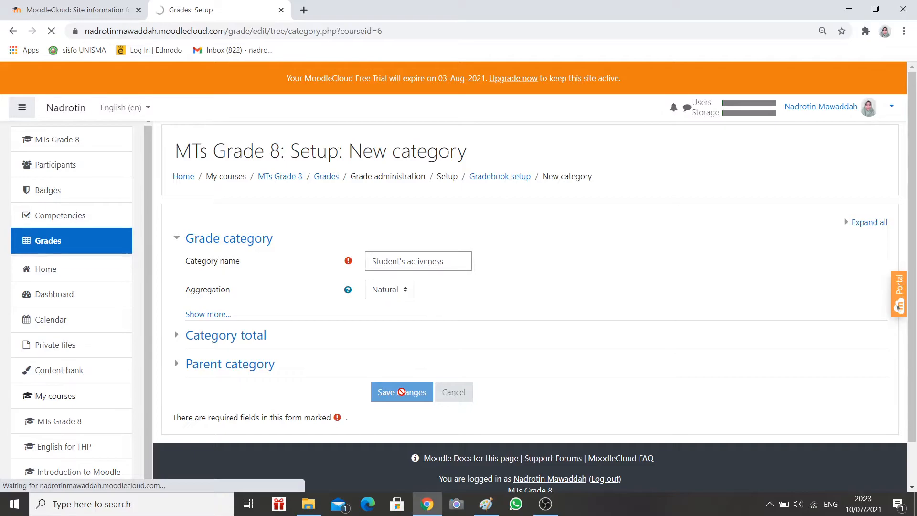
scroll(496, 372, down, 10)
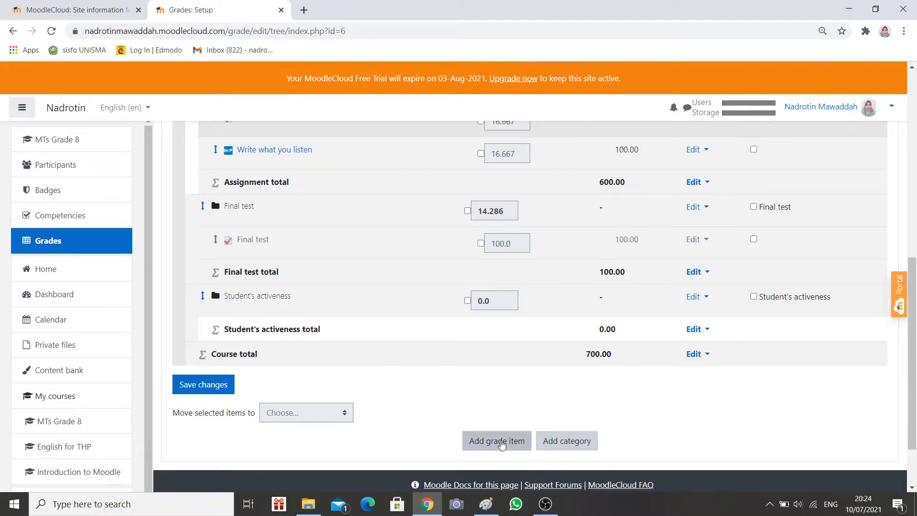
- Add a grade item named student's activeness with a maximum grade of 100 under MTs Grade 8 and save it
click(501, 441)
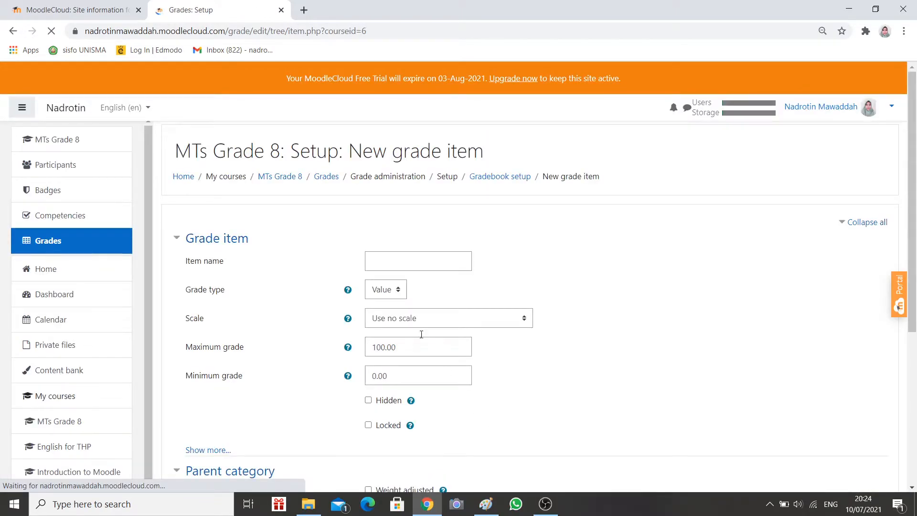
click(398, 261)
text(student's b)
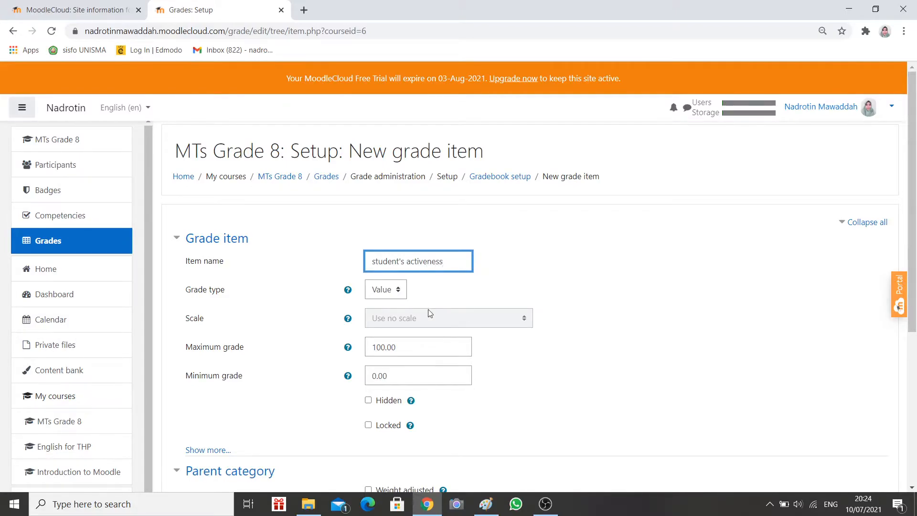
scroll(488, 278, down, 5)
click(391, 357)
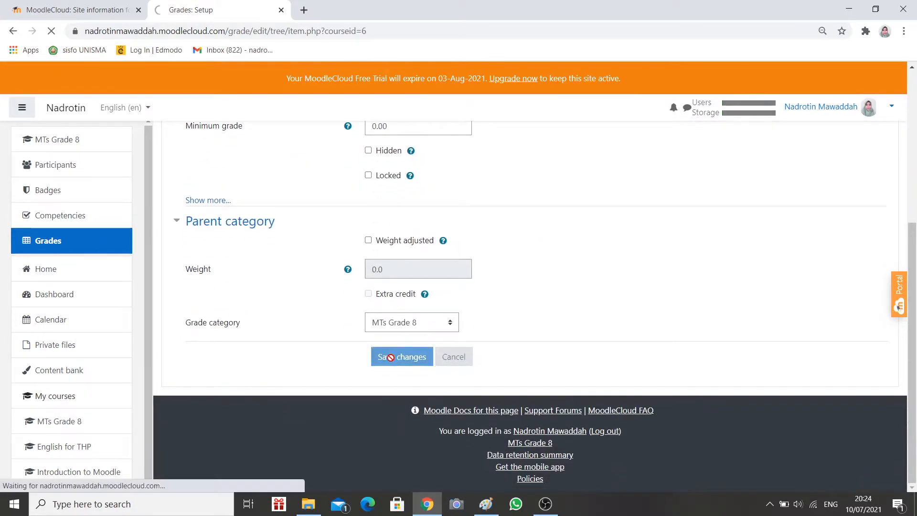
- Move the student's activeness grade item into the Student's activeness category
scroll(597, 355, down, 10)
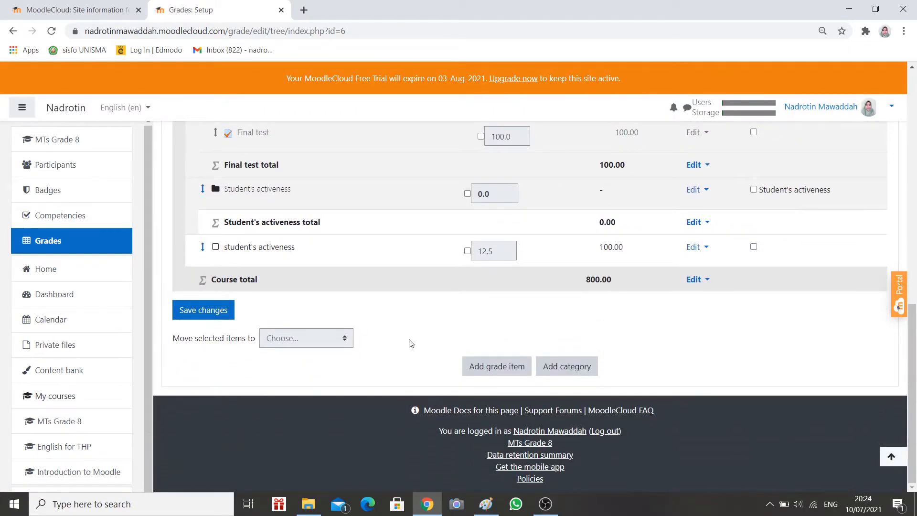
scroll(360, 329, up, 2)
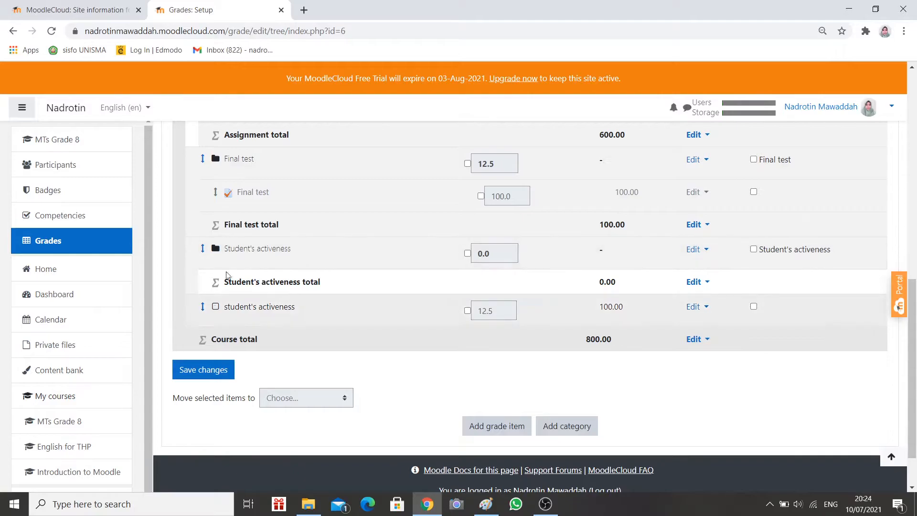
click(202, 311)
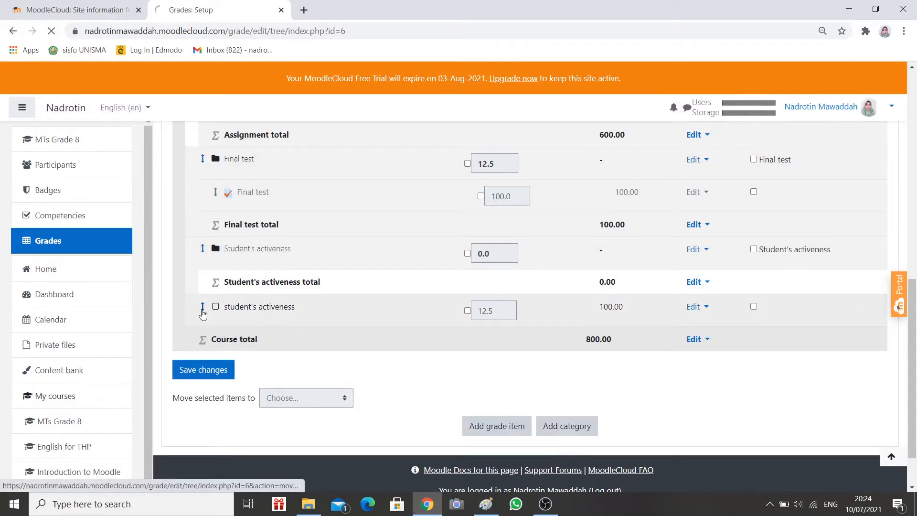
scroll(355, 403, down, 10)
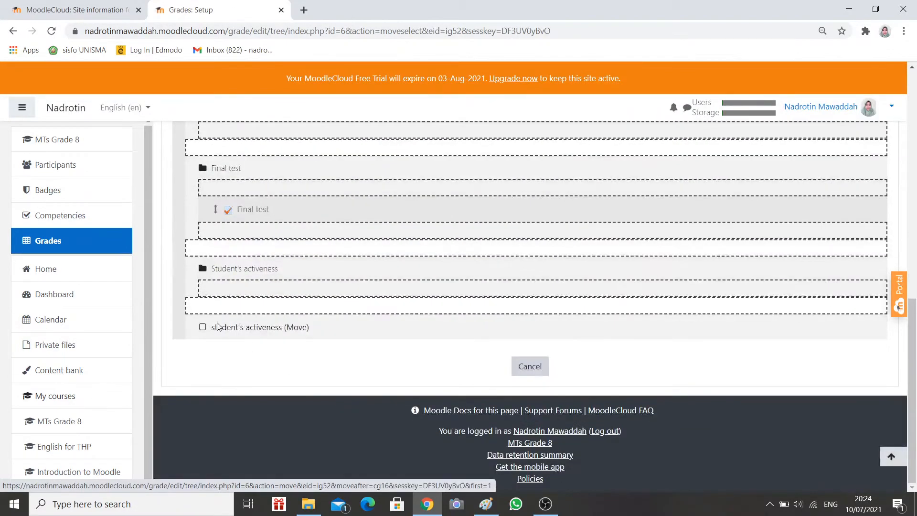
click(320, 321)
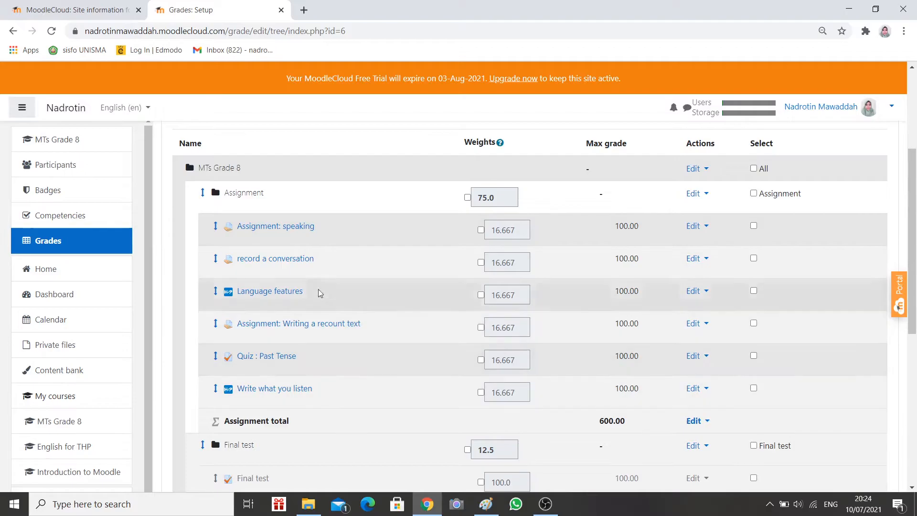
- Enable manual weights for the Assignment, Final test and Student's activeness categories
scroll(306, 311, down, 3)
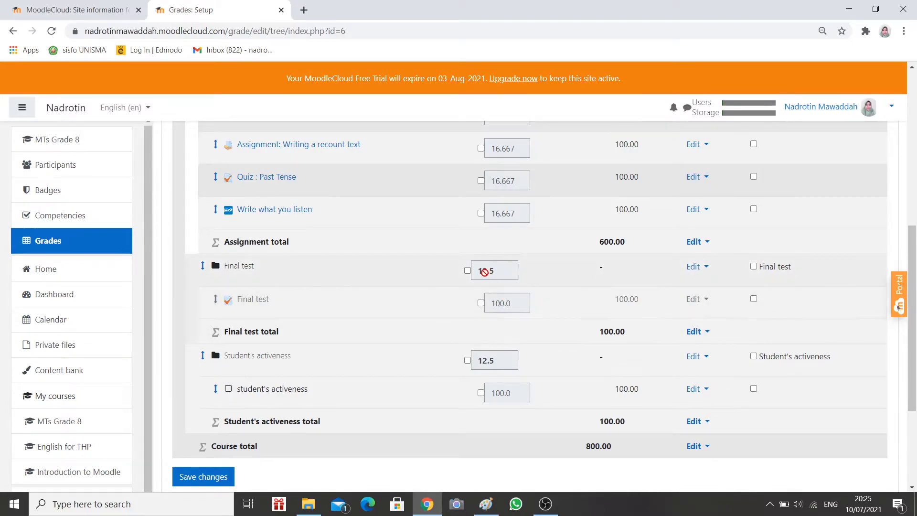
scroll(532, 301, up, 5)
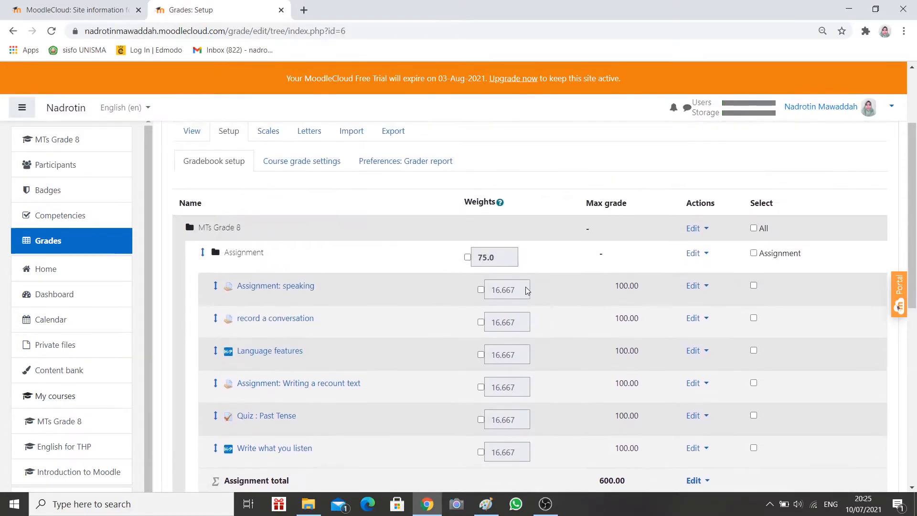
scroll(465, 231, down, 1)
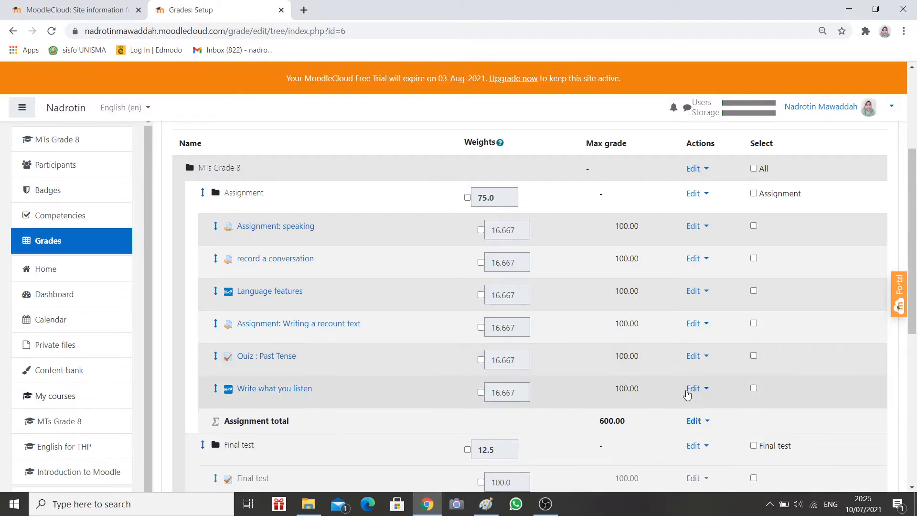
scroll(688, 392, down, 3)
scroll(688, 393, up, 3)
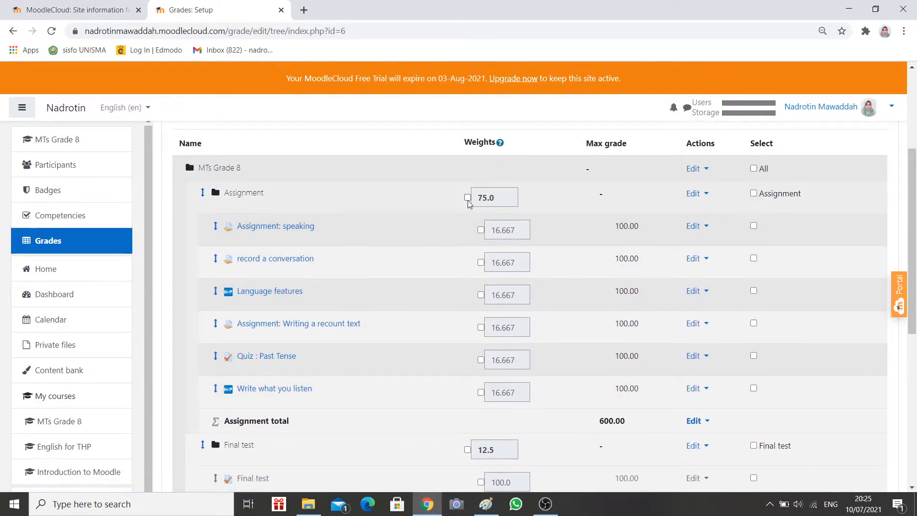
click(468, 198)
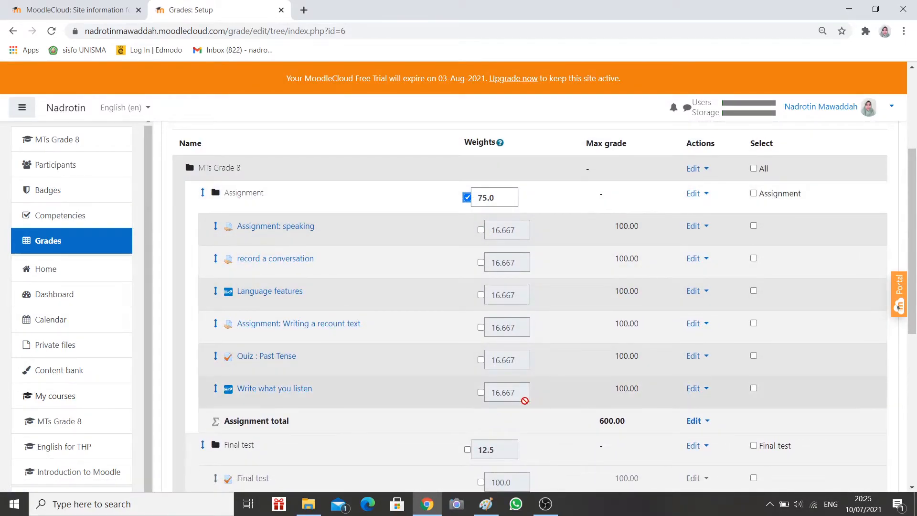
scroll(522, 399, down, 1)
click(467, 390)
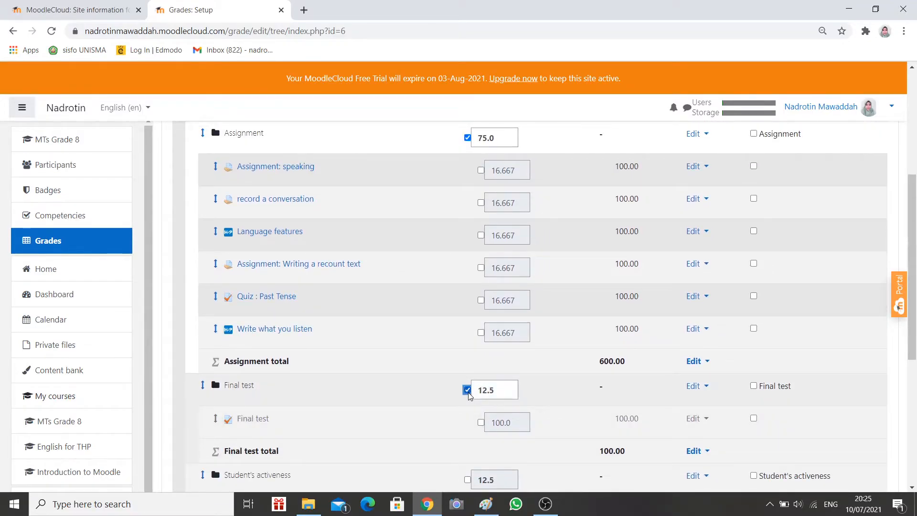
scroll(477, 397, down, 2)
click(467, 361)
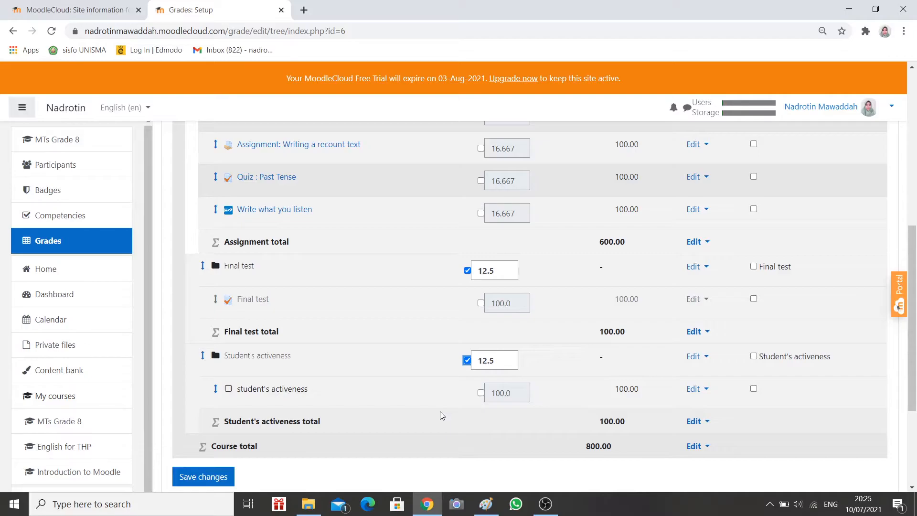
scroll(458, 384, up, 5)
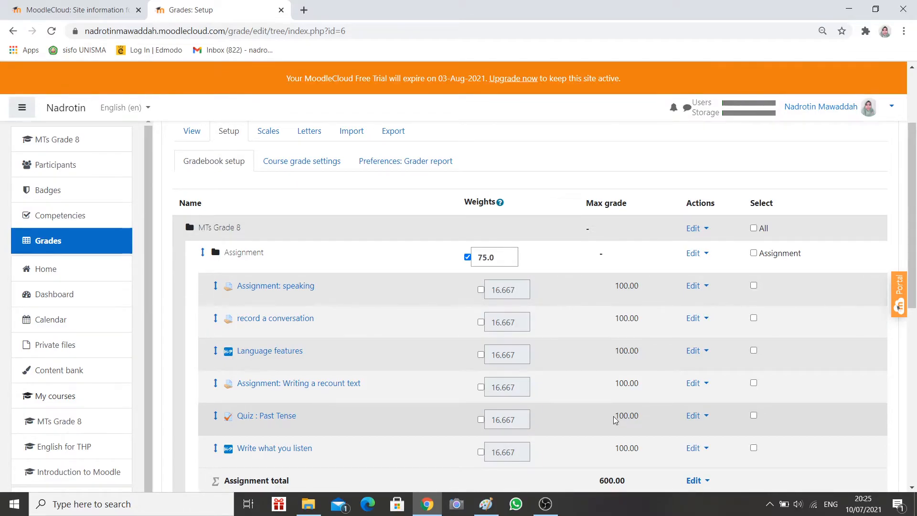
scroll(409, 310, down, 3)
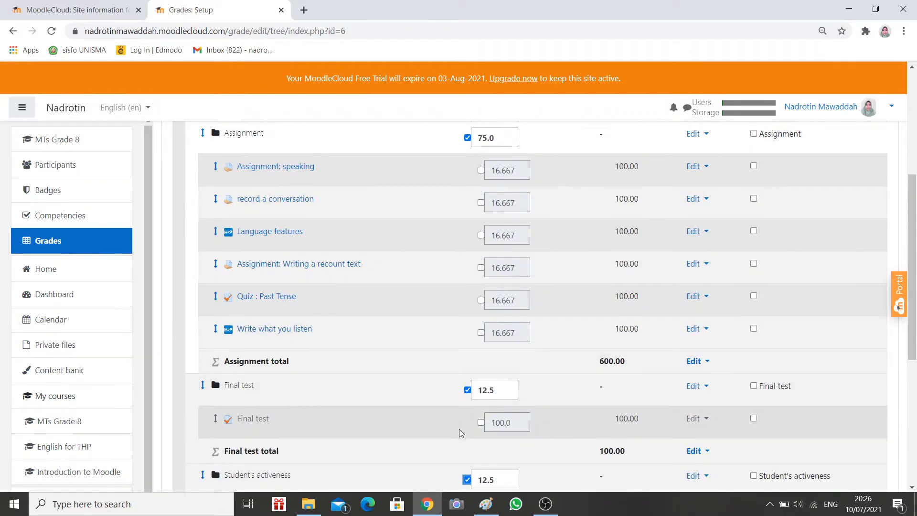
scroll(462, 430, down, 1)
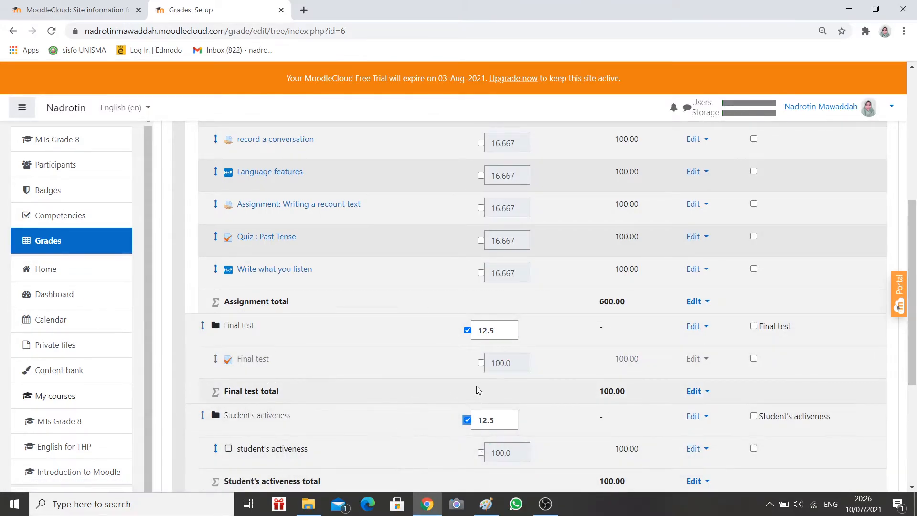
scroll(477, 389, up, 2)
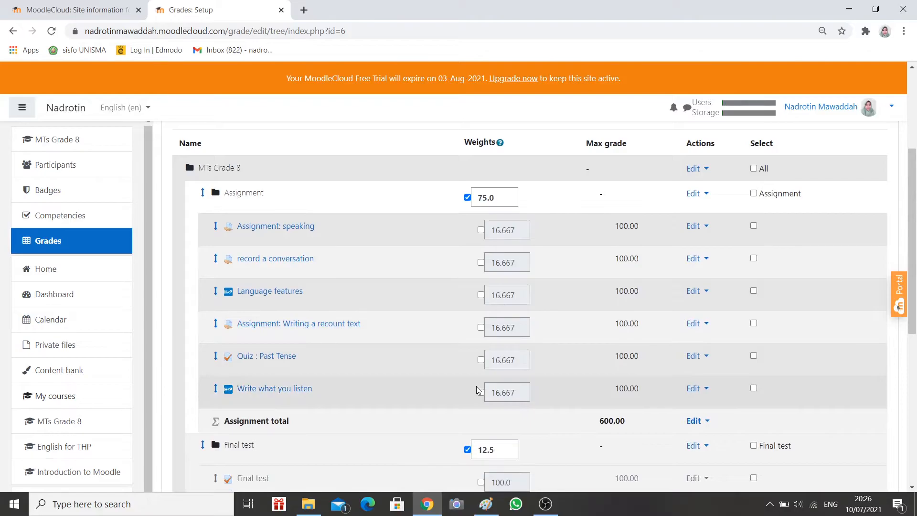
scroll(477, 391, down, 1)
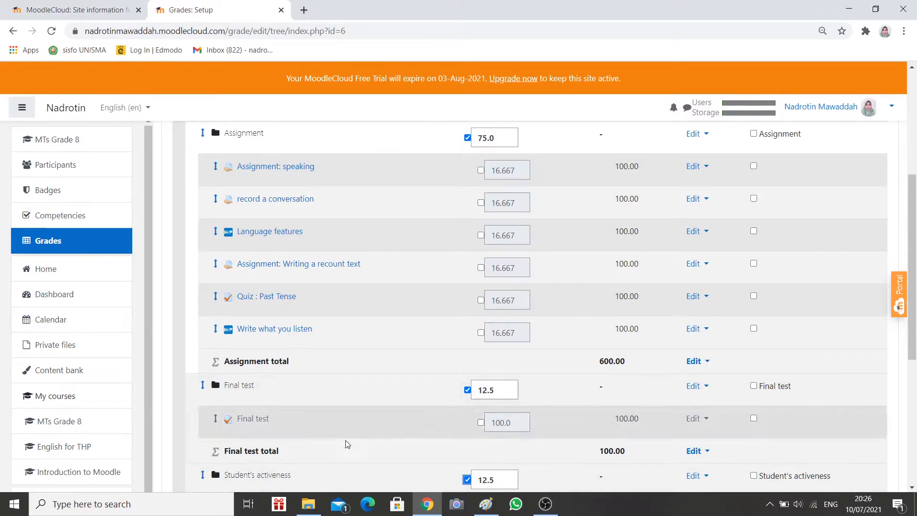
scroll(366, 442, down, 2)
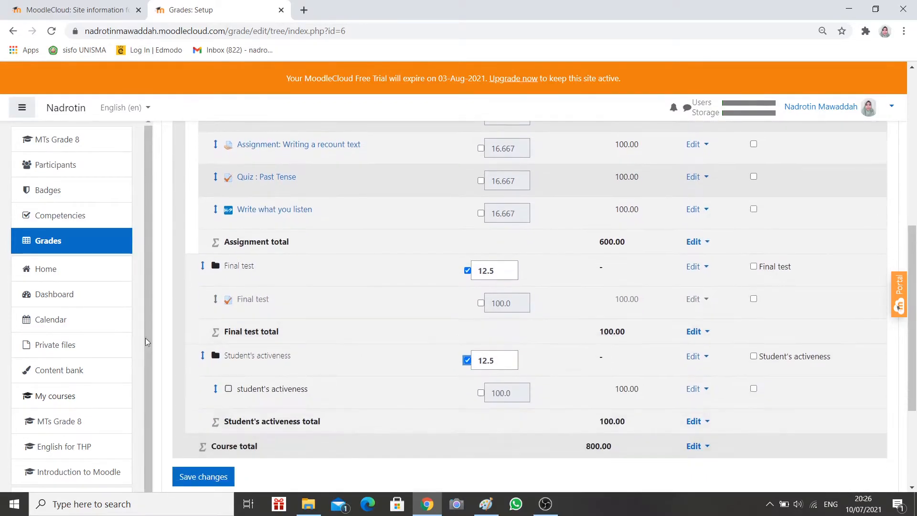
click(202, 268)
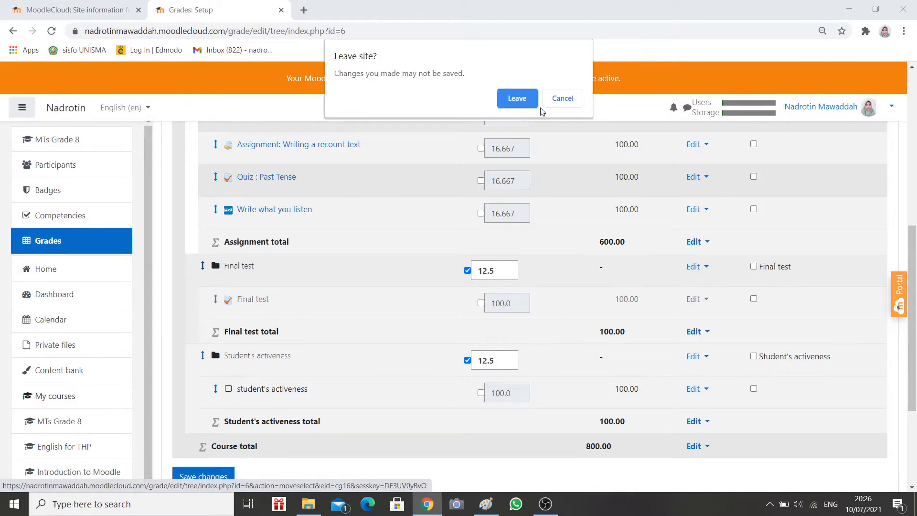
click(563, 98)
click(201, 268)
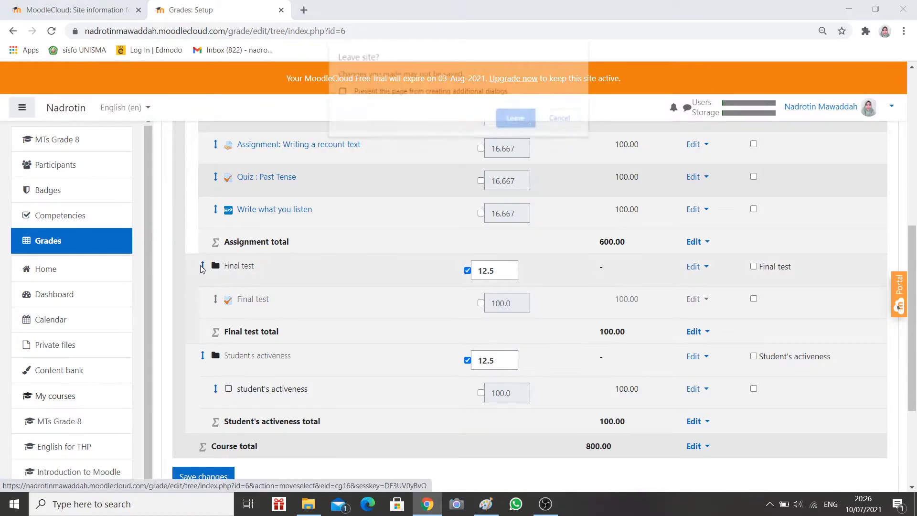
click(567, 123)
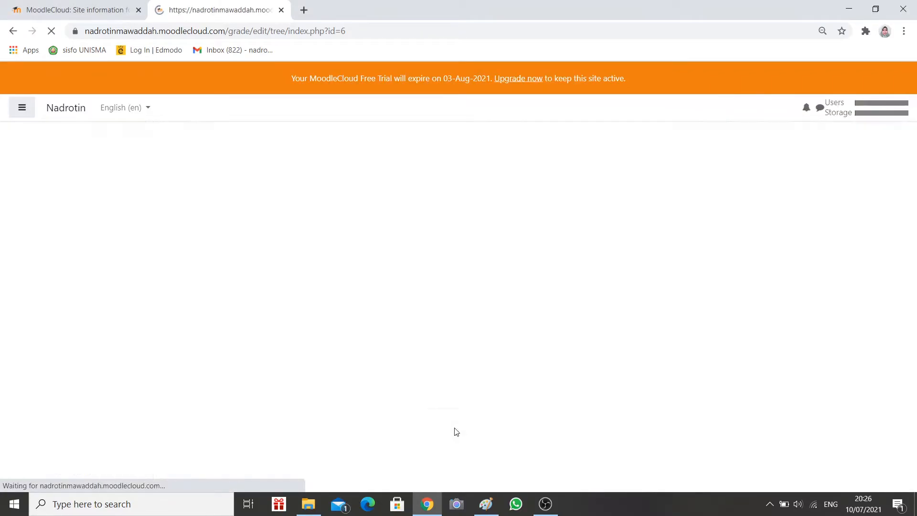
- Save the gradebook weight changes and move the Final test category below the Student's activeness category at course level
scroll(456, 431, down, 4)
scroll(456, 431, down, 2)
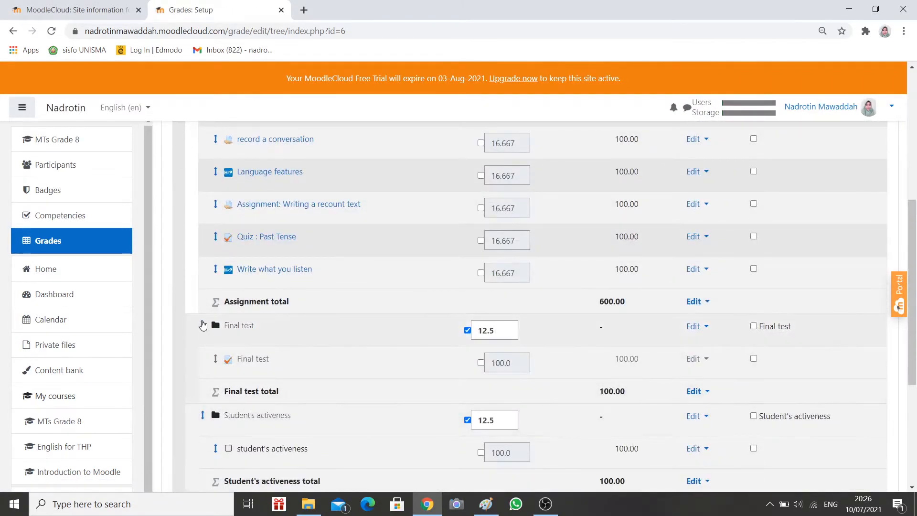
click(204, 328)
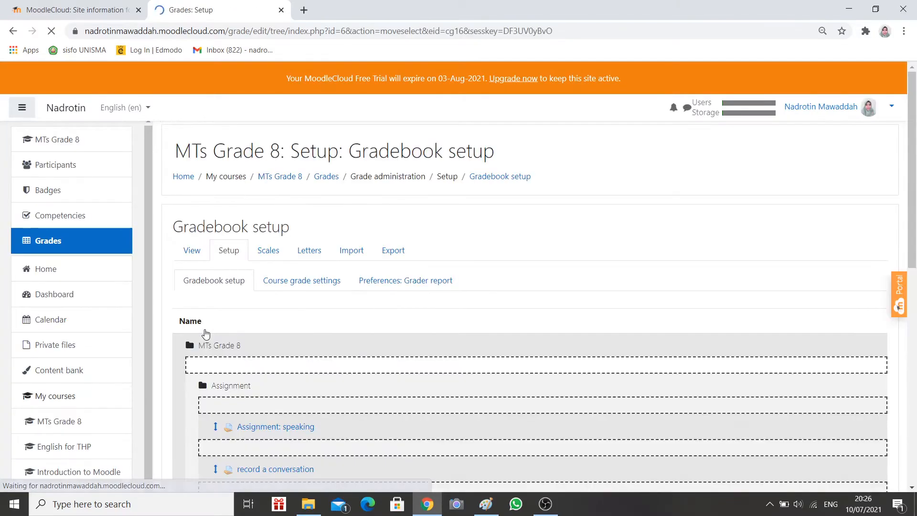
scroll(312, 374, down, 5)
scroll(311, 373, down, 5)
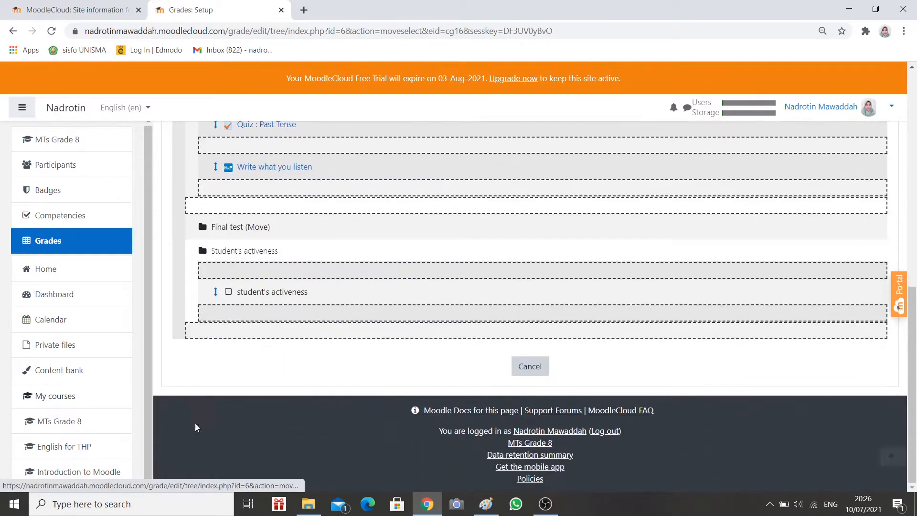
click(198, 338)
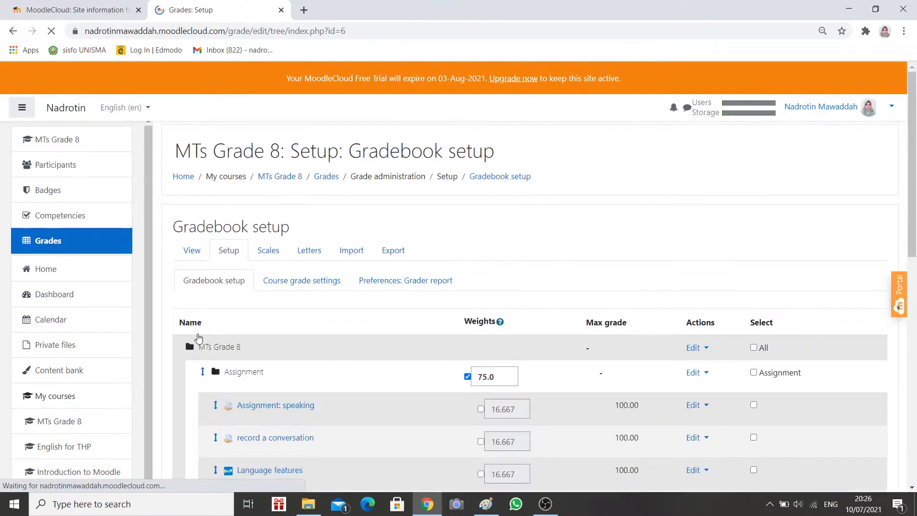
- Set the Final test category's weight to 40
scroll(310, 403, down, 5)
scroll(310, 403, down, 3)
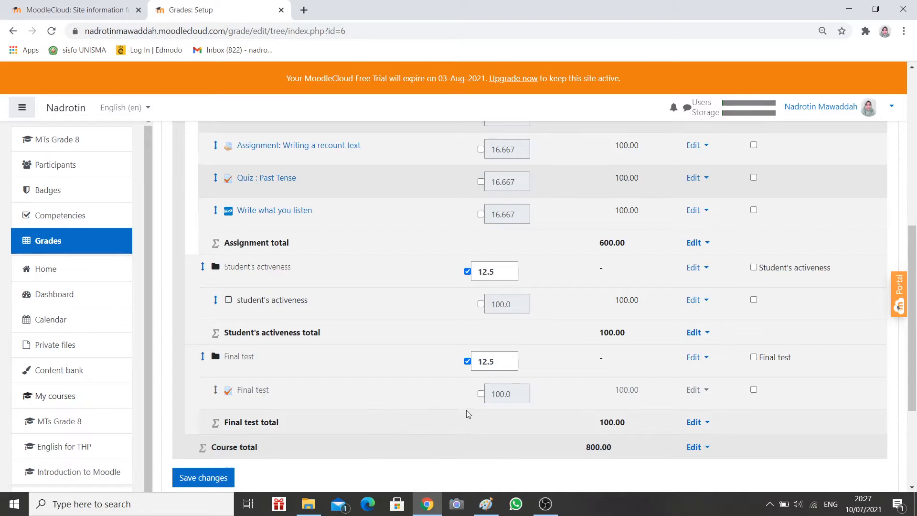
scroll(467, 414, up, 5)
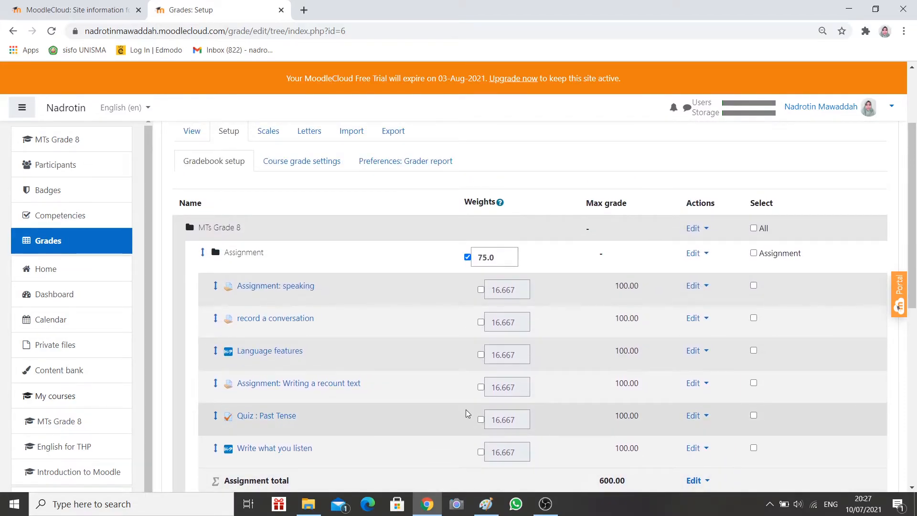
scroll(467, 411, down, 2)
scroll(463, 413, up, 1)
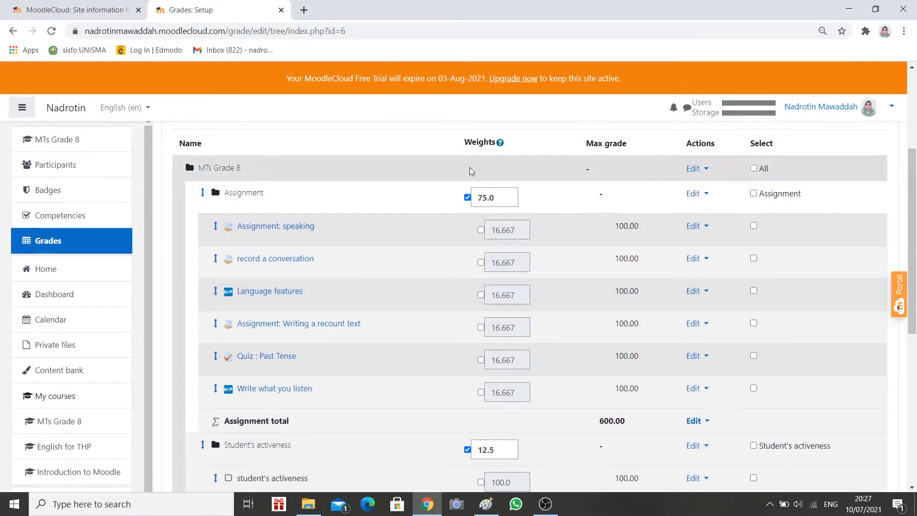
double_click(510, 197)
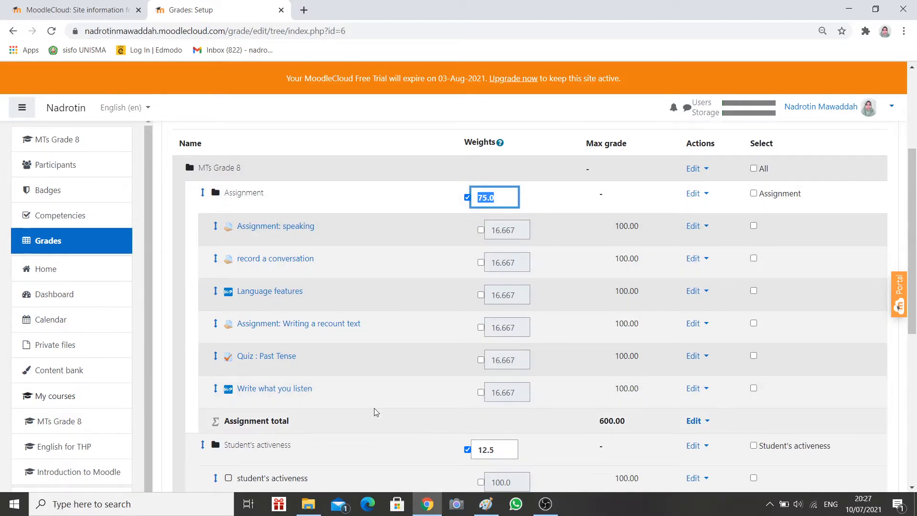
scroll(374, 408, down, 1)
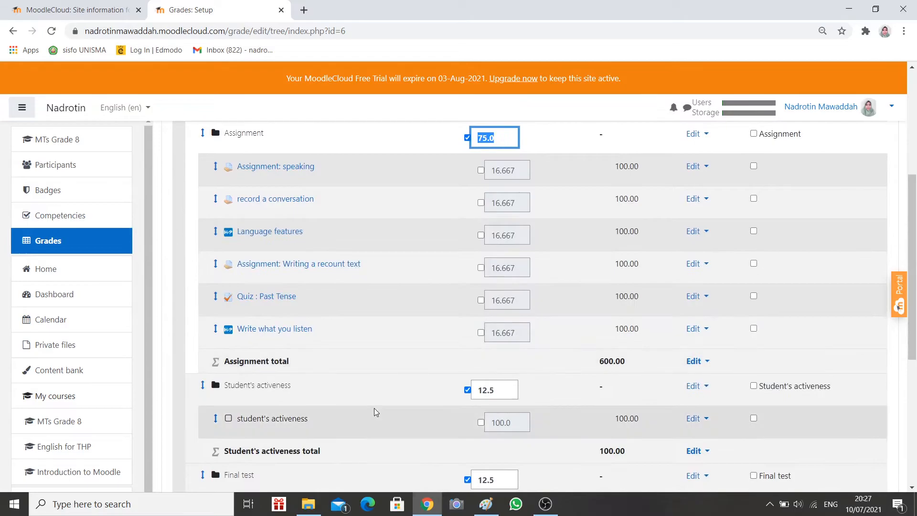
scroll(375, 411, down, 1)
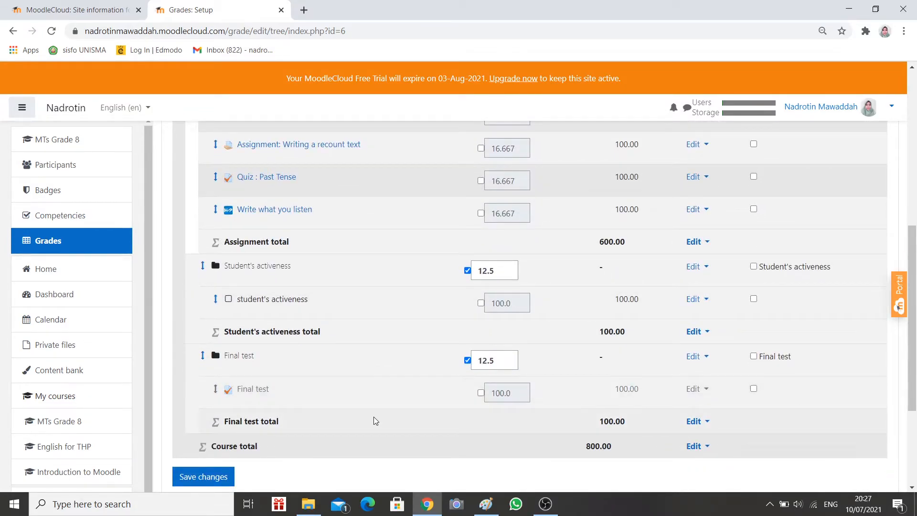
double_click(510, 364)
text(40)
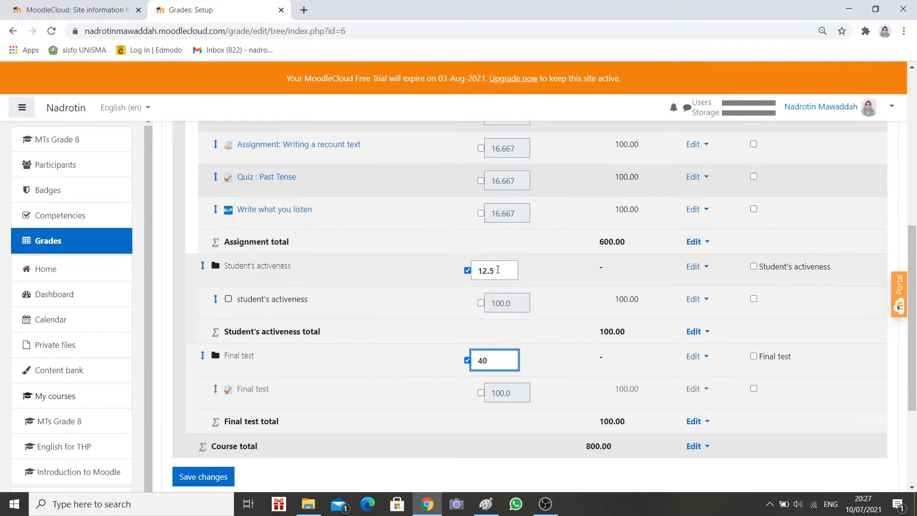
- Set the Student's activeness category's weight to 20 and the Assignment category's weight to 40
double_click(472, 274)
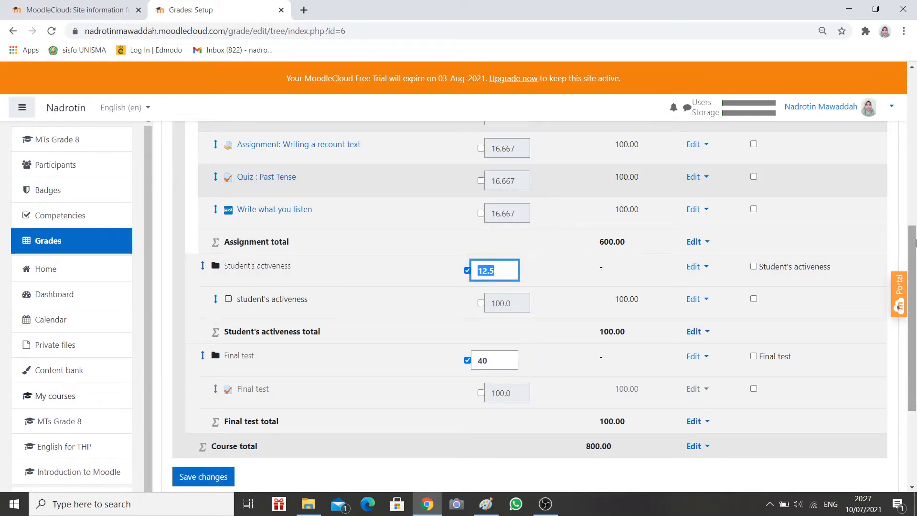
text(20)
scroll(313, 202, up, 4)
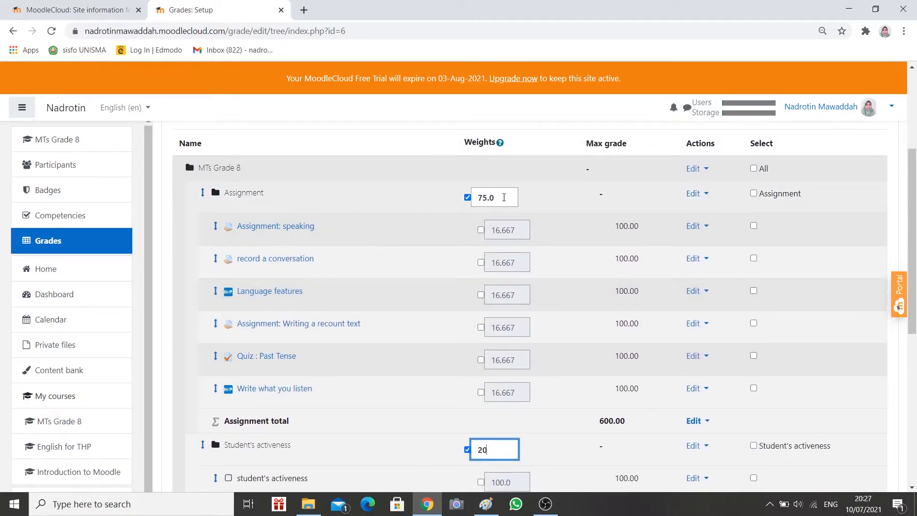
double_click(502, 198)
text(40)
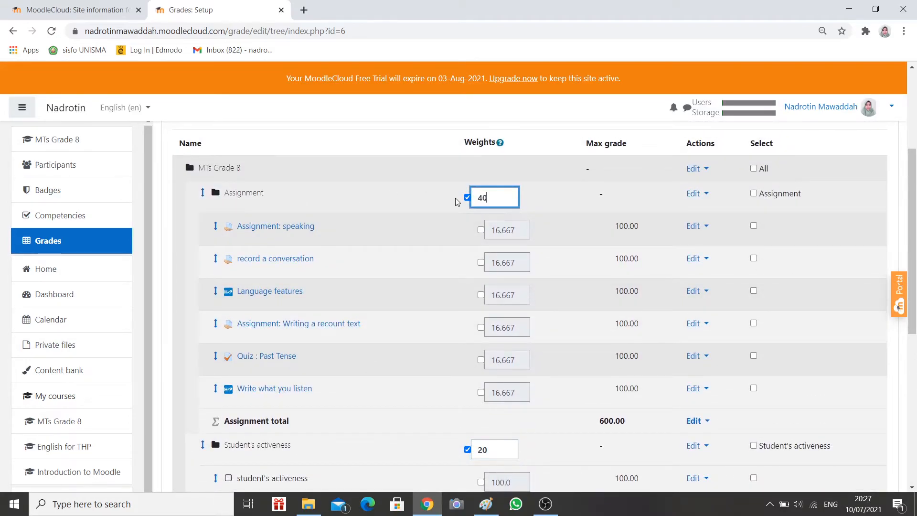
- Set the Student's activeness category's weight to 25 and the Assignment category's weight to 35
scroll(486, 392, down, 3)
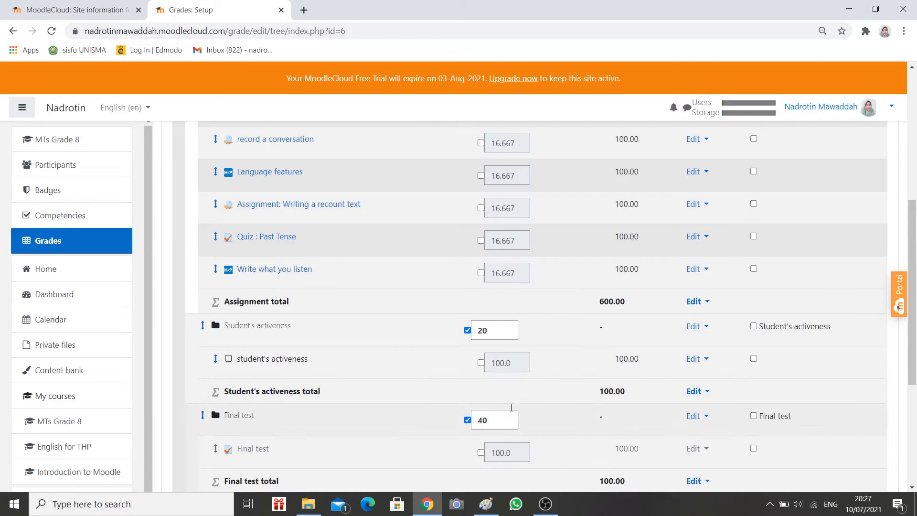
scroll(501, 401, up, 2)
double_click(497, 389)
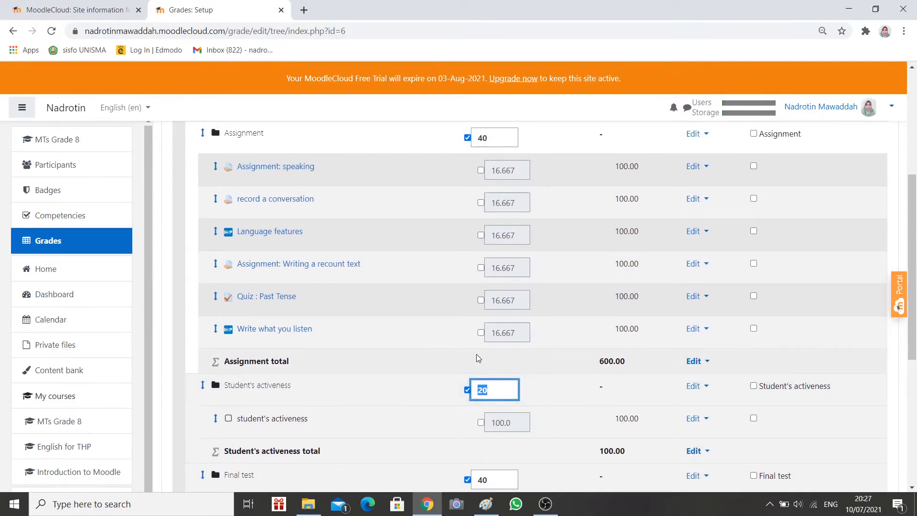
double_click(483, 138)
text(35)
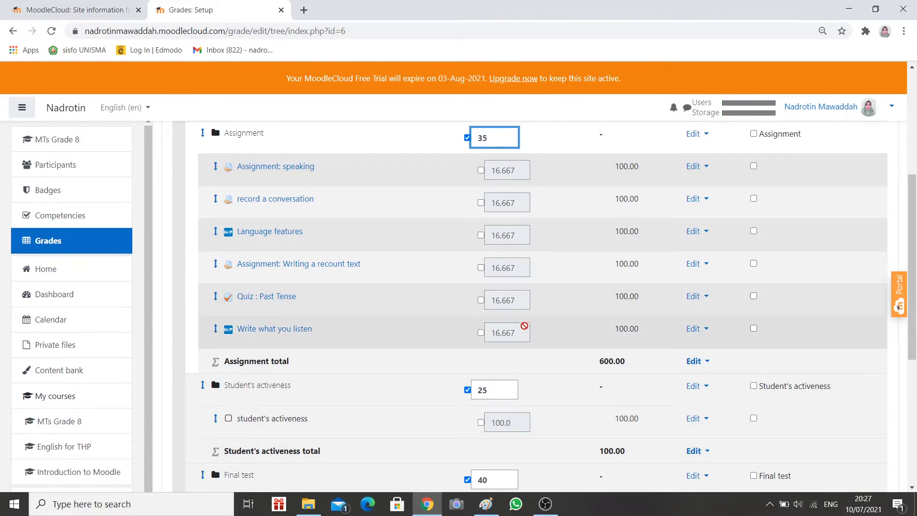
scroll(422, 382, down, 2)
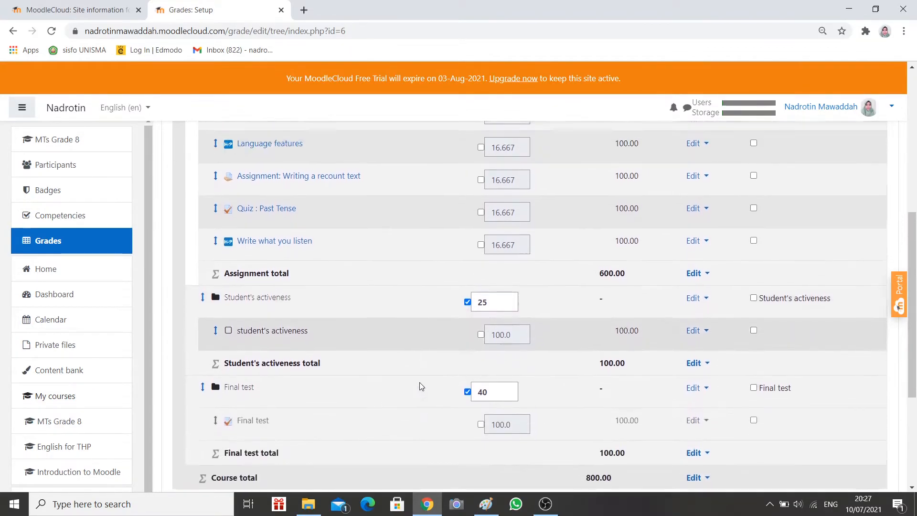
scroll(423, 383, up, 1)
scroll(386, 436, down, 2)
text(35)
scroll(386, 430, down, 2)
scroll(520, 354, up, 2)
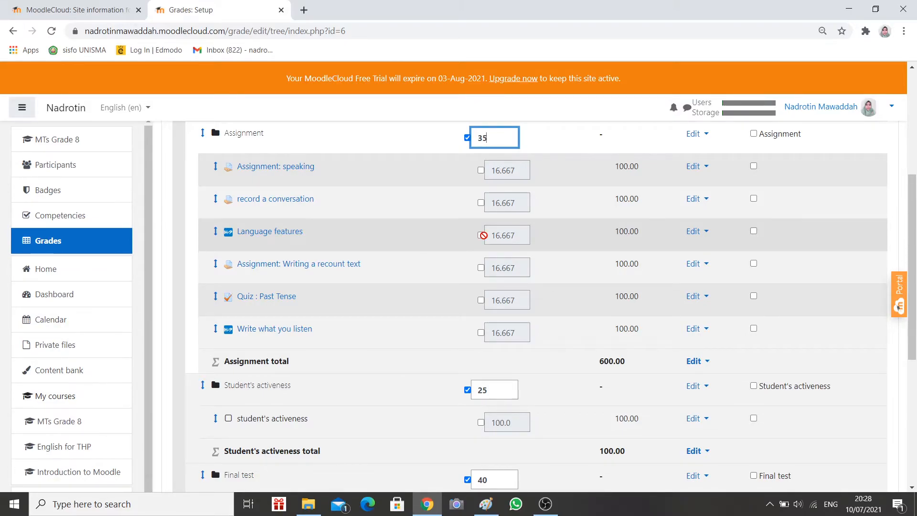
- Override the weight of the Language features item with 0 and save the gradebook changes
click(480, 235)
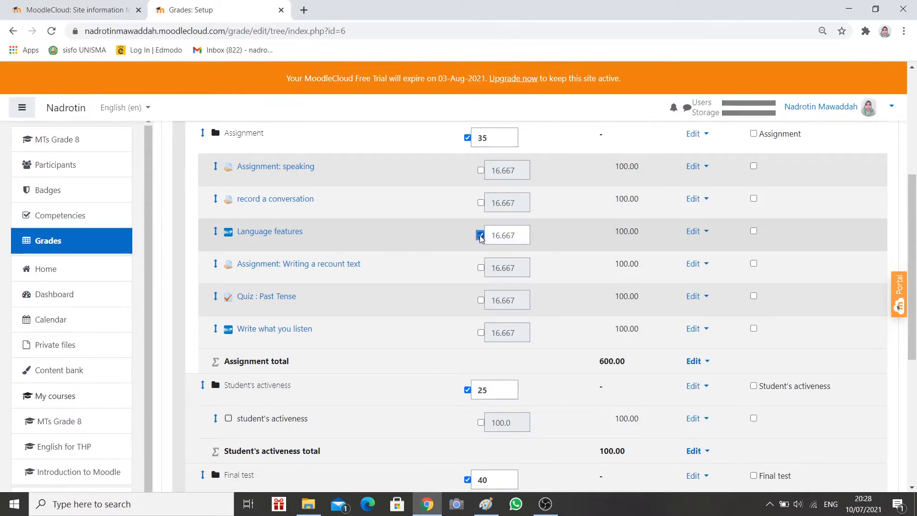
drag(518, 235, 440, 225)
text(2)
scroll(549, 311, down, 6)
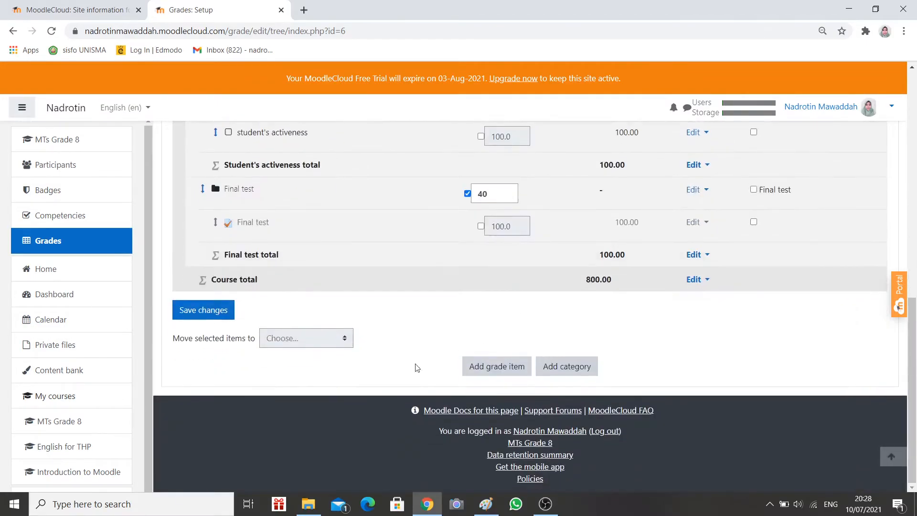
click(206, 310)
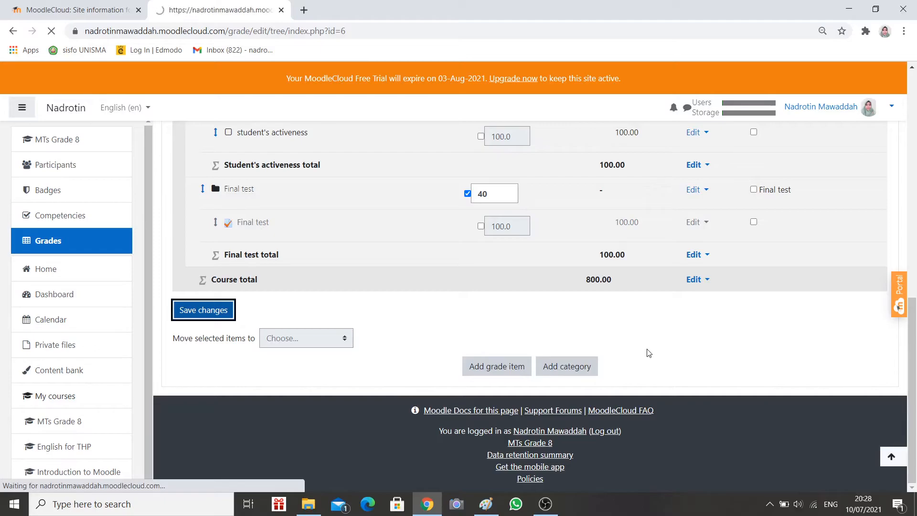
- Review the item and category weights through to the course total and save the gradebook setup again
scroll(648, 353, down, 5)
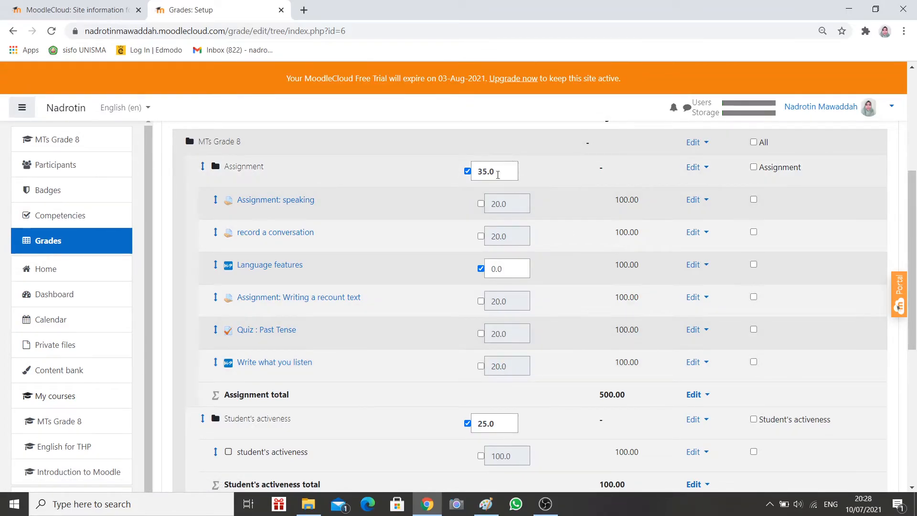
scroll(549, 236, down, 5)
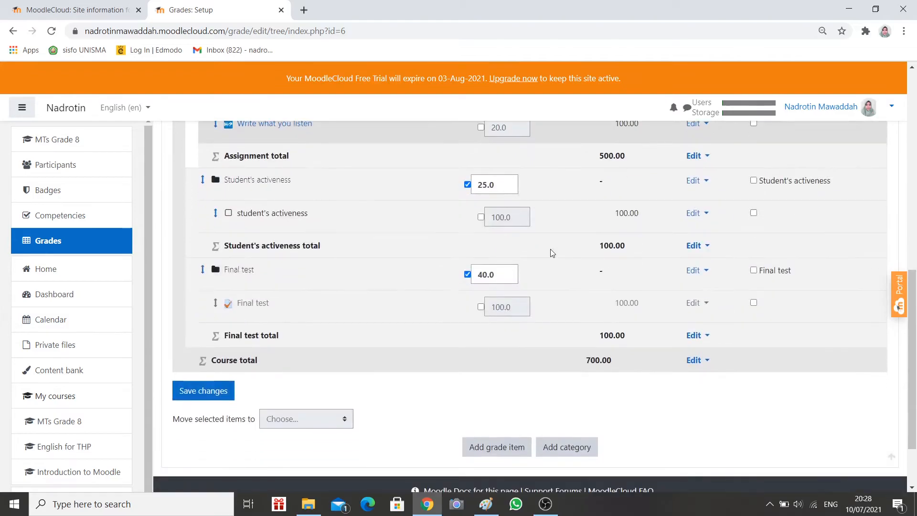
scroll(551, 253, down, 2)
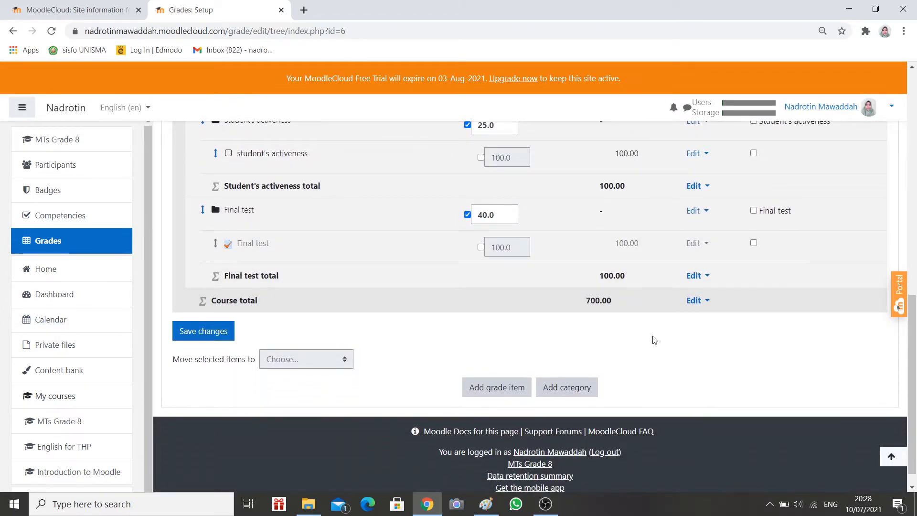
click(217, 337)
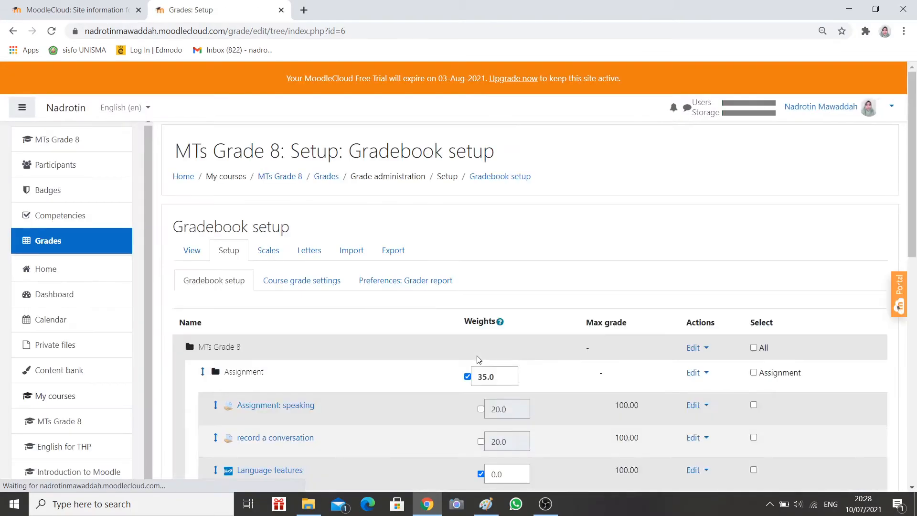
- Open the grader report and examine the student's grades in every category through to the course total
scroll(477, 359, down, 2)
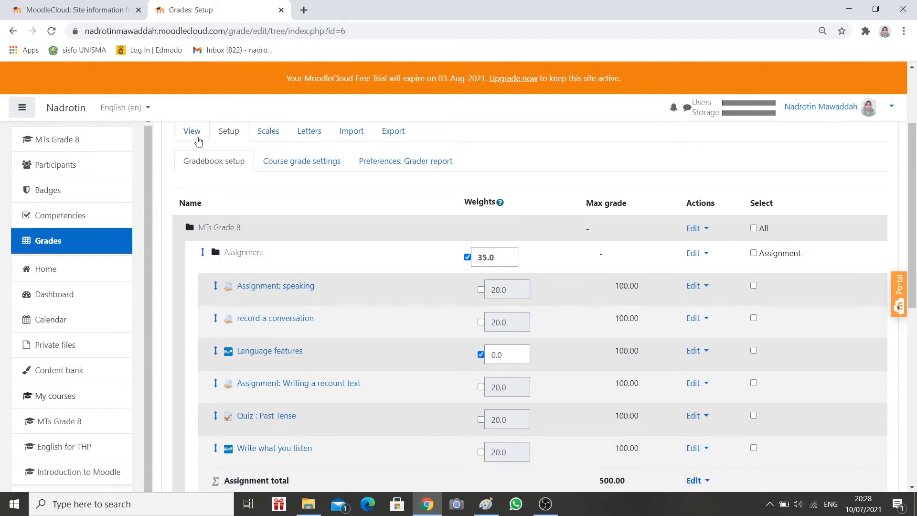
click(196, 137)
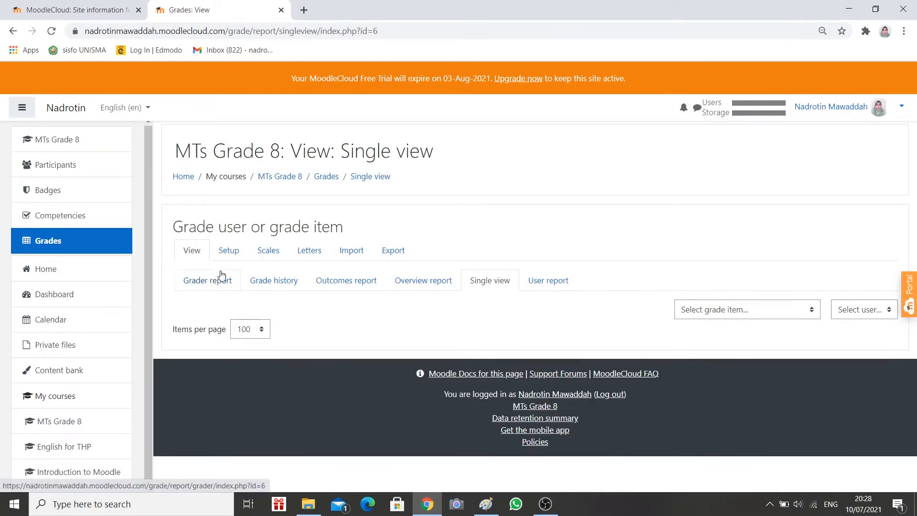
click(209, 280)
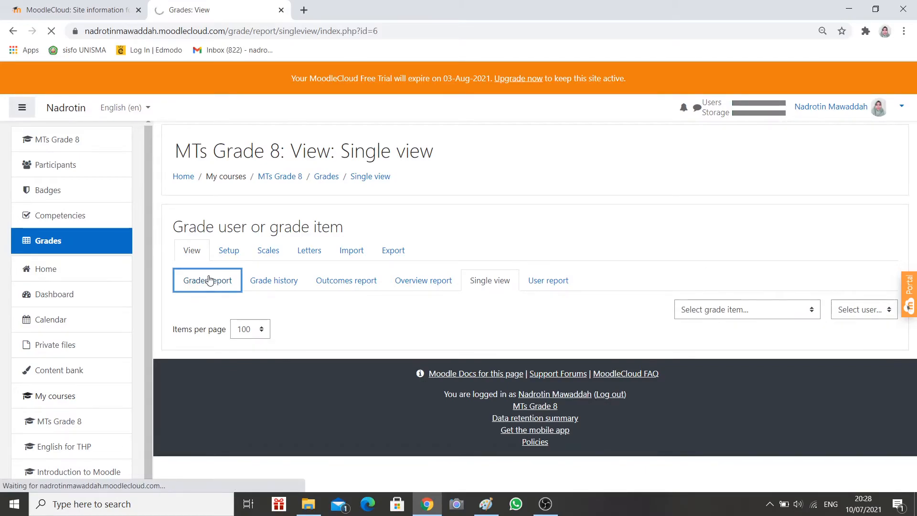
scroll(226, 364, down, 2)
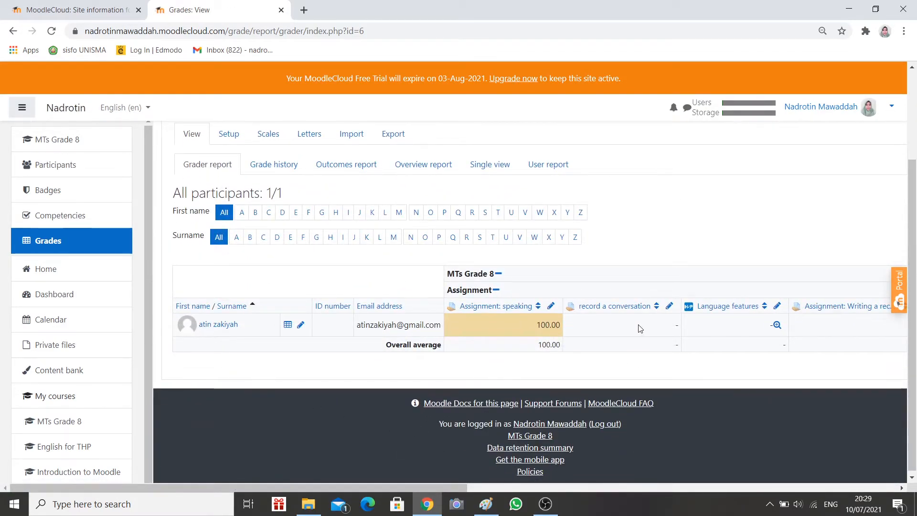
double_click(538, 324)
click(562, 385)
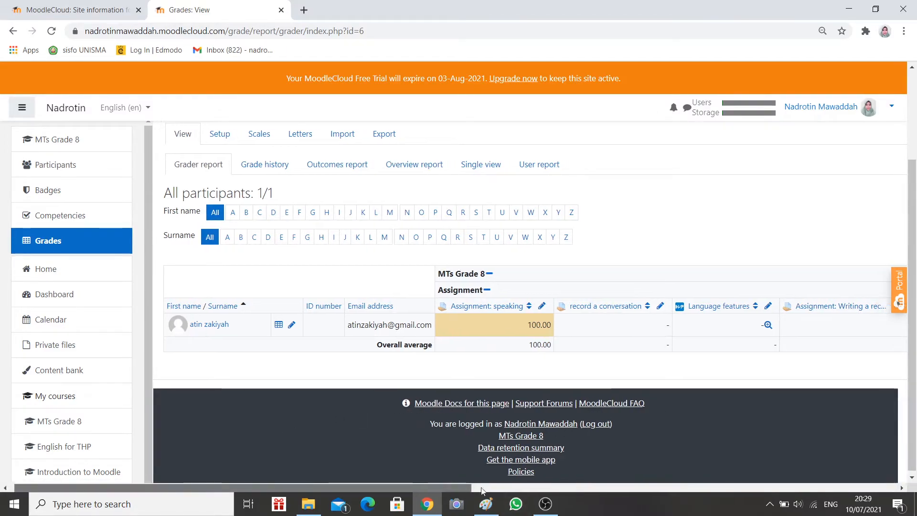
scroll(740, 474, right, 10)
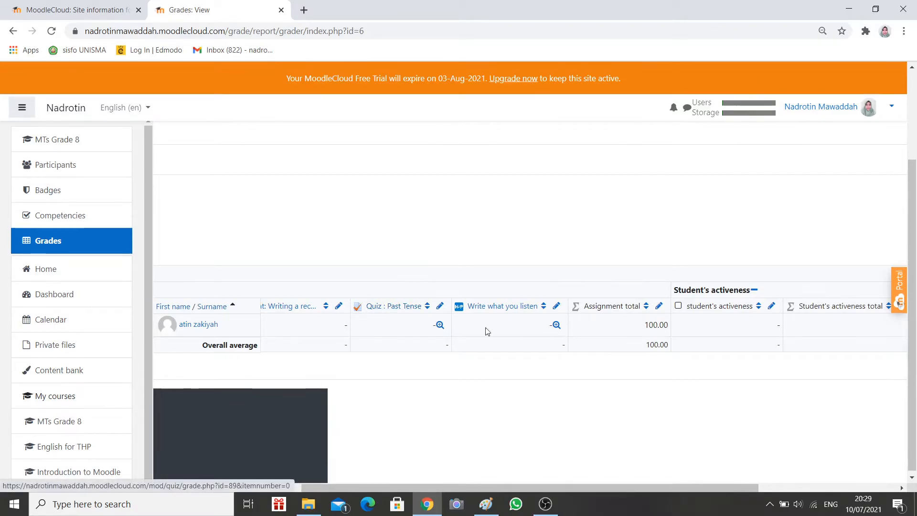
scroll(765, 486, right, 8)
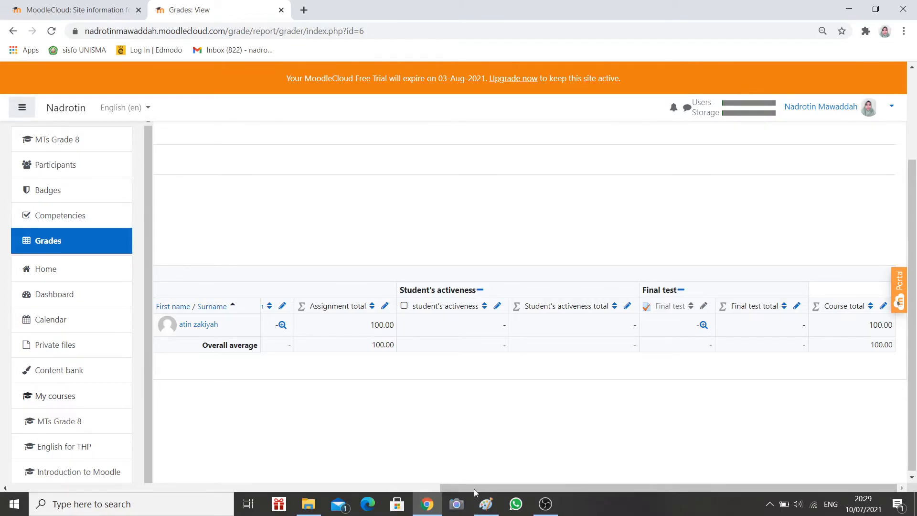
drag(483, 488, 247, 474)
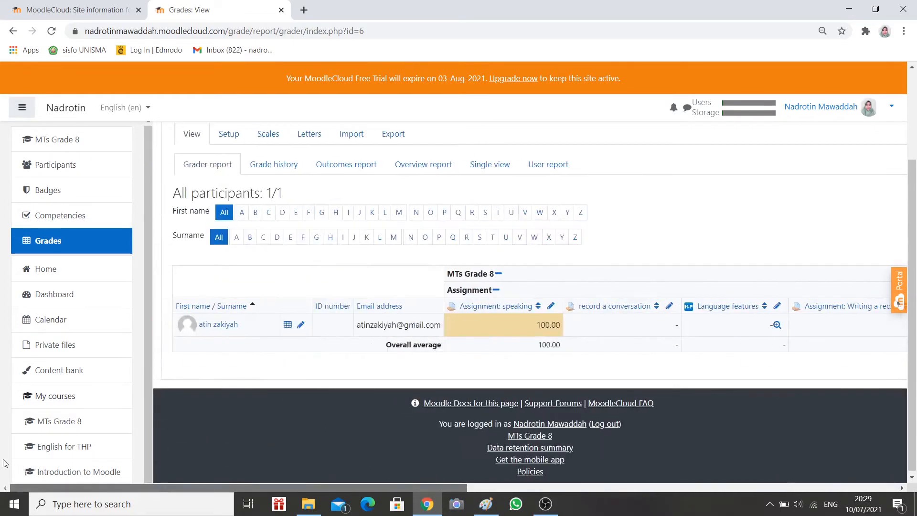
- Override the student's grade for the "record a conversation" item with 100 and save it
click(670, 306)
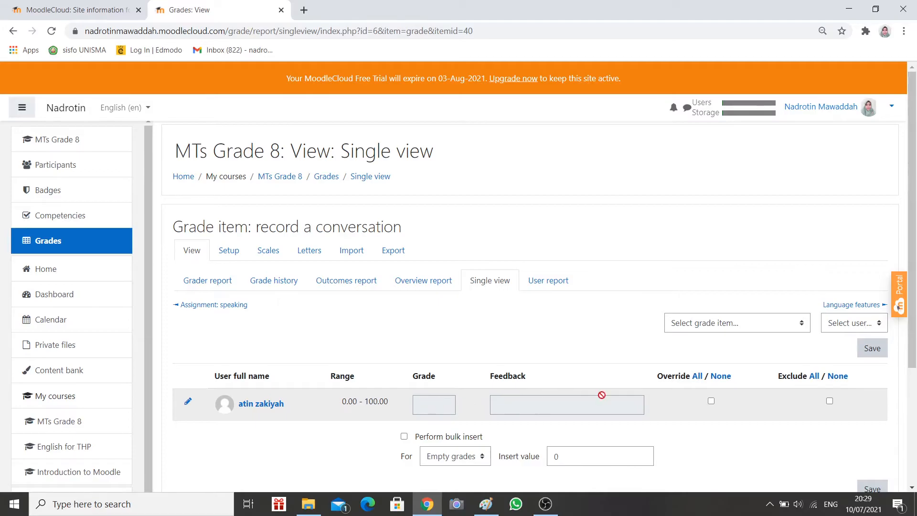
click(711, 401)
click(437, 405)
text(100)
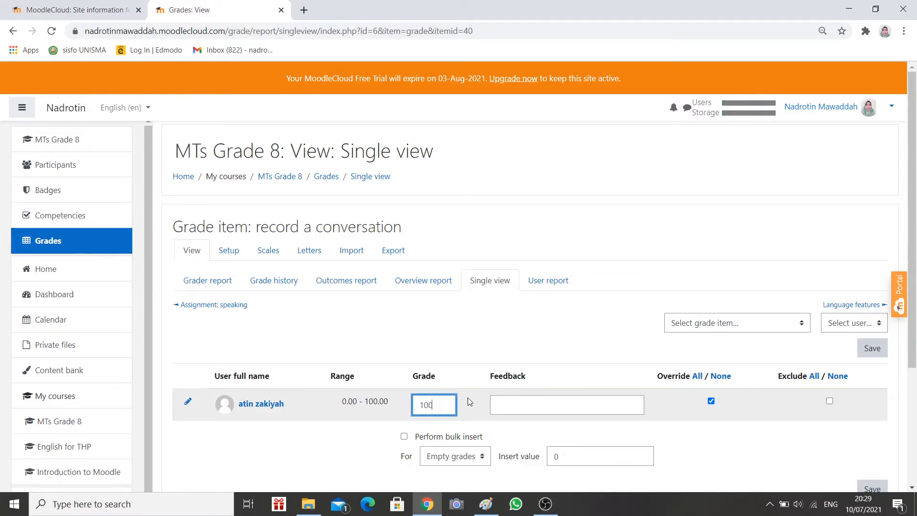
scroll(525, 460, down, 4)
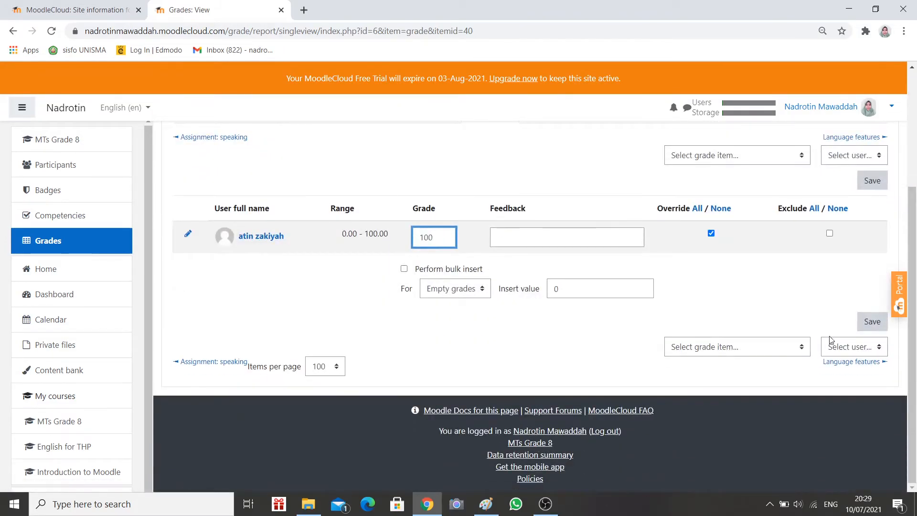
click(872, 322)
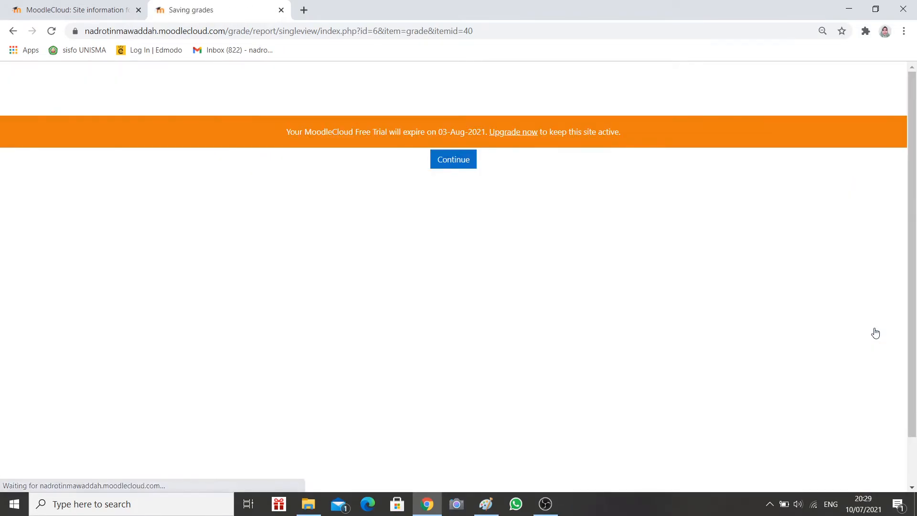
click(451, 155)
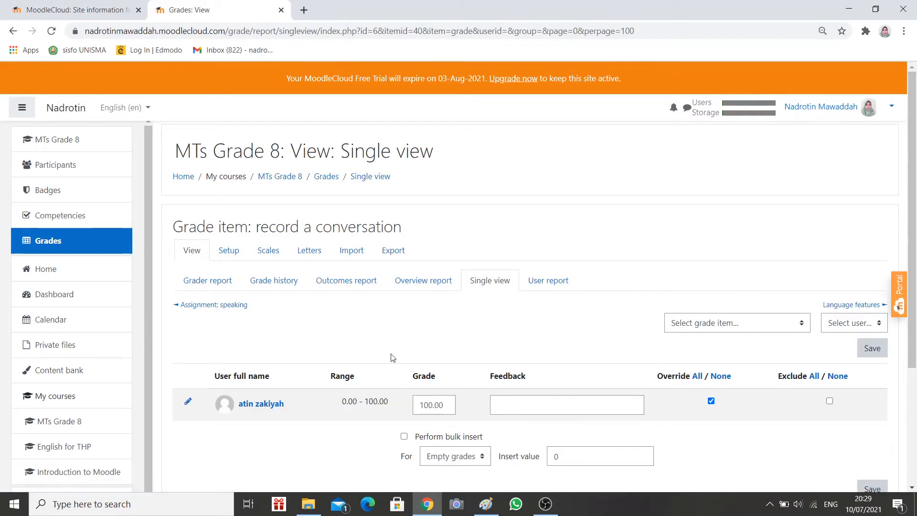
- Return to the grader report and check the student's "record a conversation" grade, Assignment total and Course total
click(202, 280)
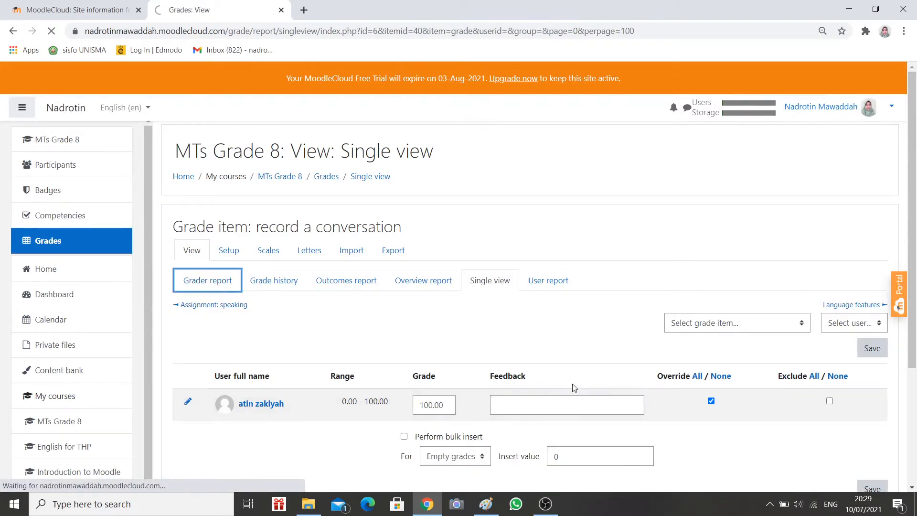
scroll(573, 368, down, 3)
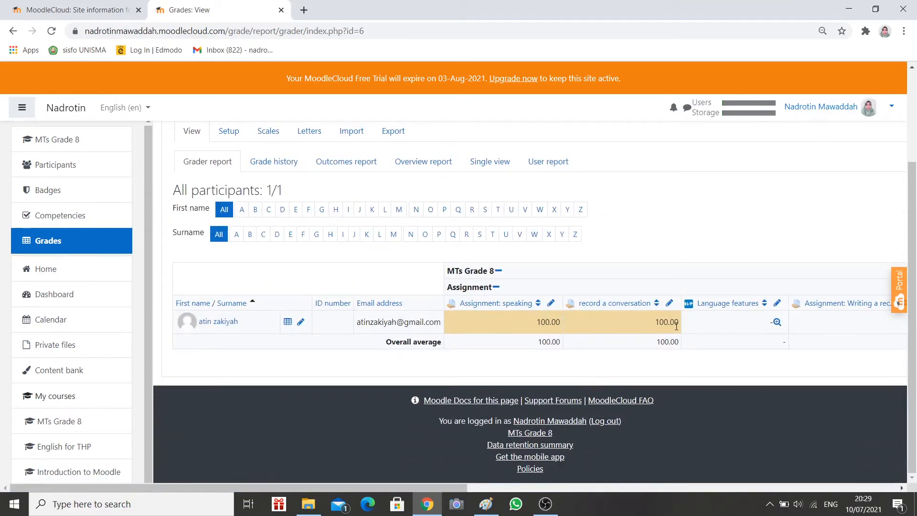
drag(440, 485, 388, 432)
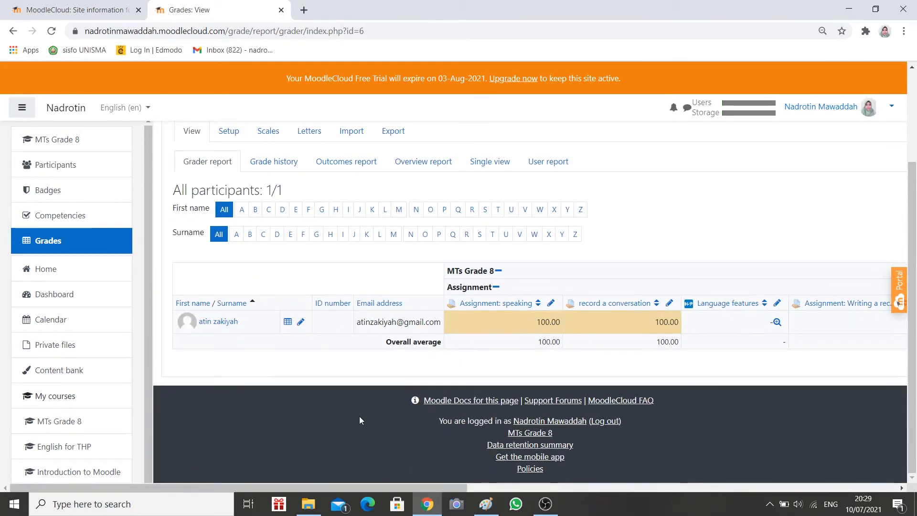
drag(428, 486, 858, 486)
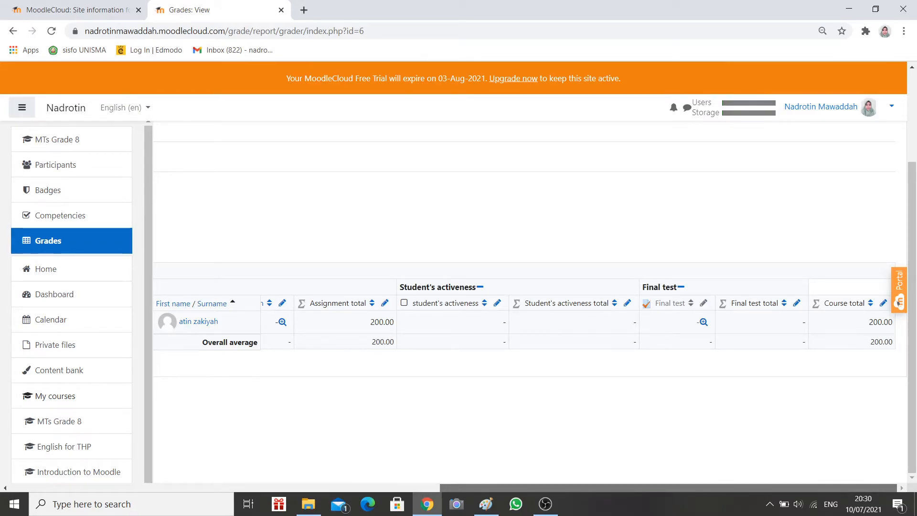
drag(668, 488, 239, 488)
- Return to the gradebook setup and inspect the editing options available for the Course total
click(227, 132)
scroll(636, 270, down, 10)
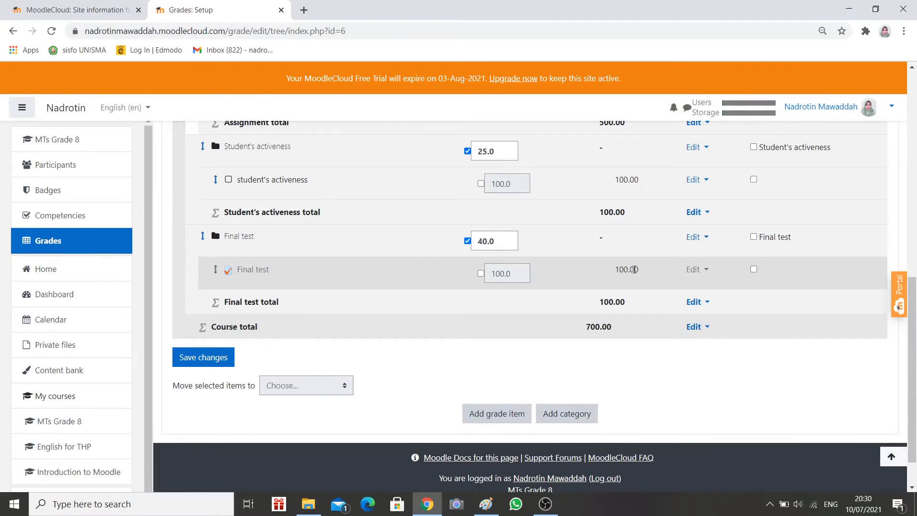
click(706, 328)
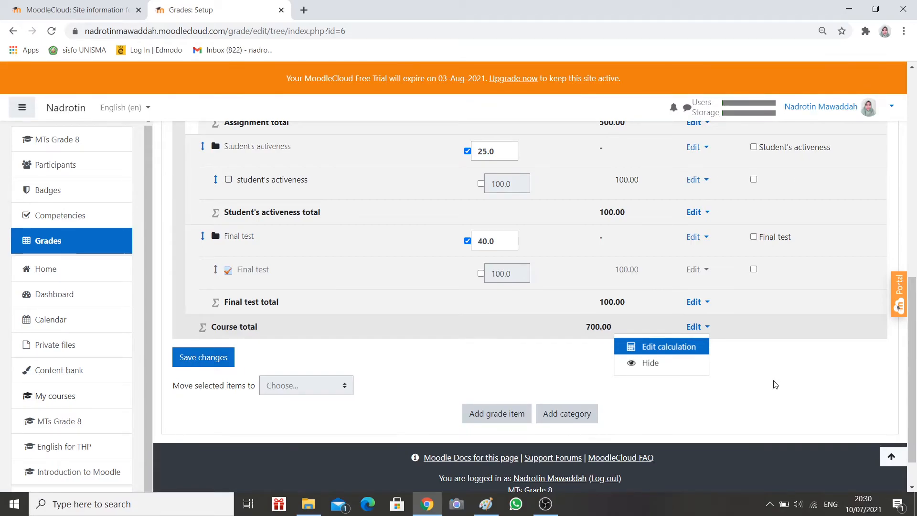
key(Escape)
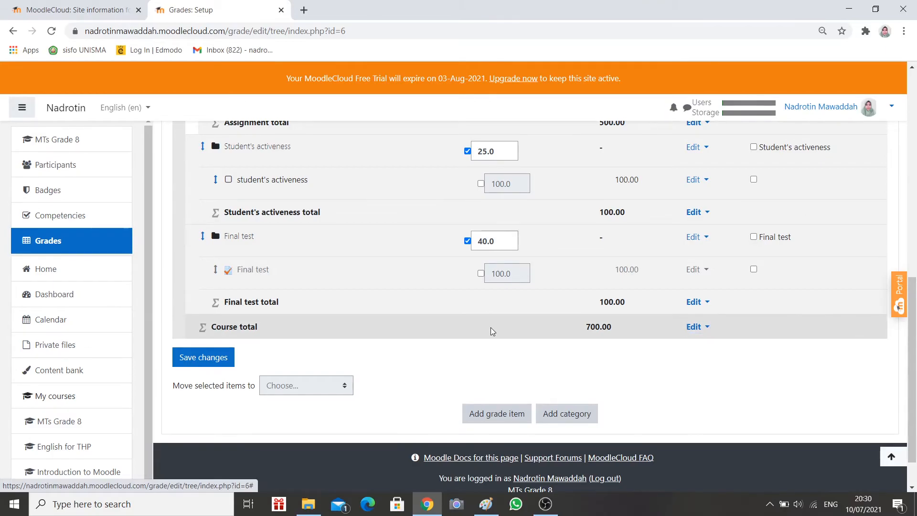
- Review the Assignment, Student's activeness and Final test weights in the gradebook setup and save the changes
scroll(728, 417, up, 9)
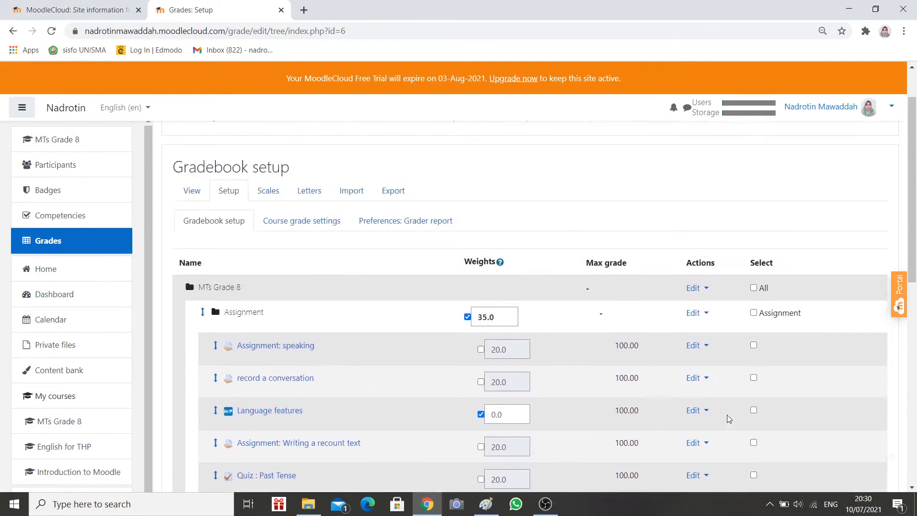
scroll(729, 417, down, 1)
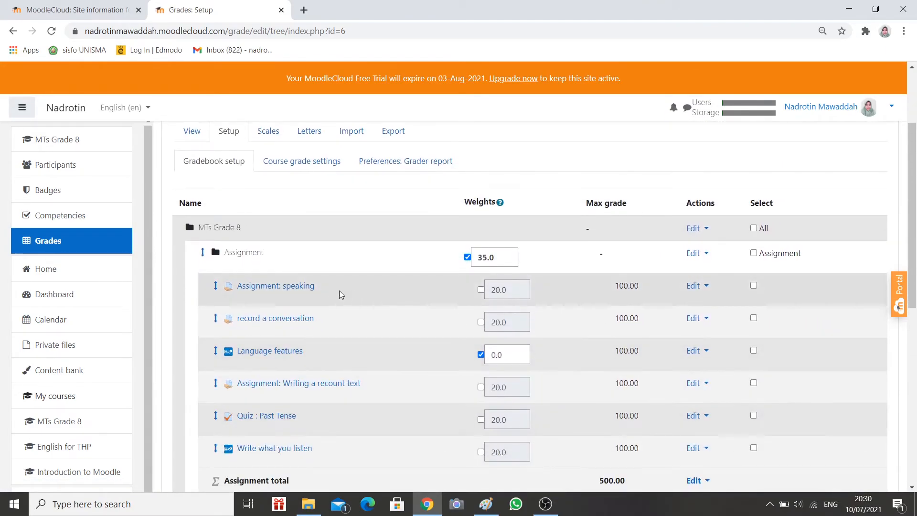
scroll(419, 425, down, 3)
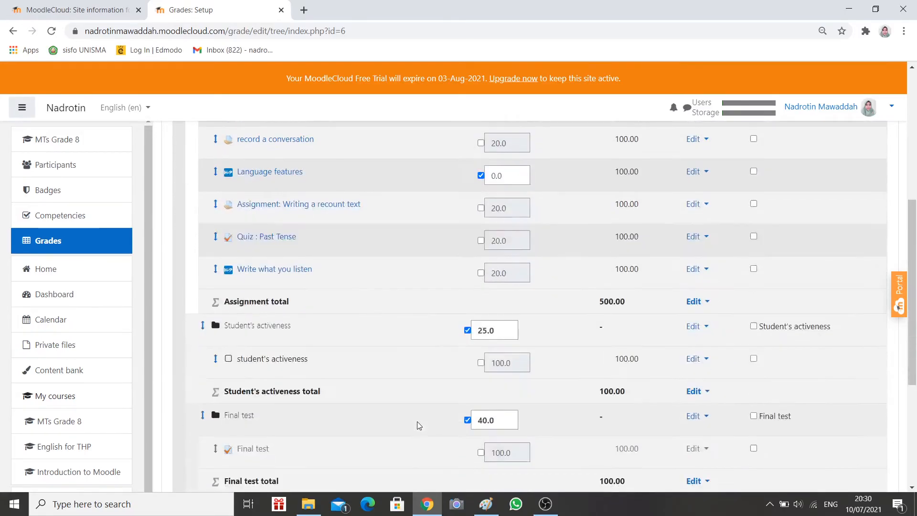
scroll(418, 425, down, 3)
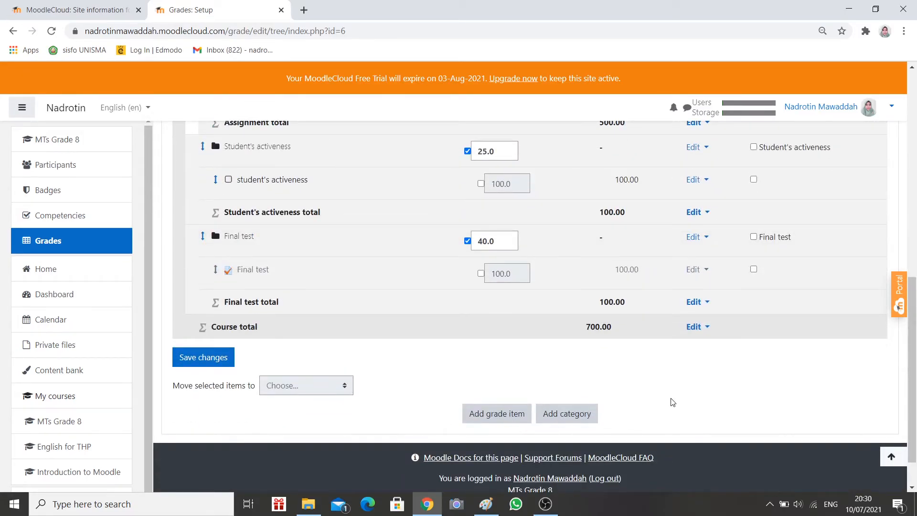
click(223, 368)
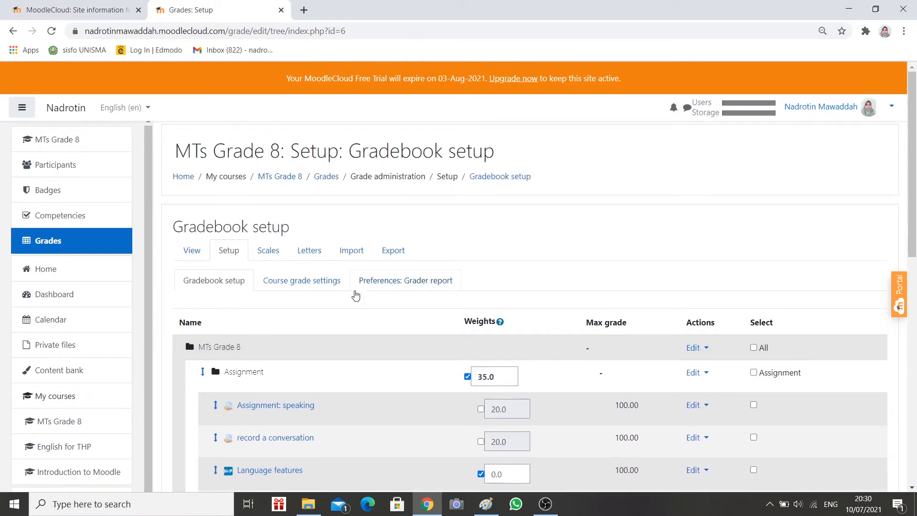
- Open the user report and examine calculated weights, ranges and course total contributions for every grade item
click(196, 253)
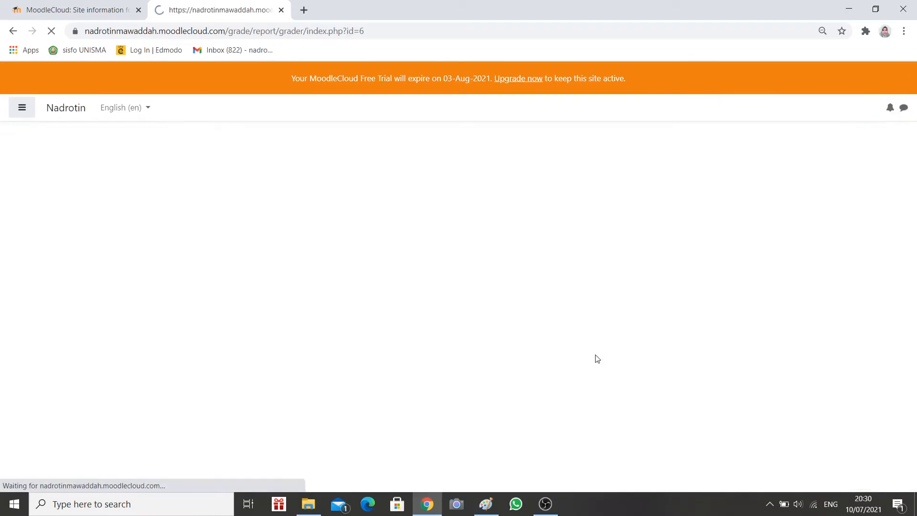
click(536, 287)
scroll(661, 296, down, 3)
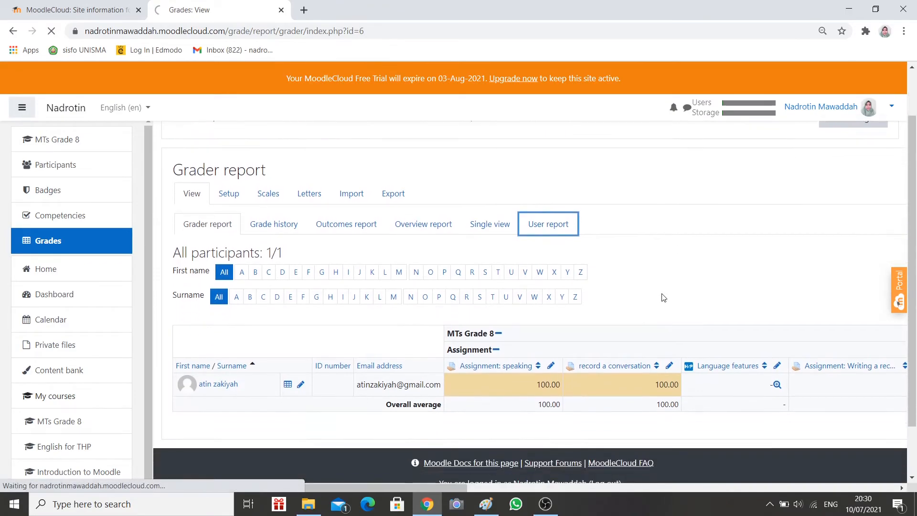
scroll(641, 310, down, 1)
scroll(642, 311, down, 8)
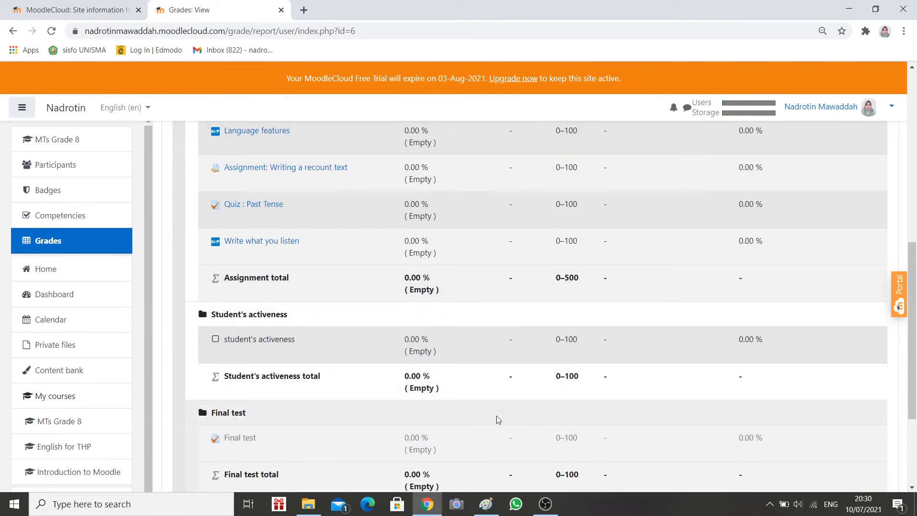
scroll(545, 371, up, 4)
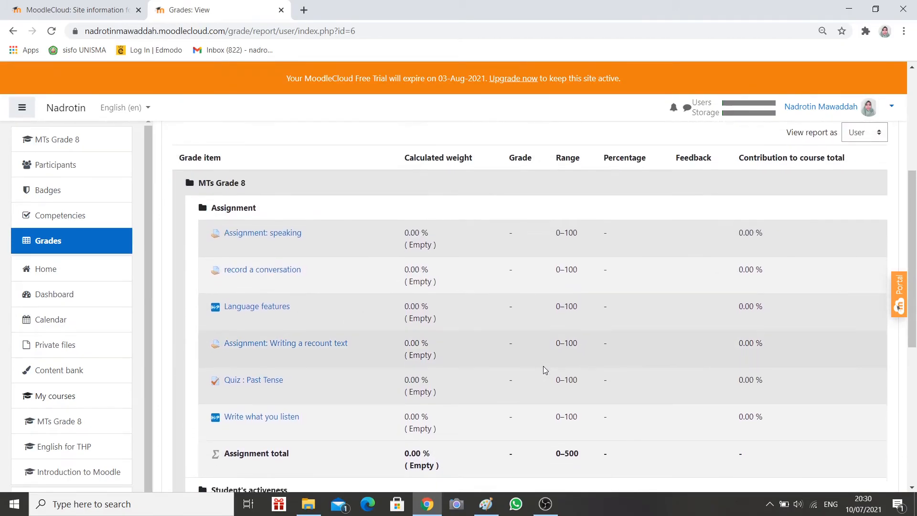
scroll(543, 367, down, 3)
scroll(559, 331, up, 3)
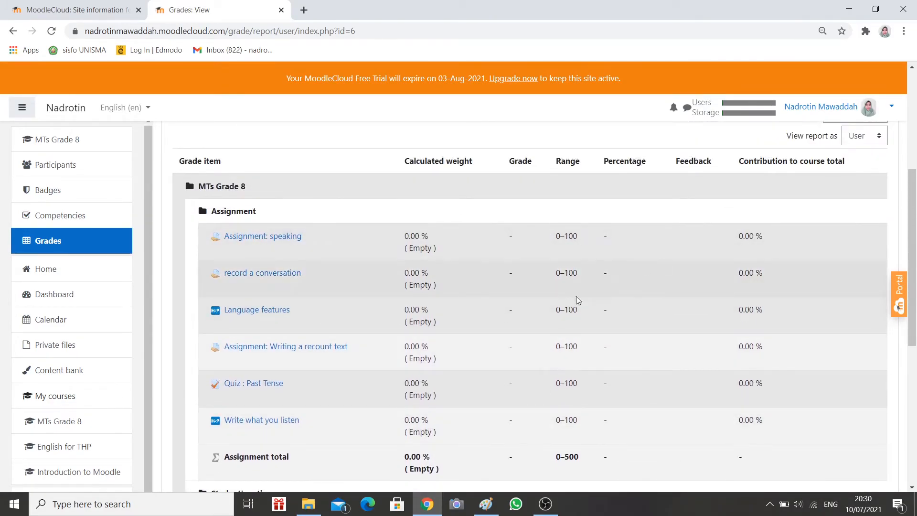
scroll(474, 394, down, 4)
scroll(409, 387, down, 3)
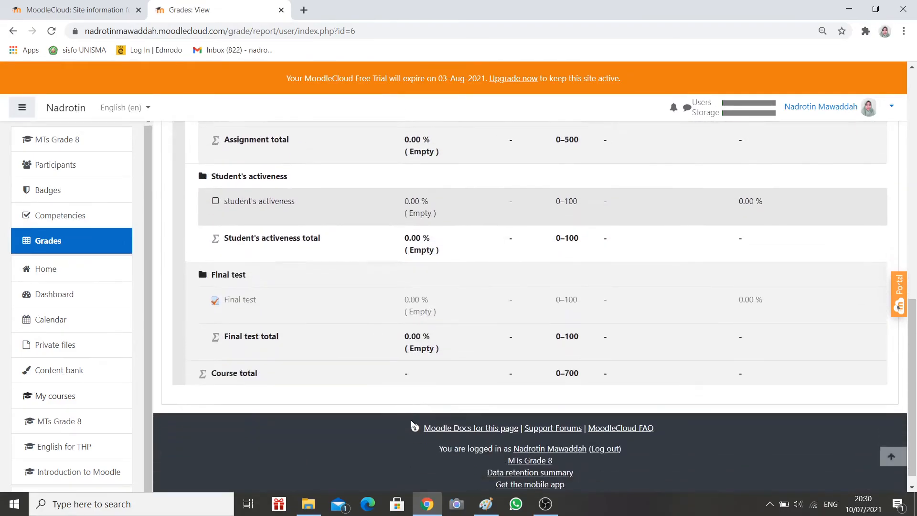
scroll(410, 389, up, 3)
scroll(412, 389, up, 6)
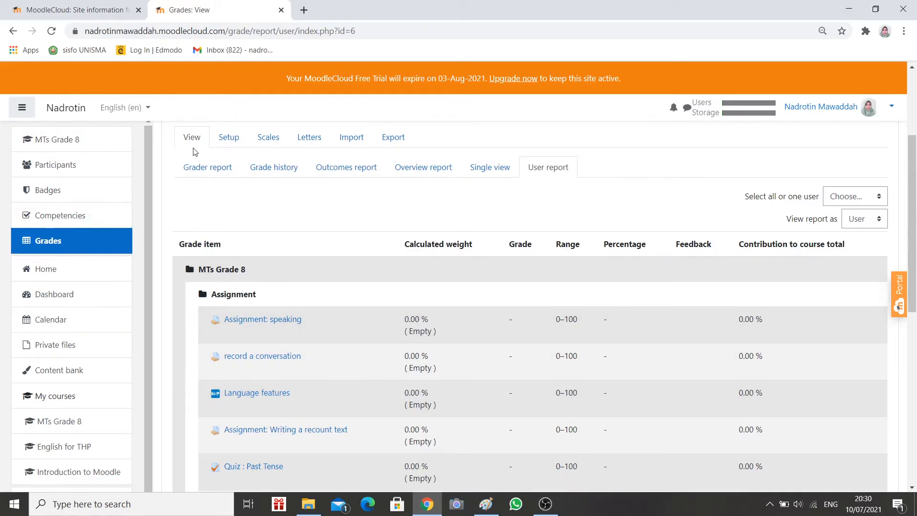
- Open the MTs Grade 8 course page and look through the activities in every section up to the Final Test
click(230, 139)
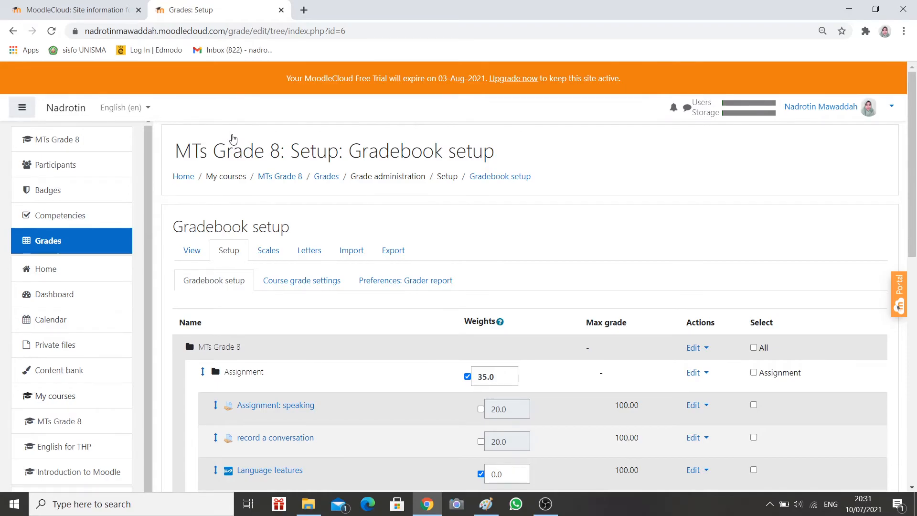
click(75, 143)
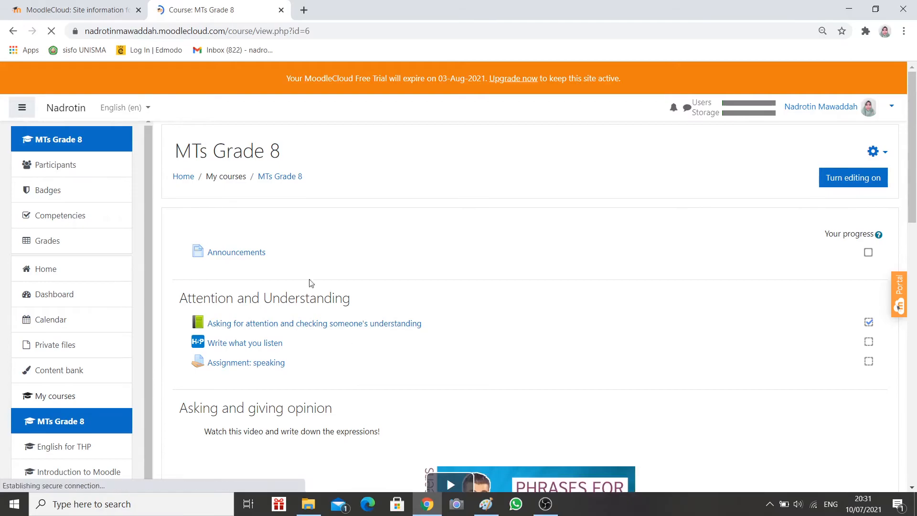
scroll(333, 417, down, 9)
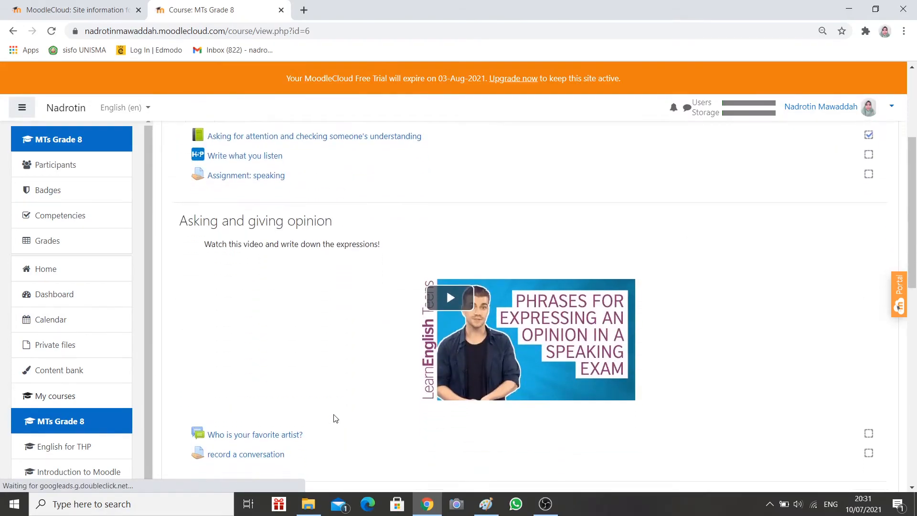
scroll(331, 412, down, 5)
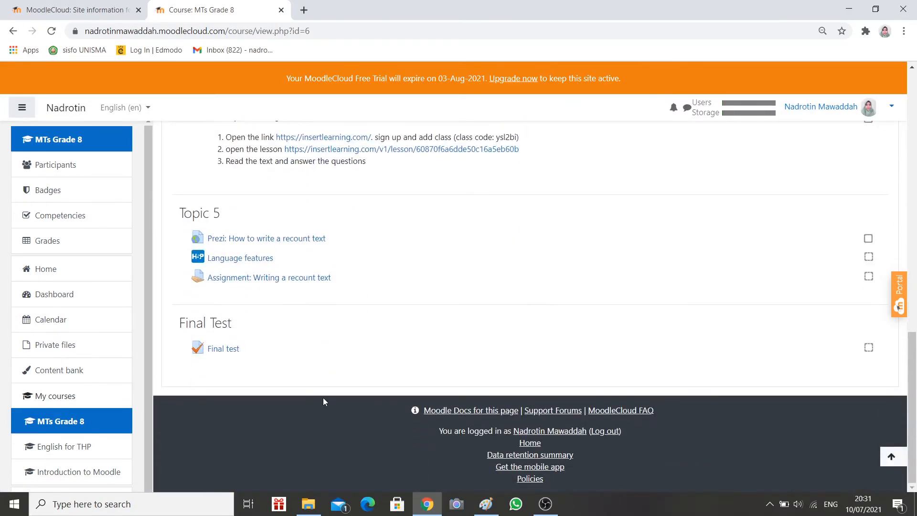
scroll(324, 401, up, 3)
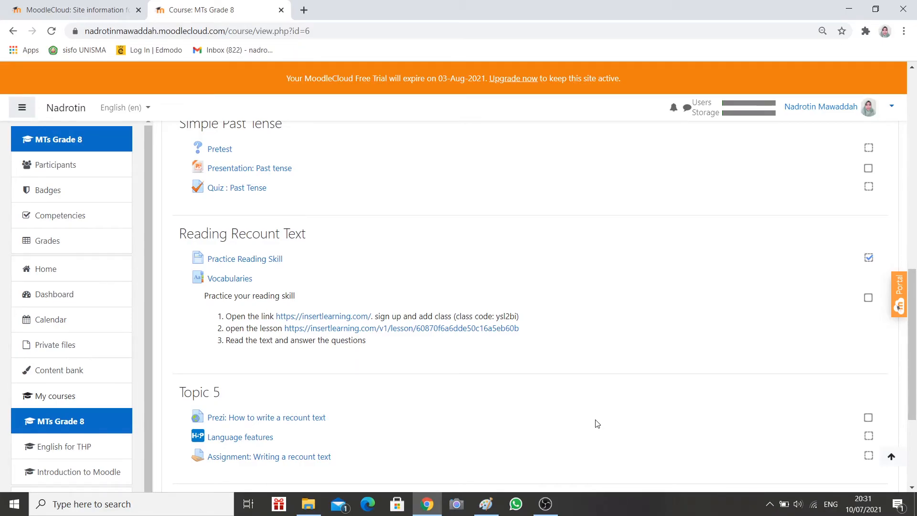
scroll(496, 403, down, 3)
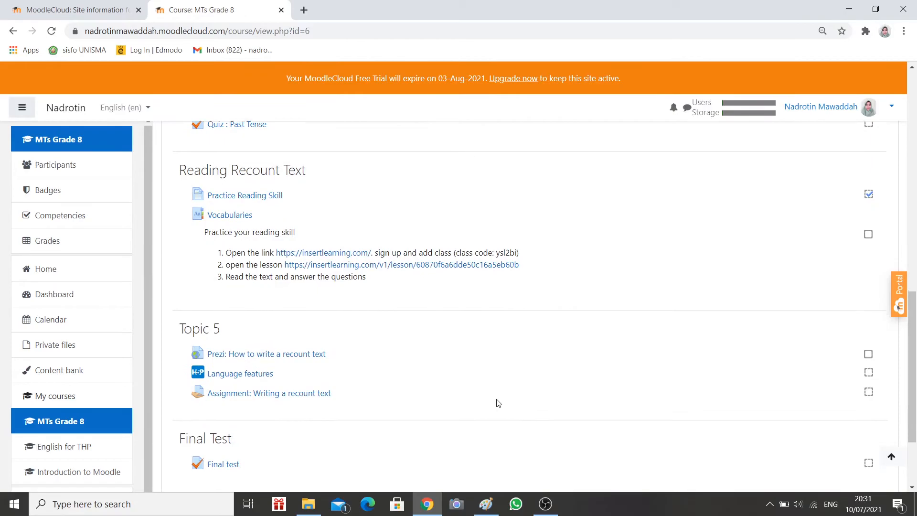
scroll(476, 389, up, 7)
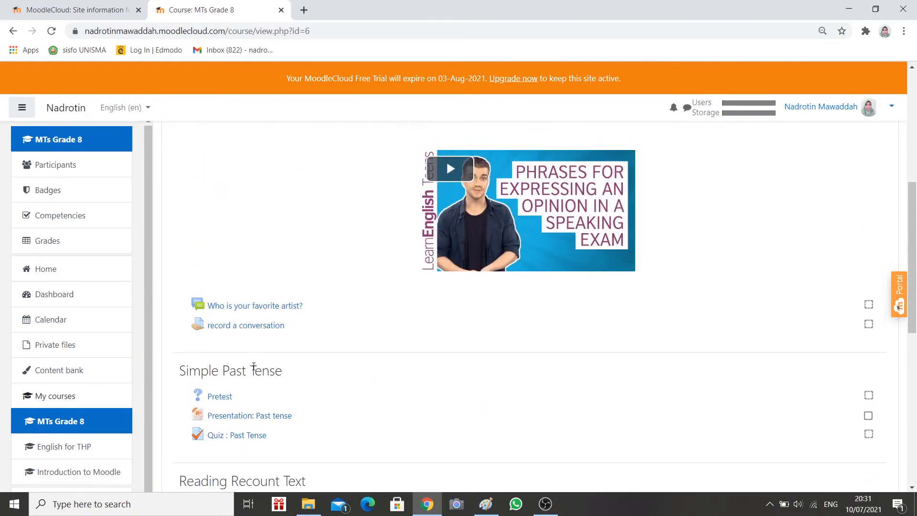
scroll(252, 364, up, 3)
scroll(285, 400, up, 1)
scroll(285, 400, up, 3)
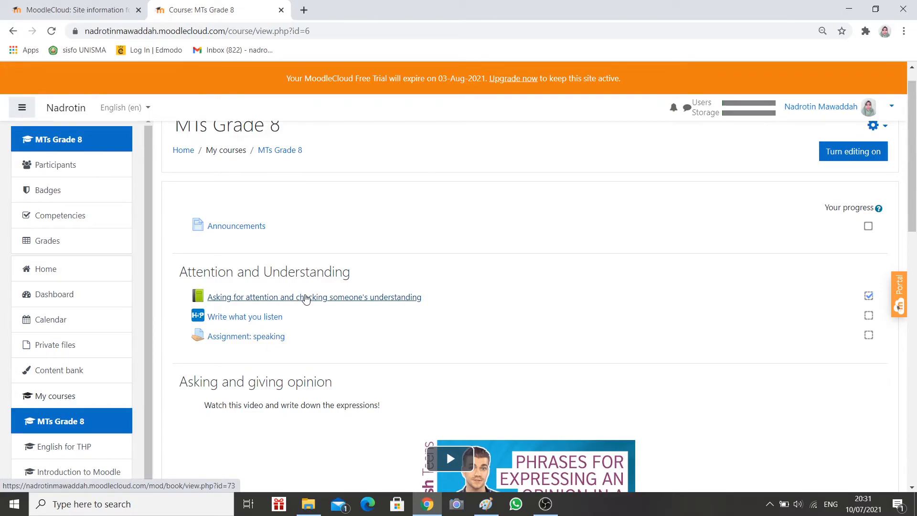
- Open the "Asking for attention and checking someone's understanding" book and turn its editing on
click(306, 299)
scroll(491, 313, down, 5)
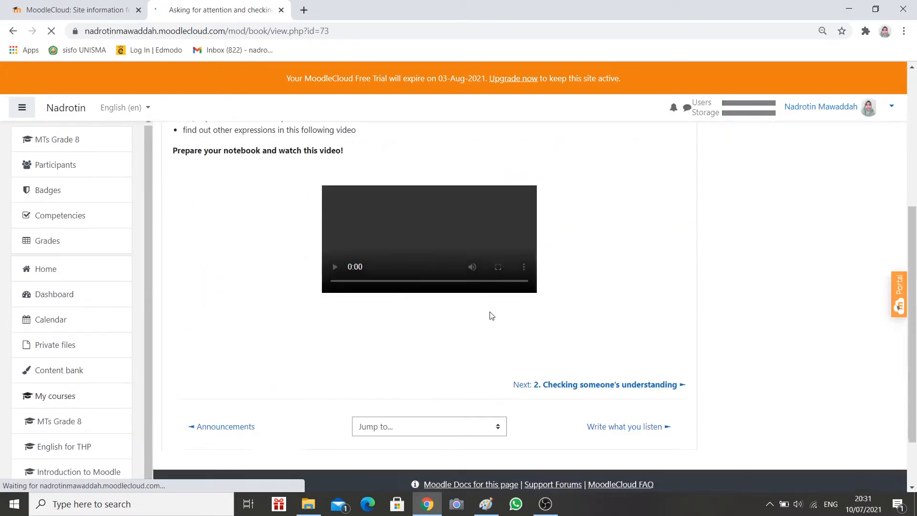
scroll(757, 293, up, 4)
click(674, 167)
click(624, 189)
scroll(621, 305, down, 3)
scroll(620, 304, down, 1)
scroll(619, 303, up, 6)
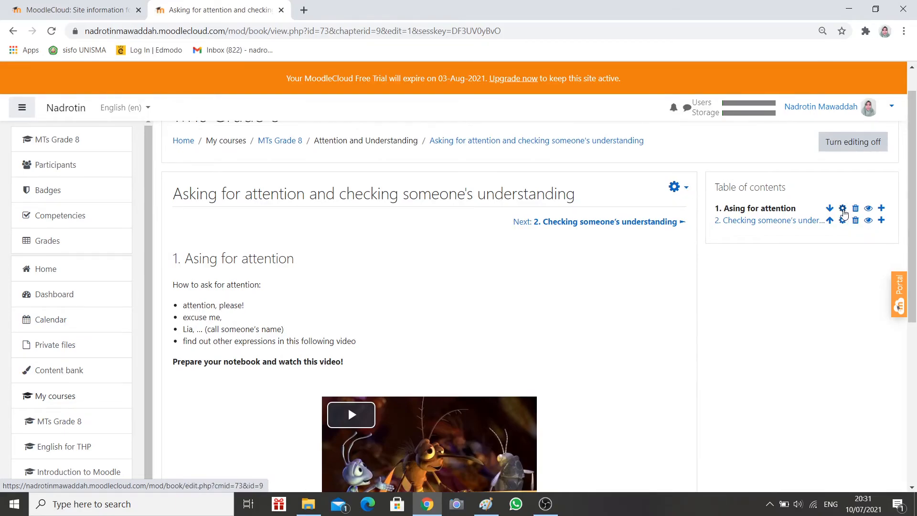
- Open the book's edit settings and inspect its Appearance and Common module settings
click(676, 187)
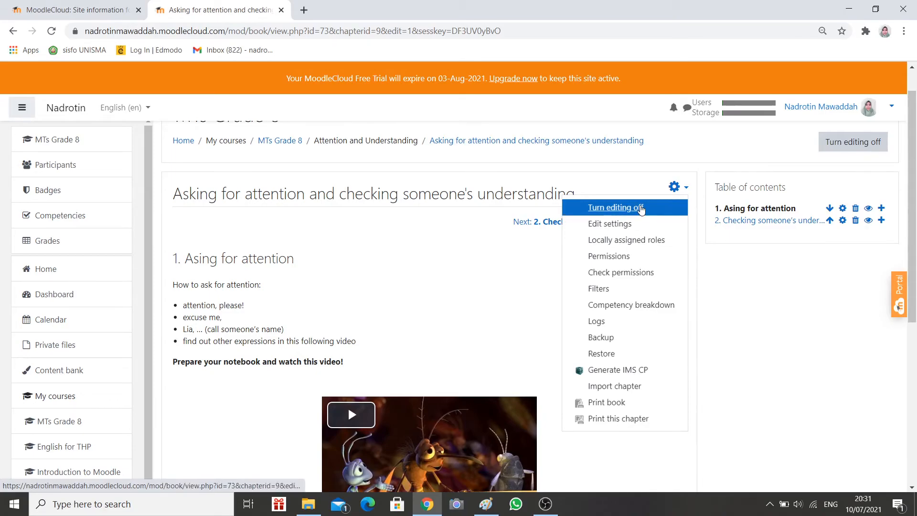
click(627, 226)
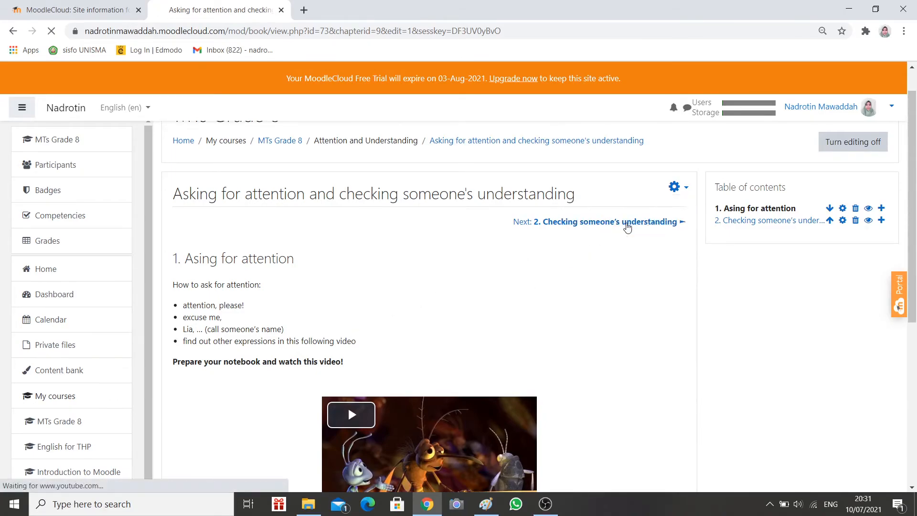
scroll(534, 339, down, 5)
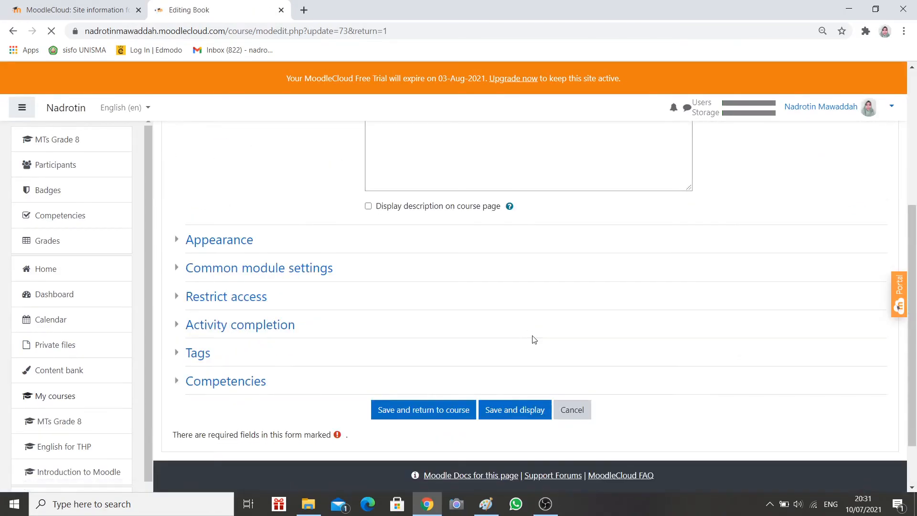
click(184, 215)
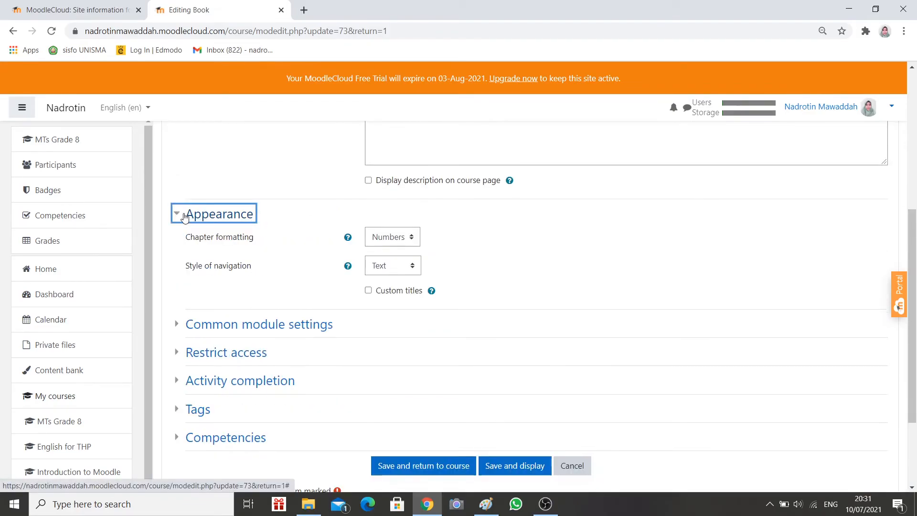
click(178, 324)
scroll(192, 402, down, 4)
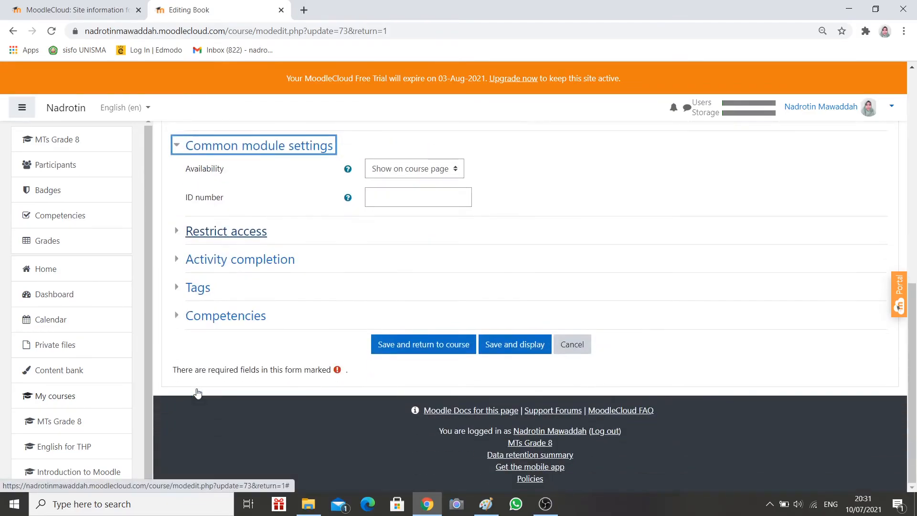
- Review the book's Activity completion conditions, and save and display the book
click(181, 259)
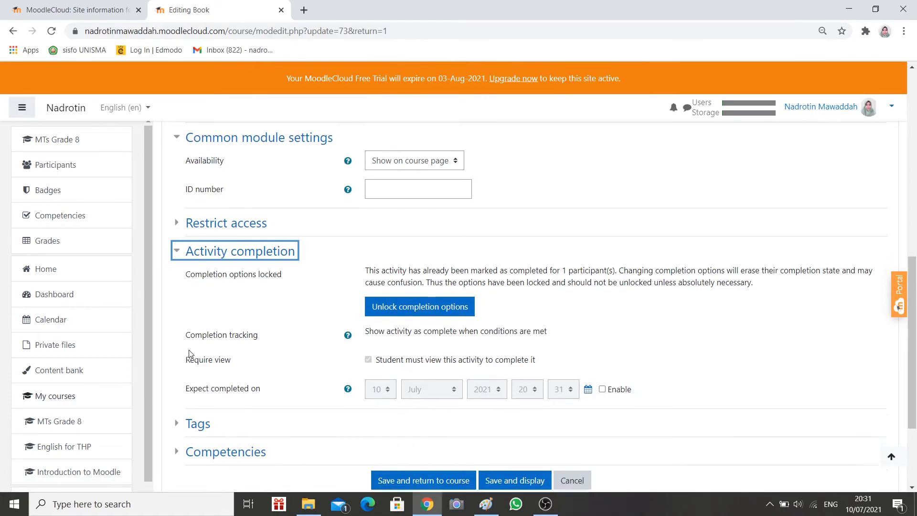
scroll(190, 353, down, 1)
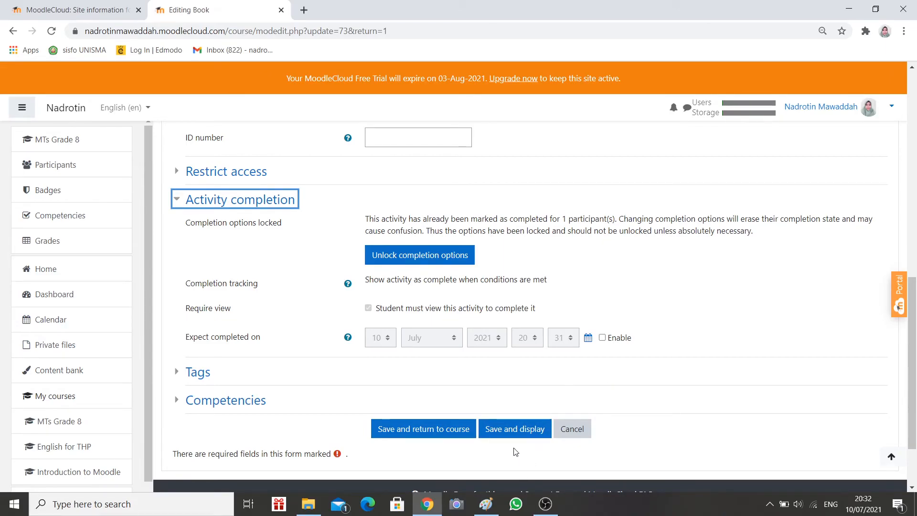
click(516, 434)
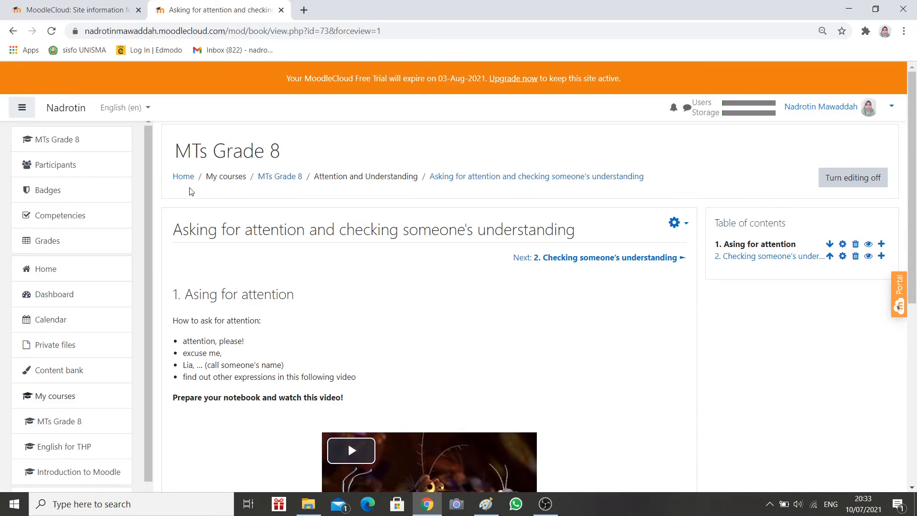
- Return to the MTs Grade 8 course and open the edit settings of "Quiz : Past Tense" in the Simple Past Tense section
click(292, 177)
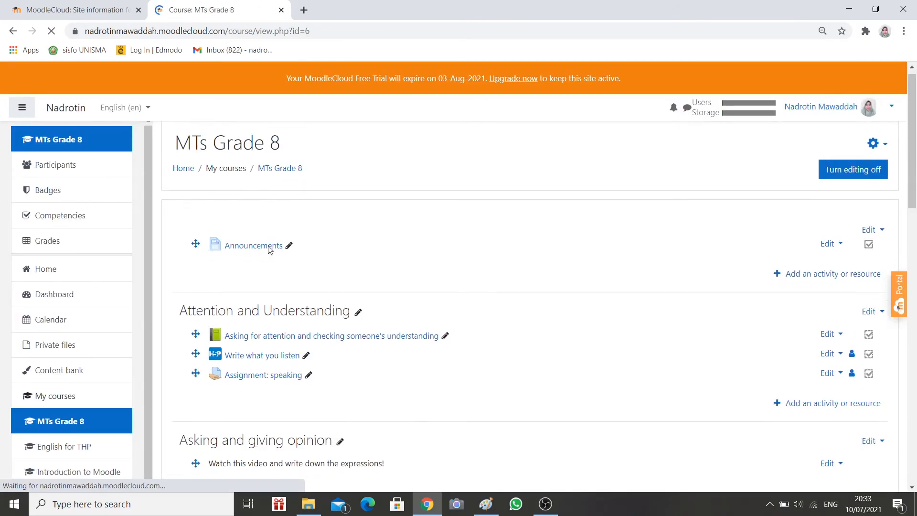
scroll(303, 323, down, 9)
scroll(361, 379, down, 3)
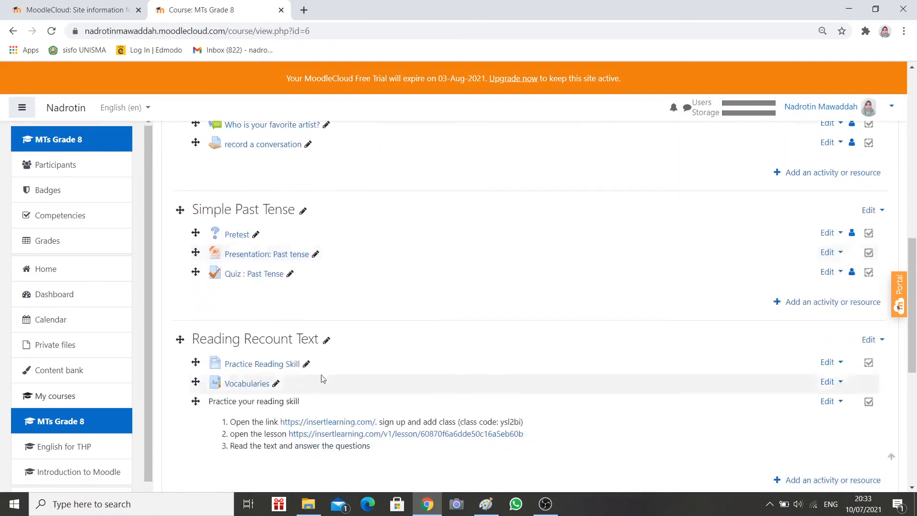
click(256, 275)
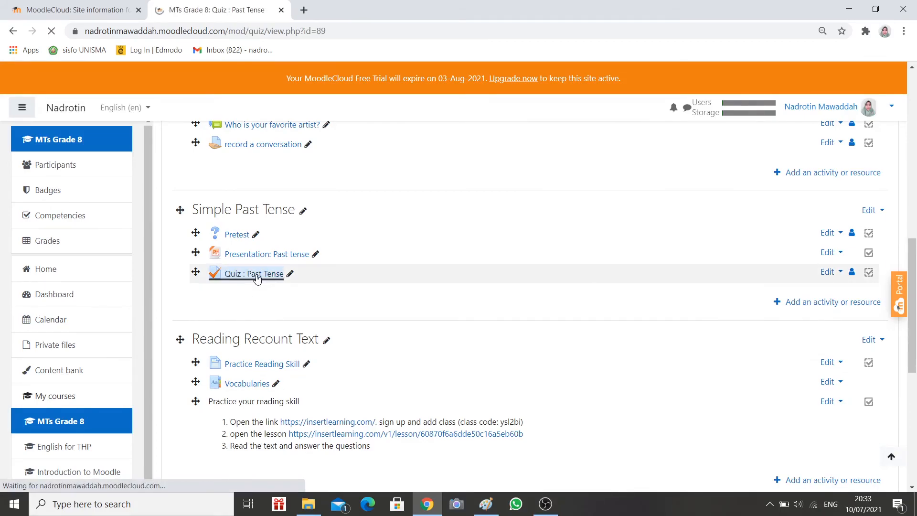
click(887, 221)
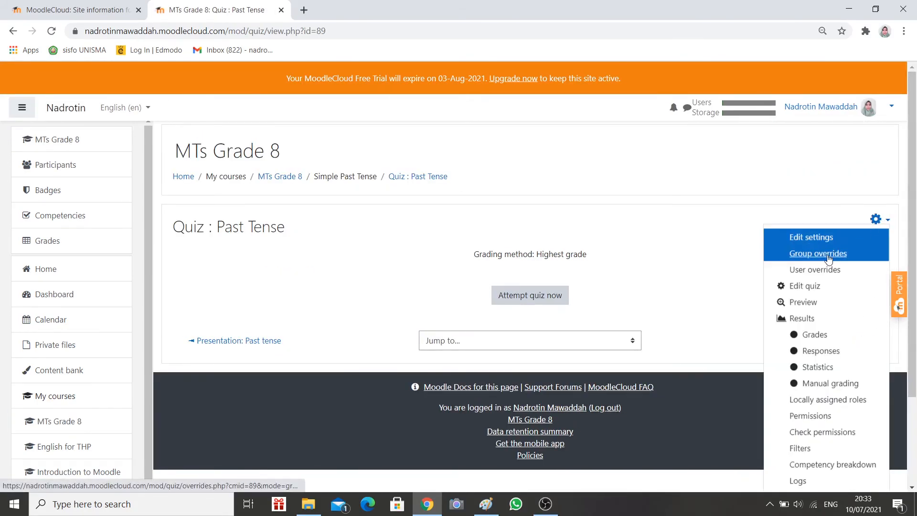
click(819, 237)
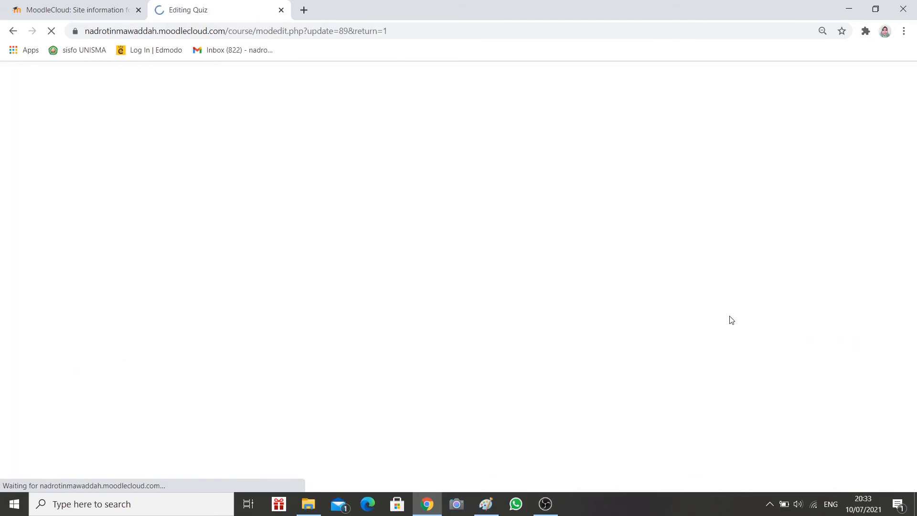
- Enable the quiz's opening and closing dates in the Timing settings and set both months to August
scroll(729, 317, down, 7)
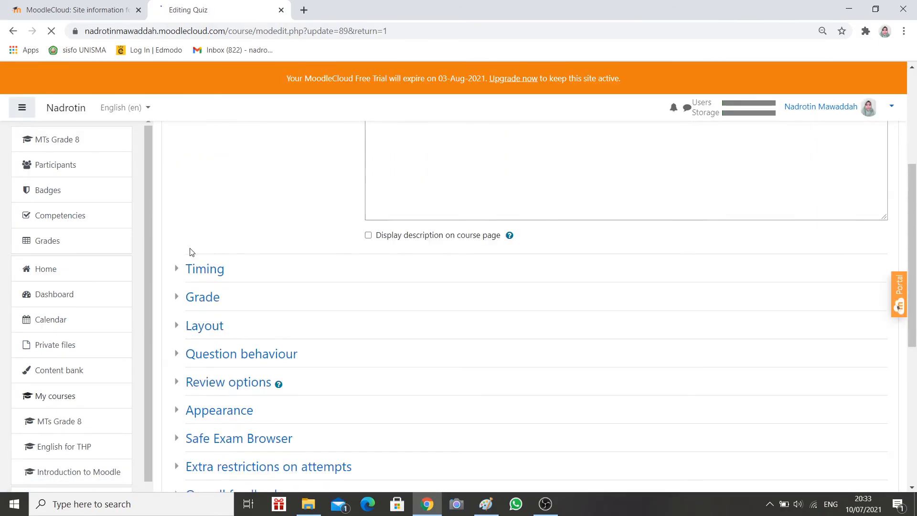
click(205, 269)
scroll(525, 334, down, 1)
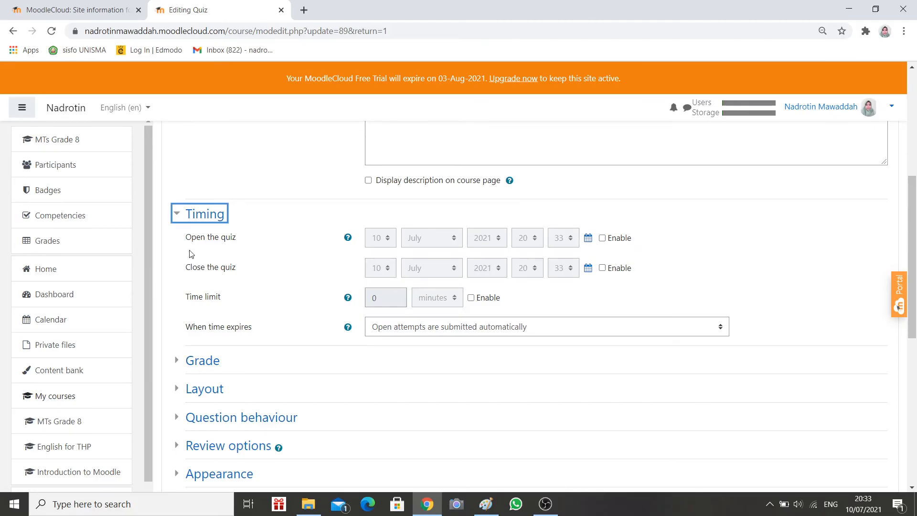
click(602, 239)
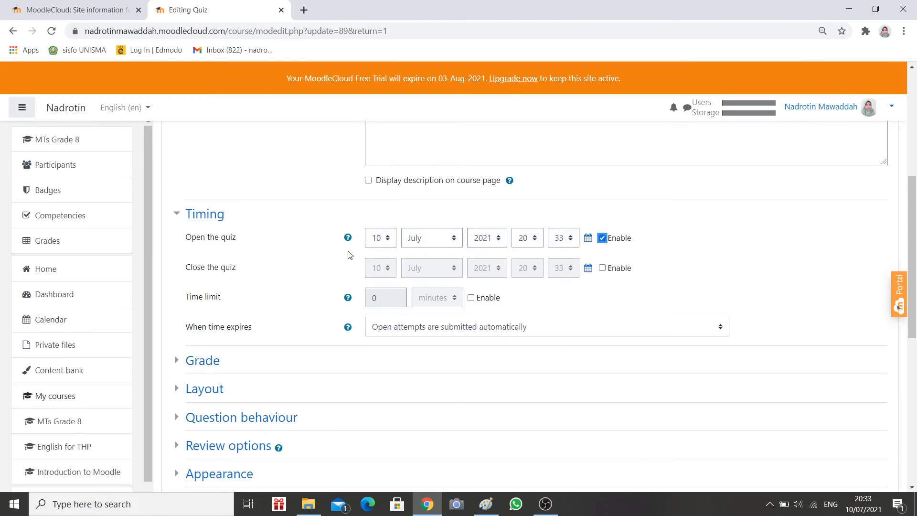
click(457, 239)
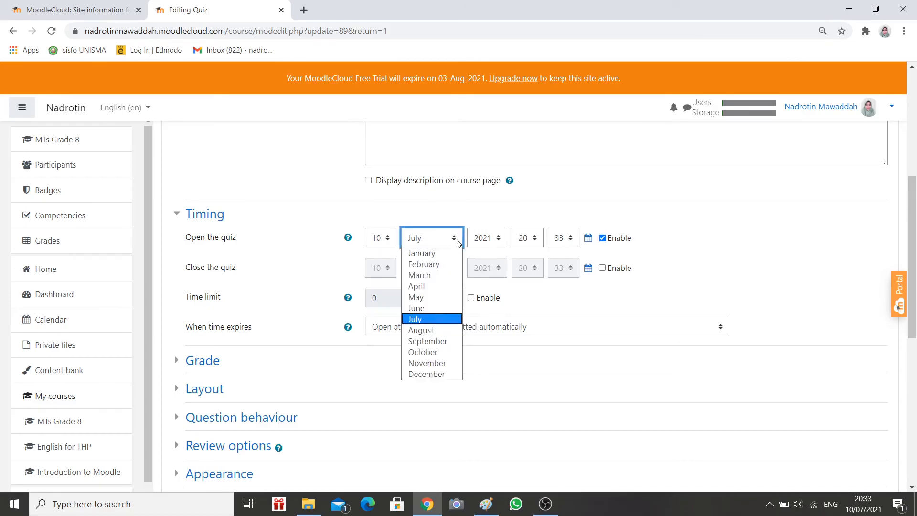
click(434, 331)
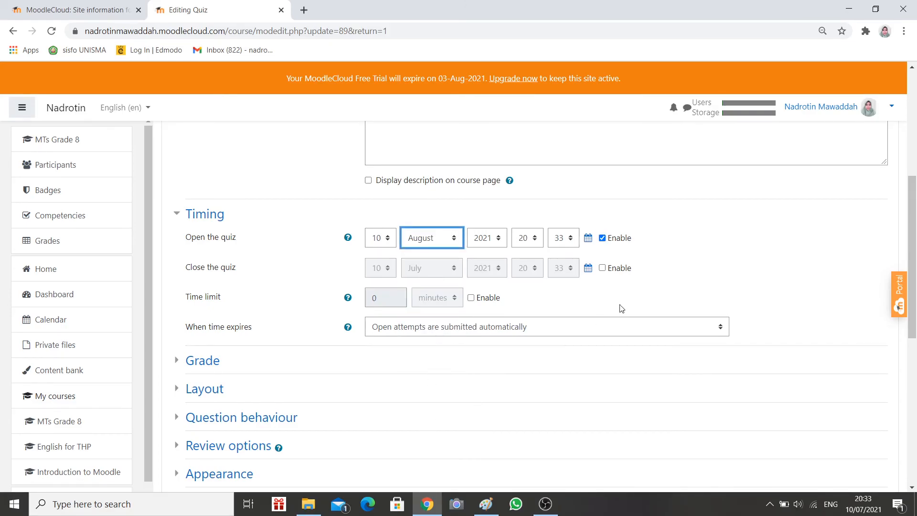
click(603, 268)
click(454, 269)
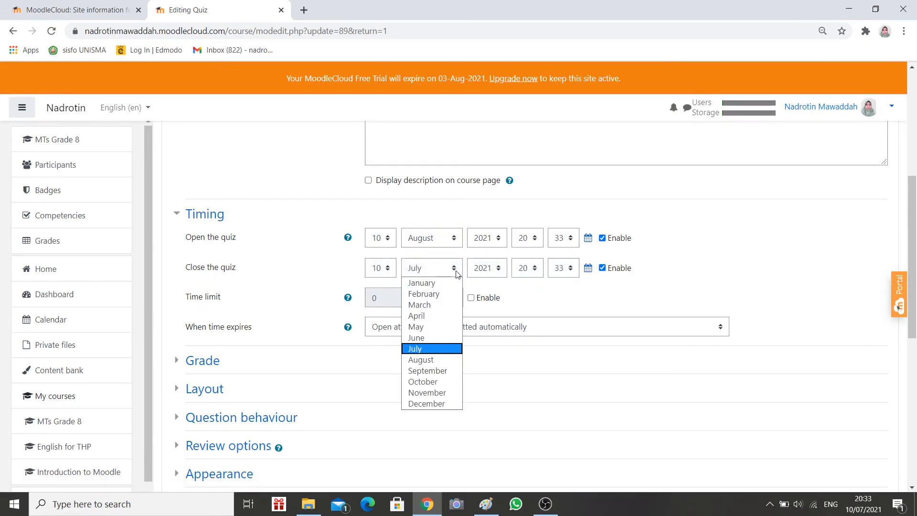
click(442, 365)
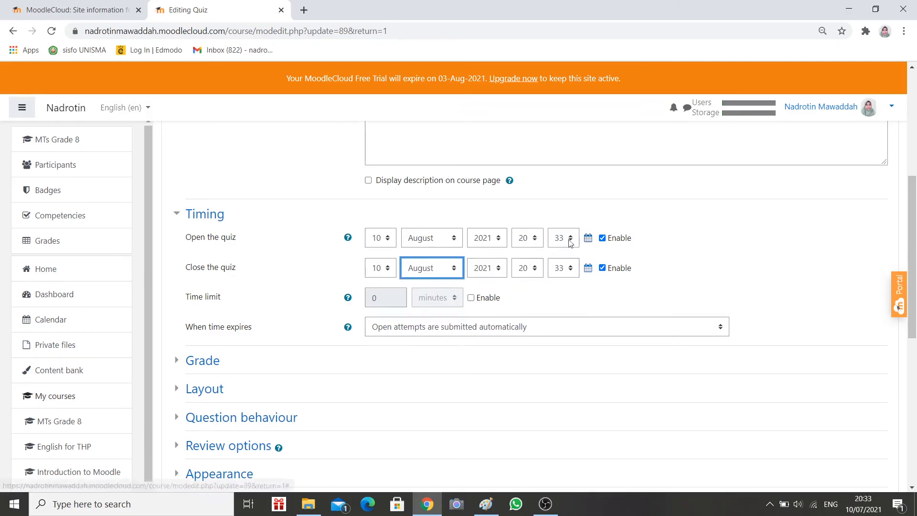
- Set the quiz's opening time to 07:00
click(536, 240)
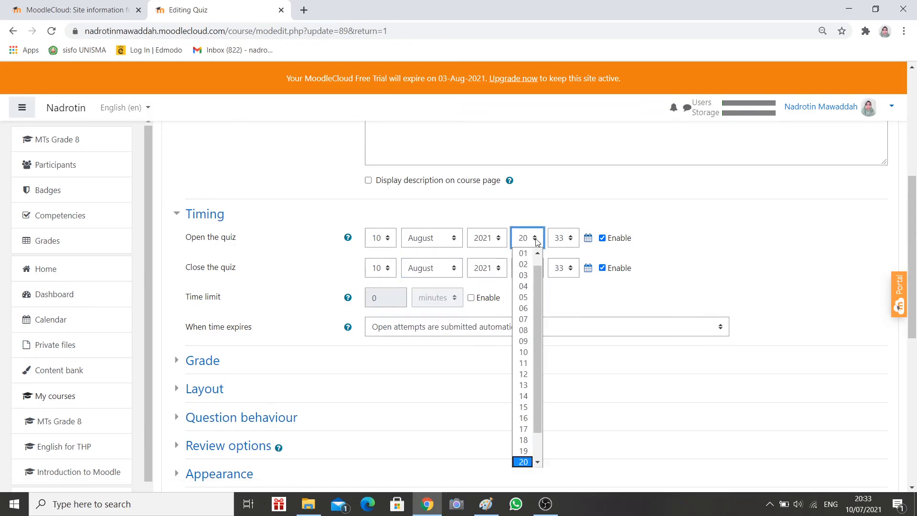
click(530, 317)
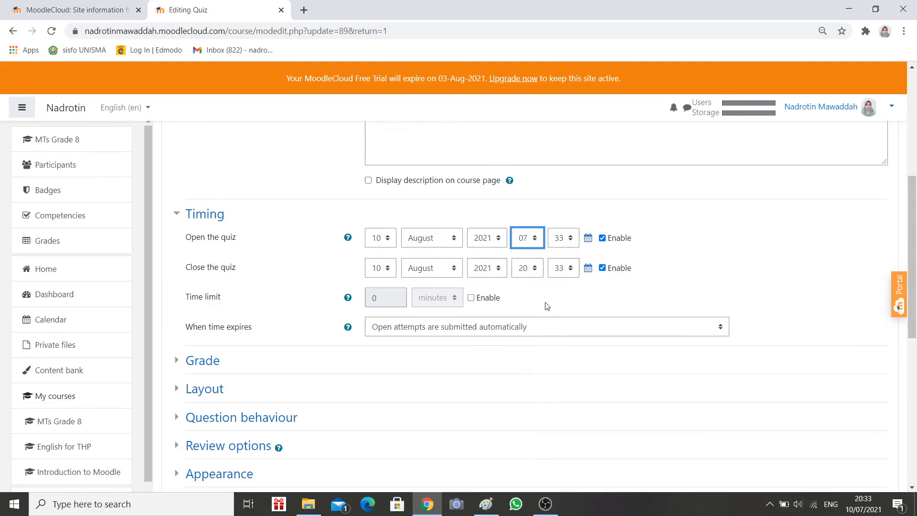
click(570, 240)
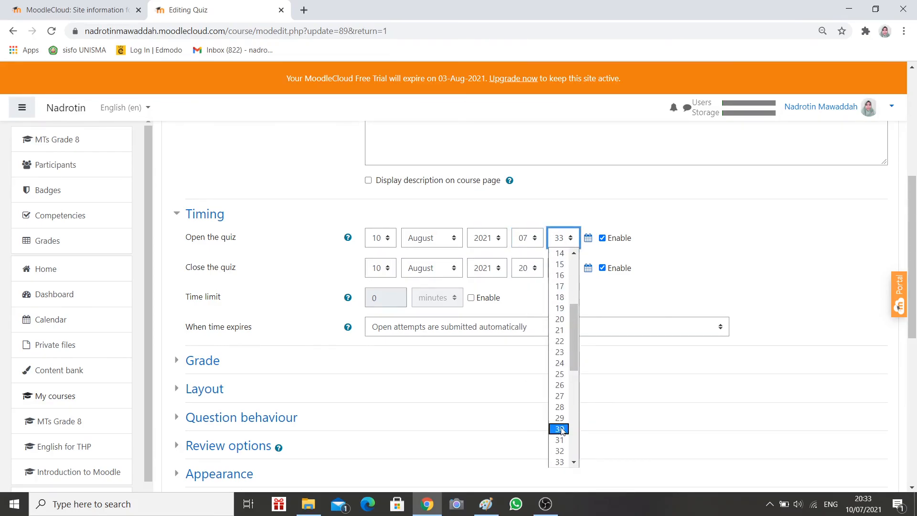
scroll(559, 277, up, 4)
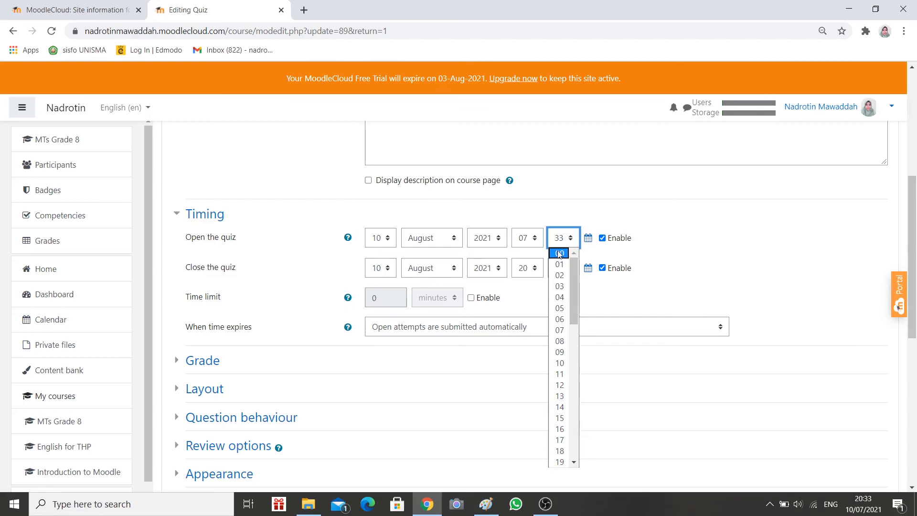
click(558, 254)
- Set the quiz's closing time to 09:00
click(535, 270)
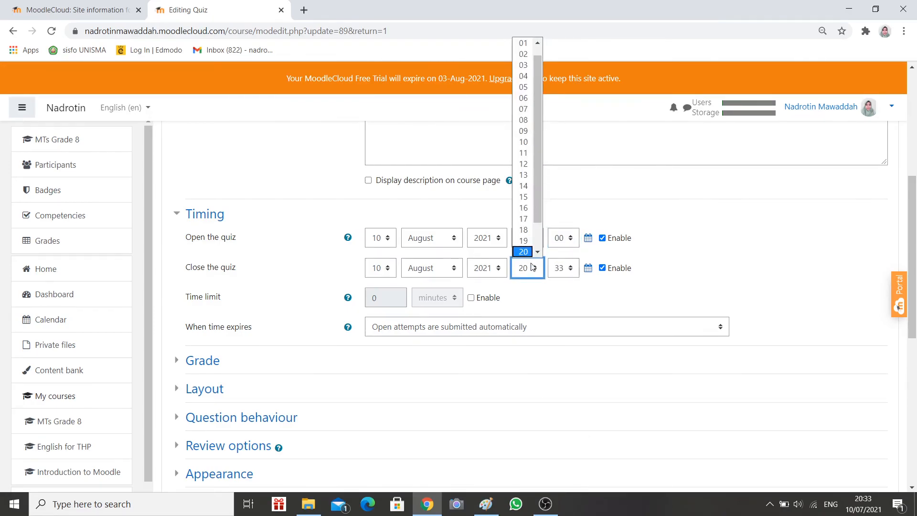
click(521, 109)
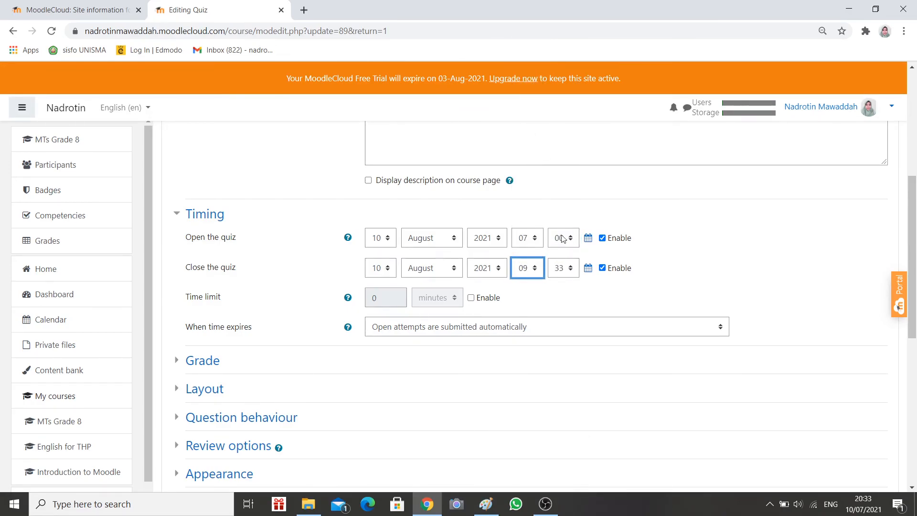
click(574, 272)
scroll(568, 143, up, 3)
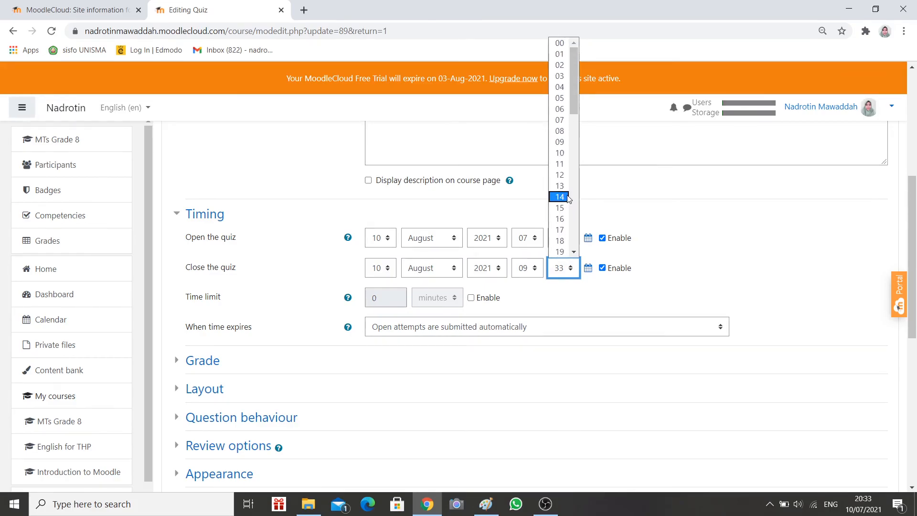
click(559, 44)
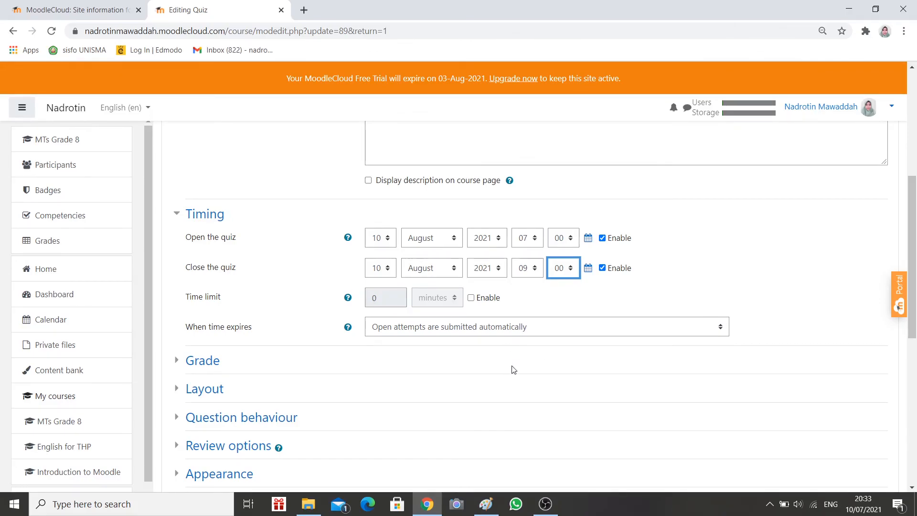
- Save the timing changes to the Past Tense quiz and display the quiz page
scroll(515, 385, down, 5)
scroll(515, 385, down, 3)
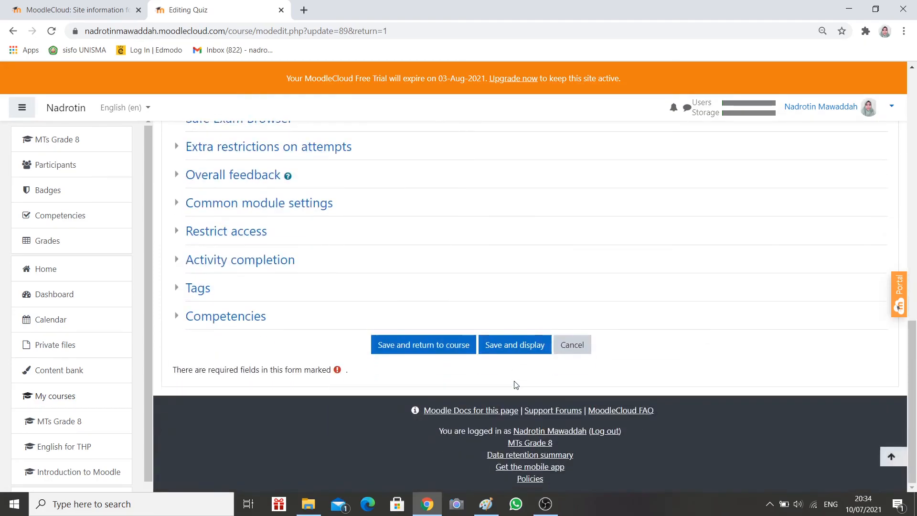
click(516, 344)
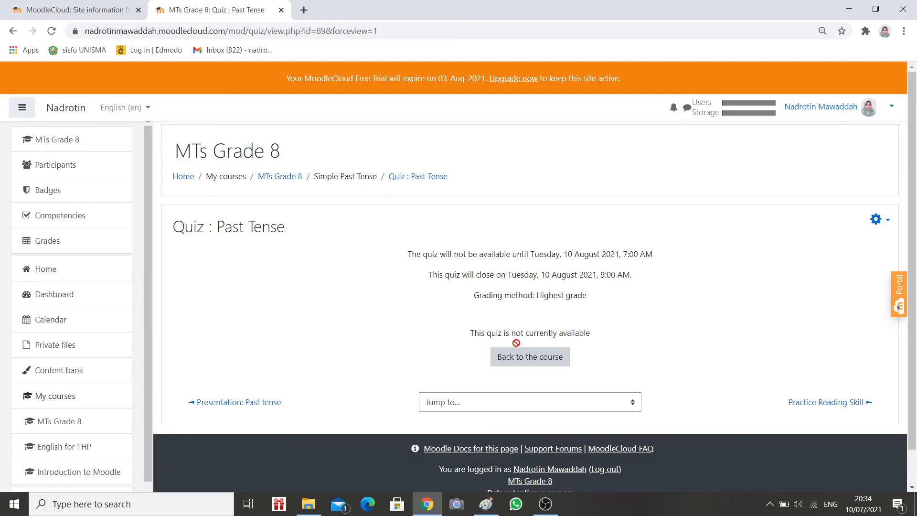
mouse_move(545, 504)
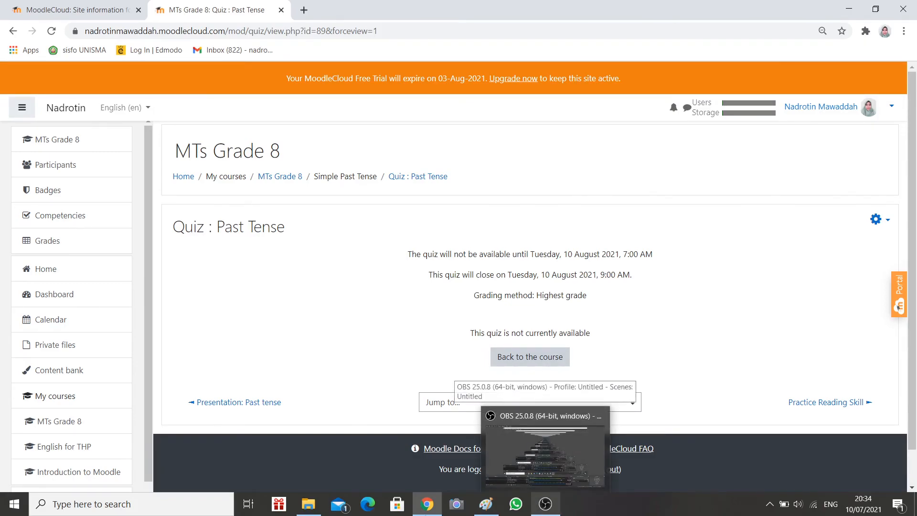